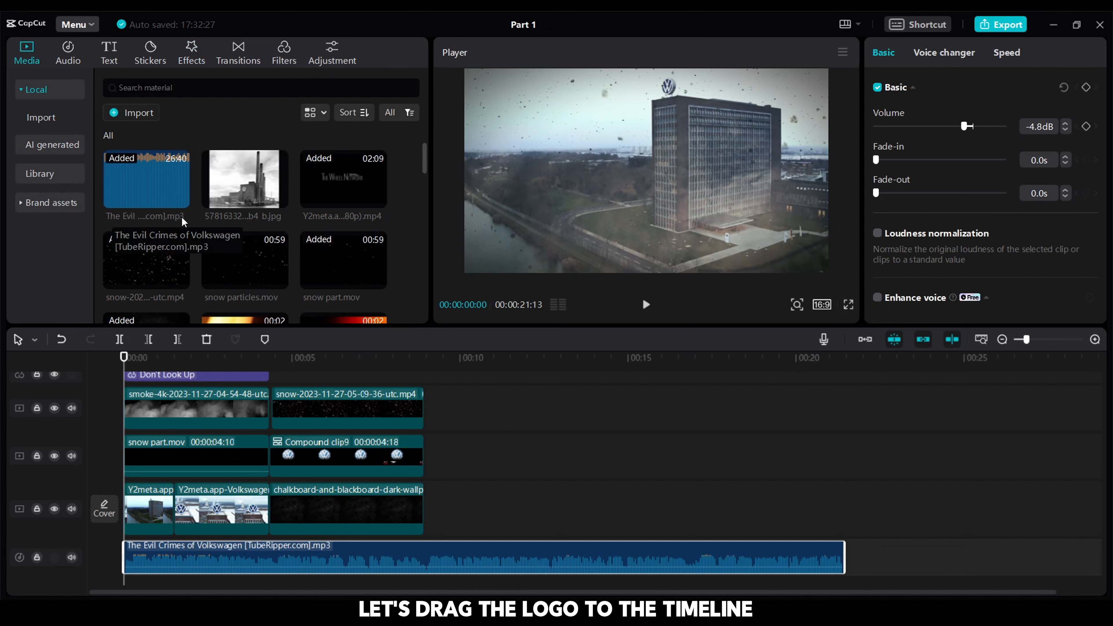
Add the Volkswagen logo image to the main track after the chalkboard clip and scale it down to 72%
drag(318, 284, 440, 509)
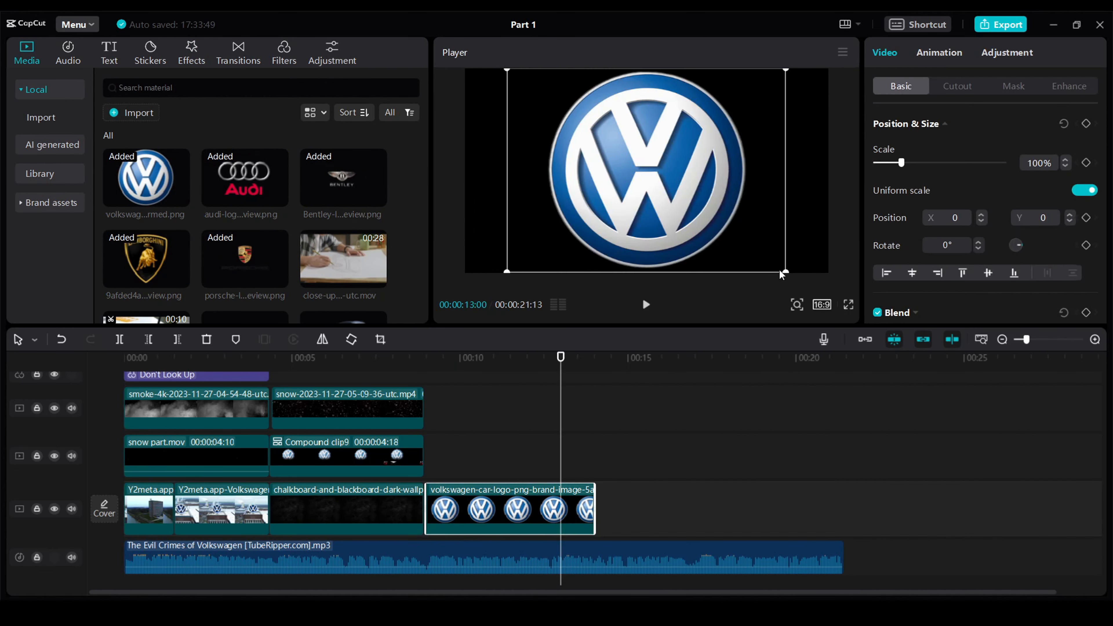
drag(785, 273, 729, 237)
Set the logo clip's Fade adjustment to 100
click(1007, 52)
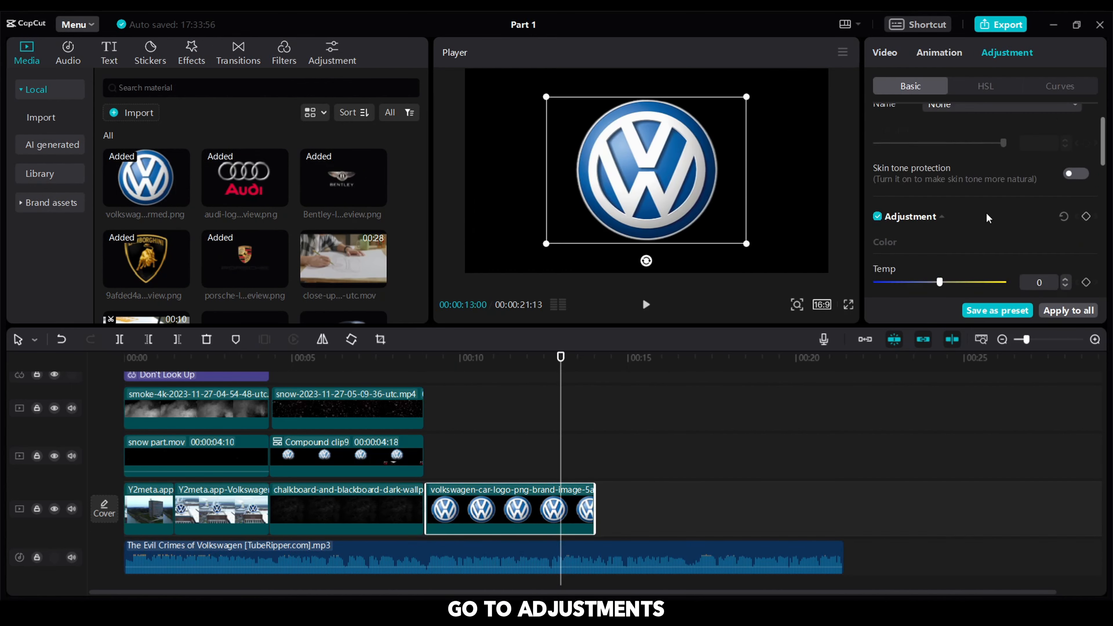
scroll(986, 212, down, 5)
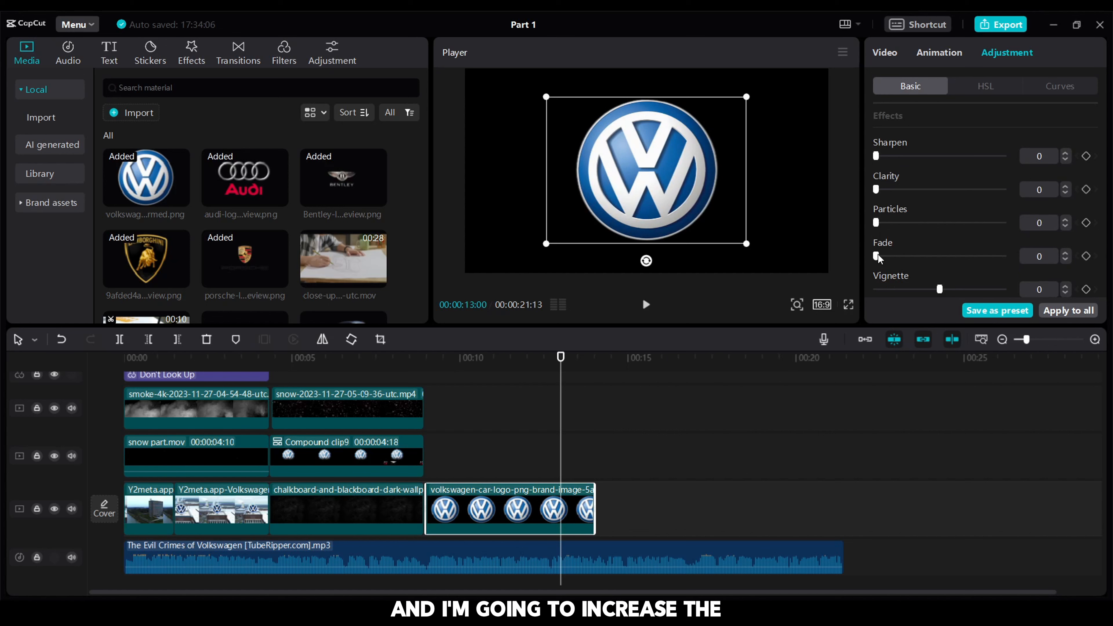
drag(879, 256, 1028, 260)
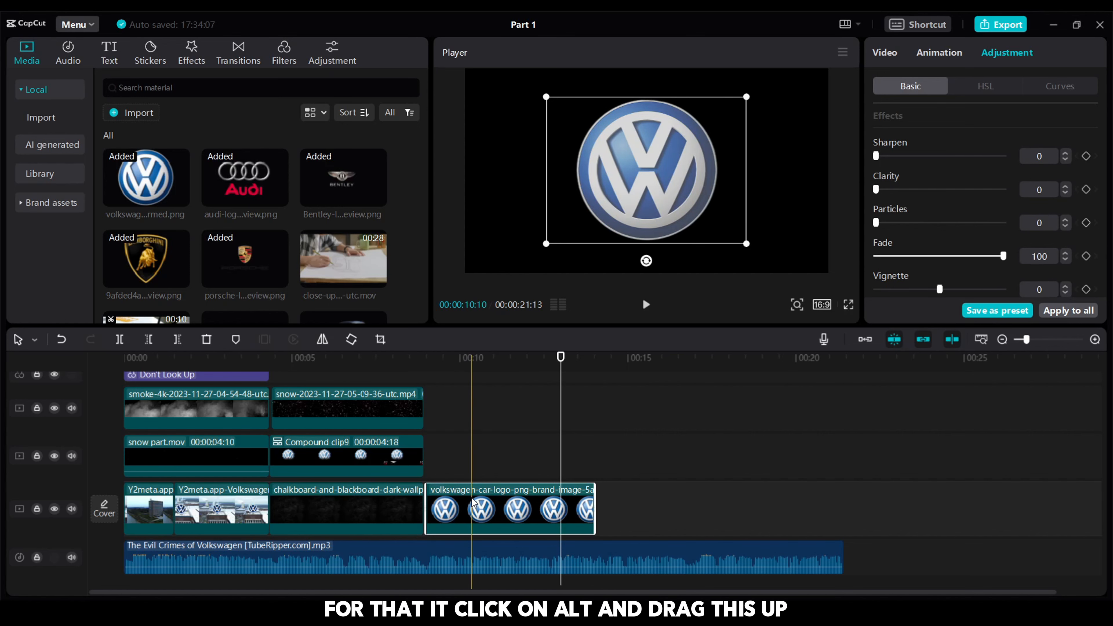
Duplicate the logo clip onto the track above and apply the B&W Comic 1 cartoon effect to the copy
drag(473, 501, 477, 449)
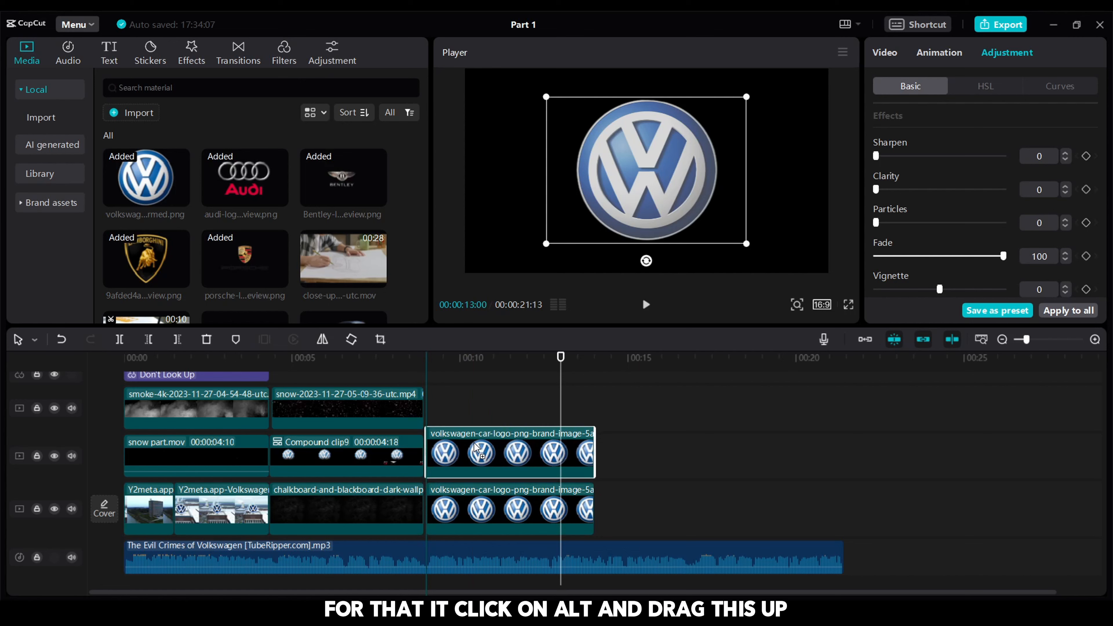
click(190, 60)
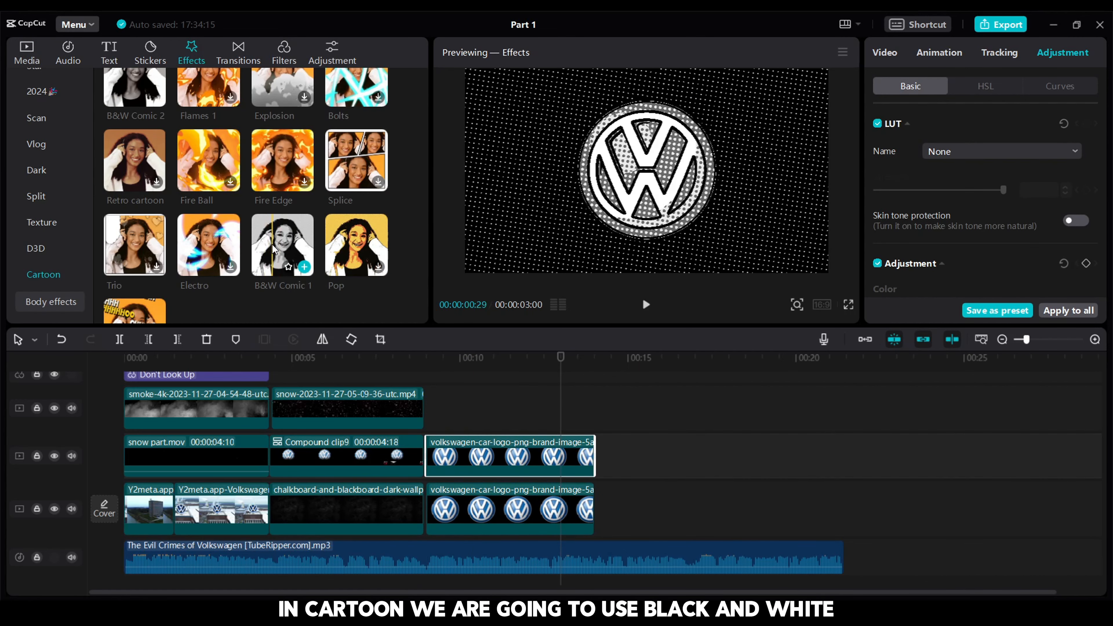
drag(274, 249, 454, 460)
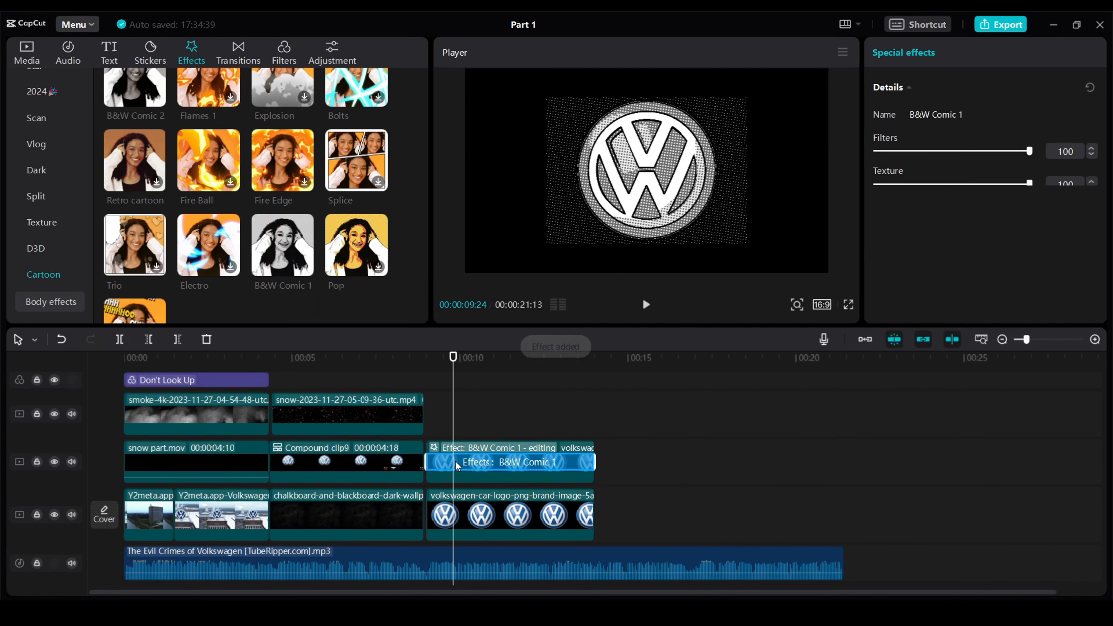
Set the B&W Comic 1 effect's filters to 30 and texture to 40
click(895, 152)
drag(894, 153, 892, 153)
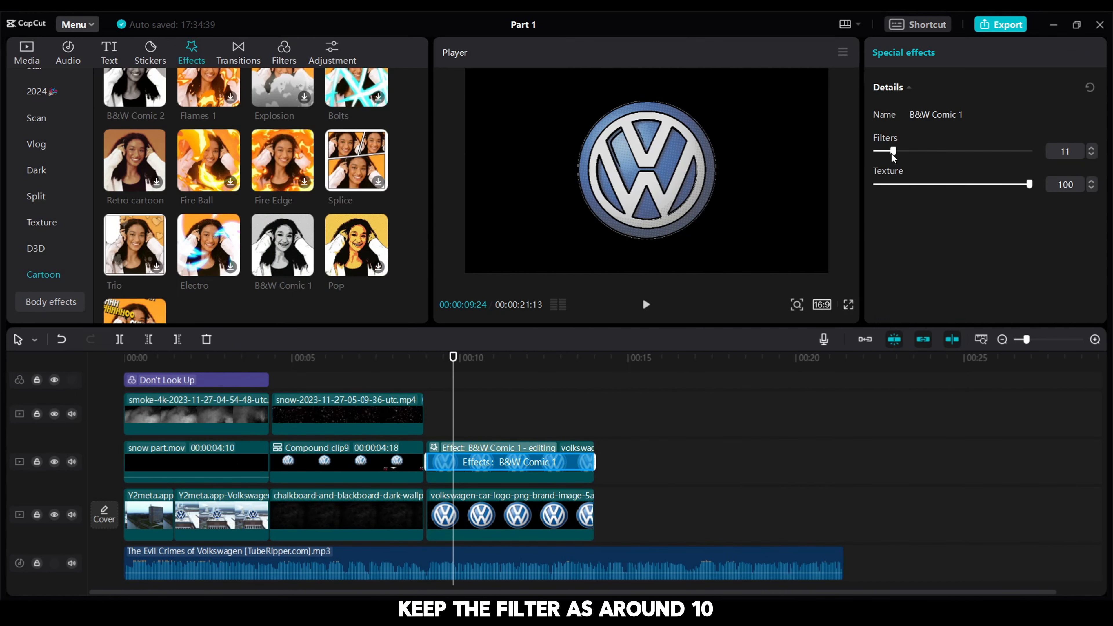
drag(942, 185, 935, 188)
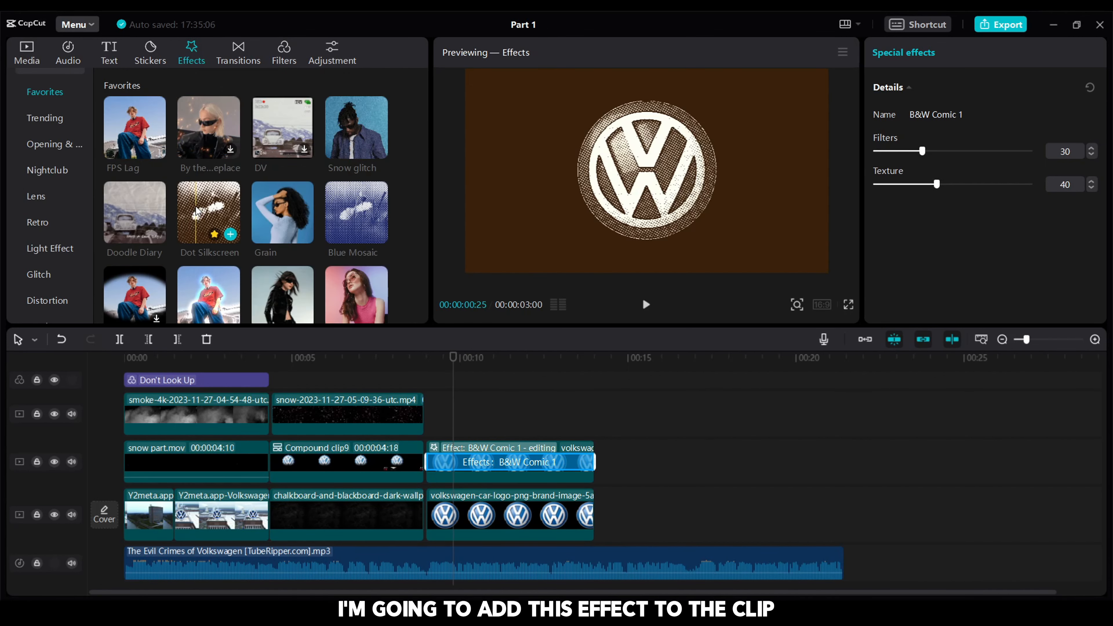
Apply the Dot Silkscreen effect to the upper logo clip and reduce its color to about 9
drag(198, 233, 471, 463)
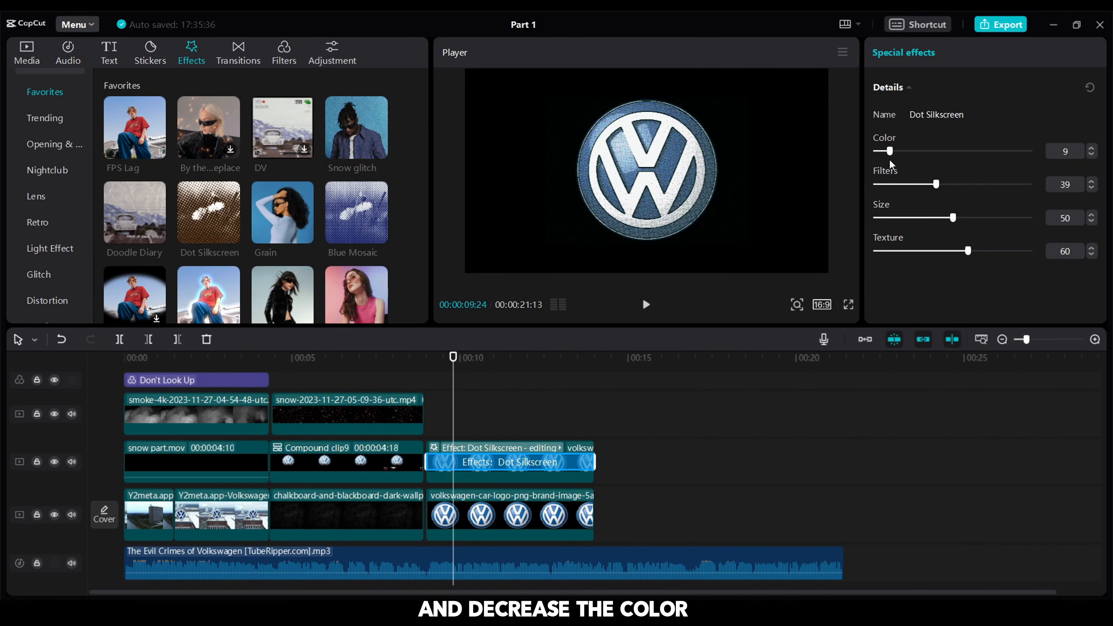
drag(888, 160, 892, 160)
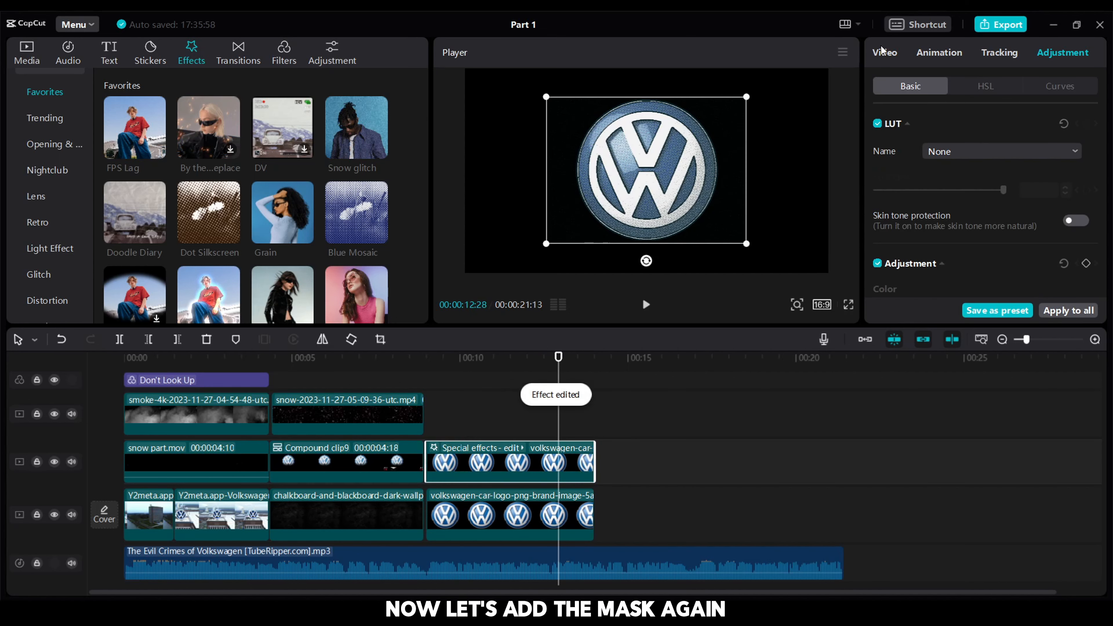
Apply a horizontal mask to the upper logo clip with the playhead at the clip's start, 00:00:09:00
click(882, 51)
click(1010, 86)
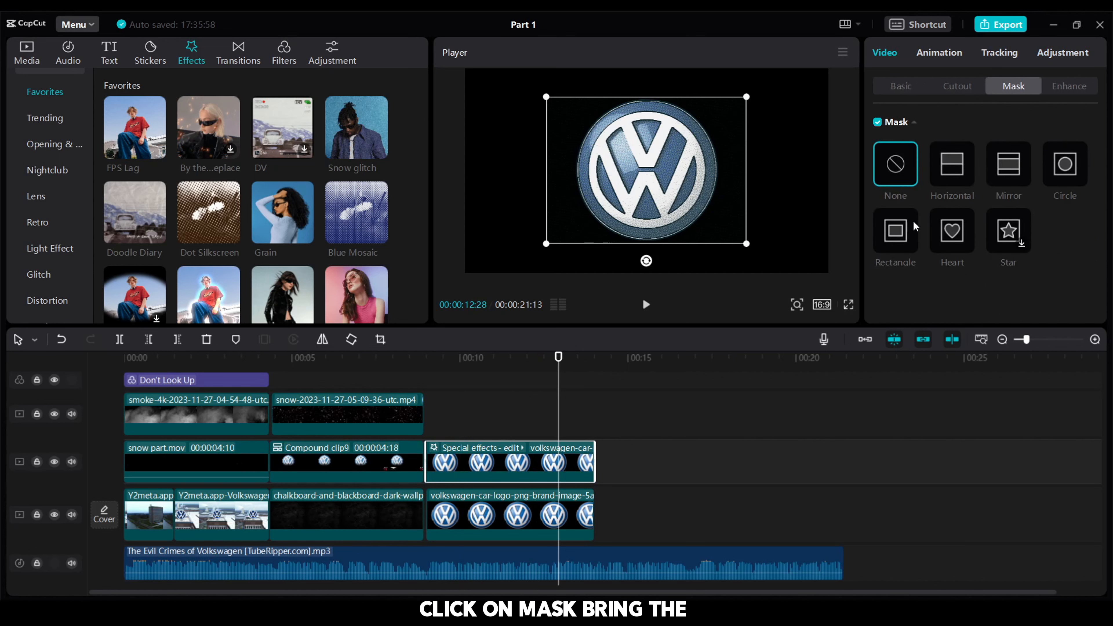
drag(554, 391, 428, 415)
click(949, 167)
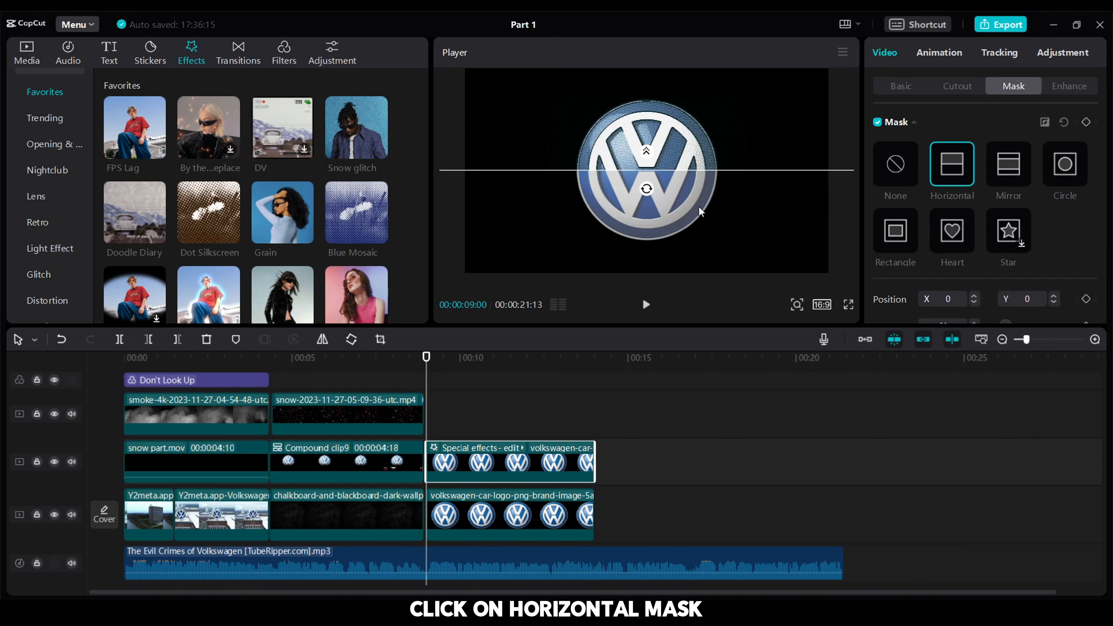
Rotate the mask to about -43°, move it to the logo's upper-left edge, and set its feather to about 5
drag(647, 189, 583, 137)
scroll(967, 285, down, 2)
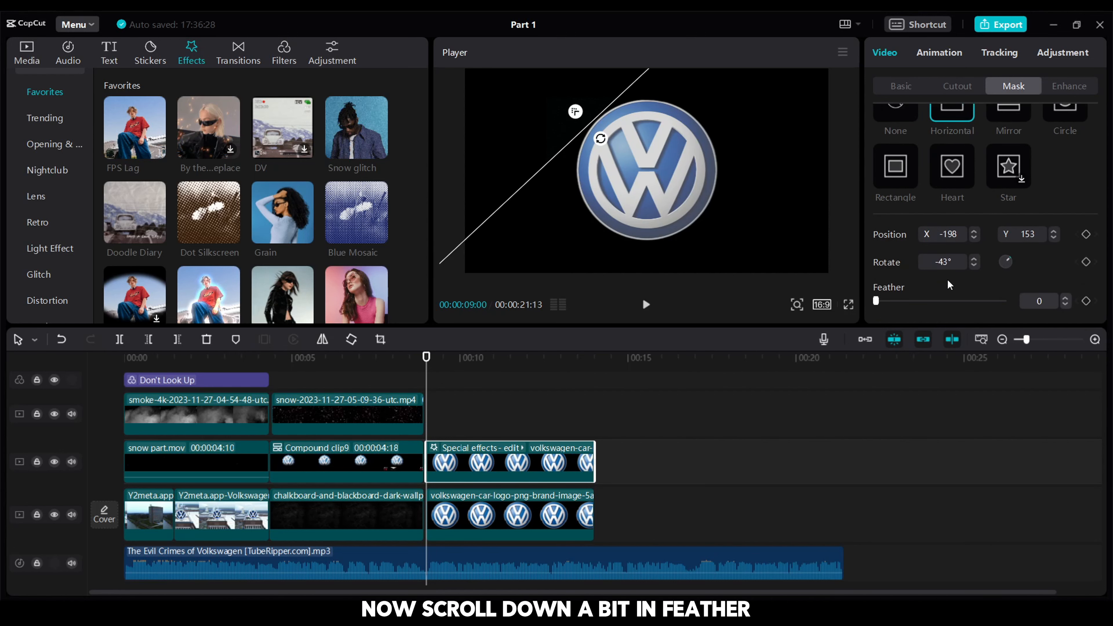
drag(881, 300, 881, 300)
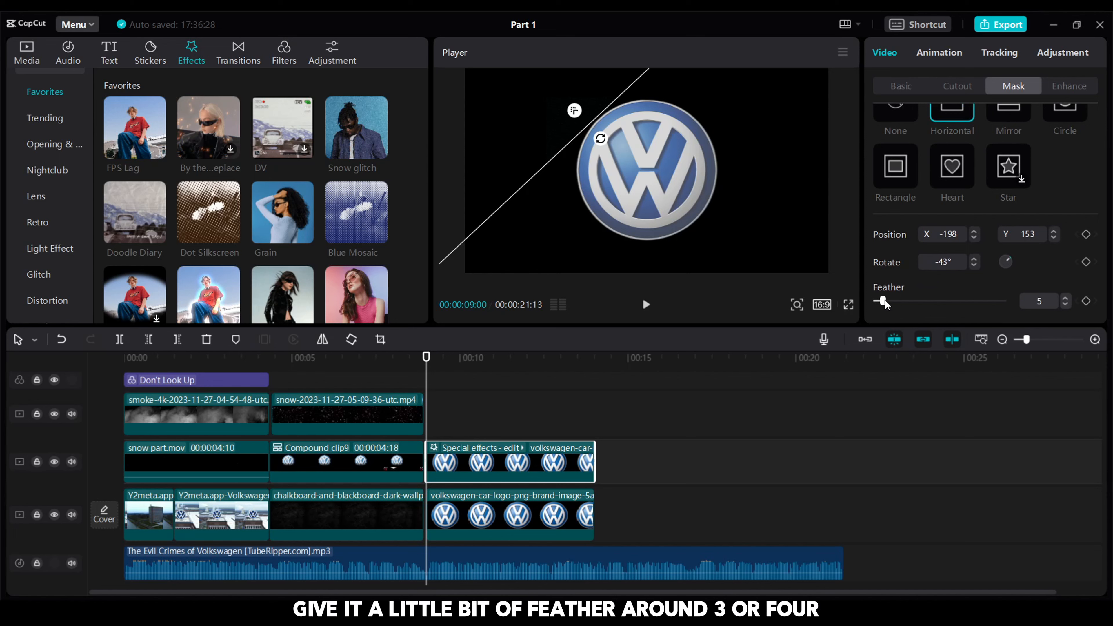
Keyframe the mask at the clip's start and at 00:00:09:21, moving it past the logo's lower-right edge at the second keyframe
scroll(1078, 167, up, 2)
click(1085, 122)
click(444, 388)
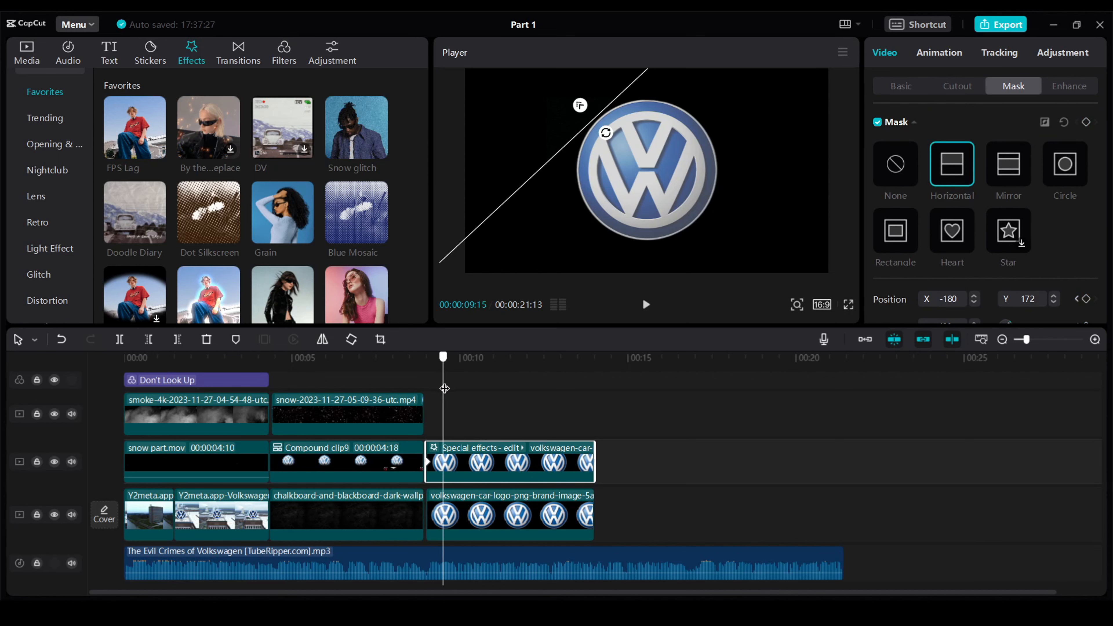
drag(445, 389, 450, 390)
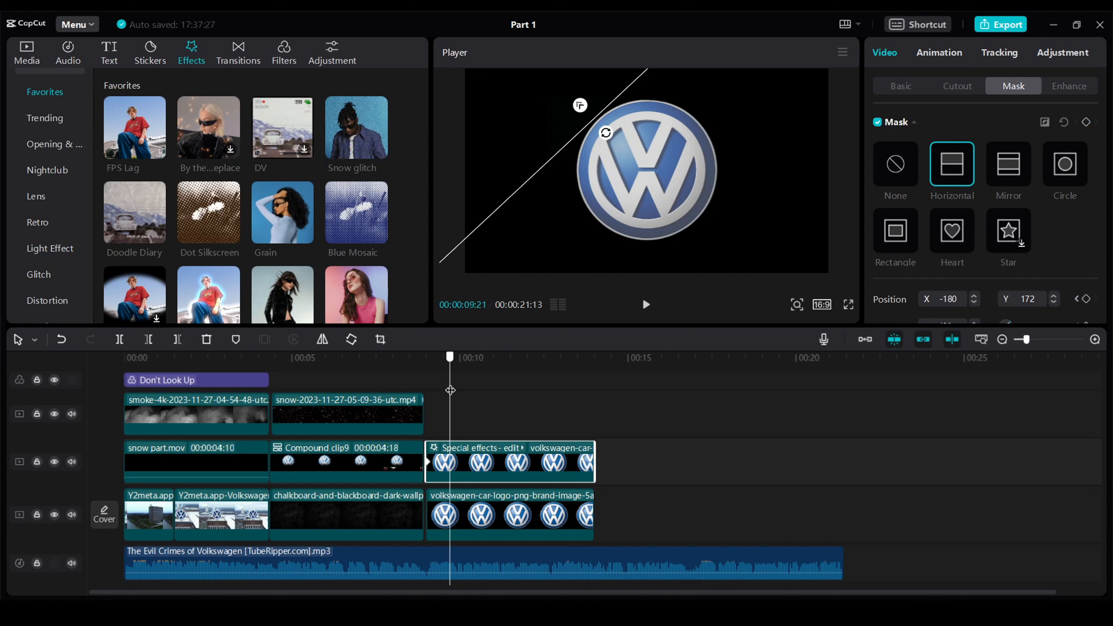
click(1085, 122)
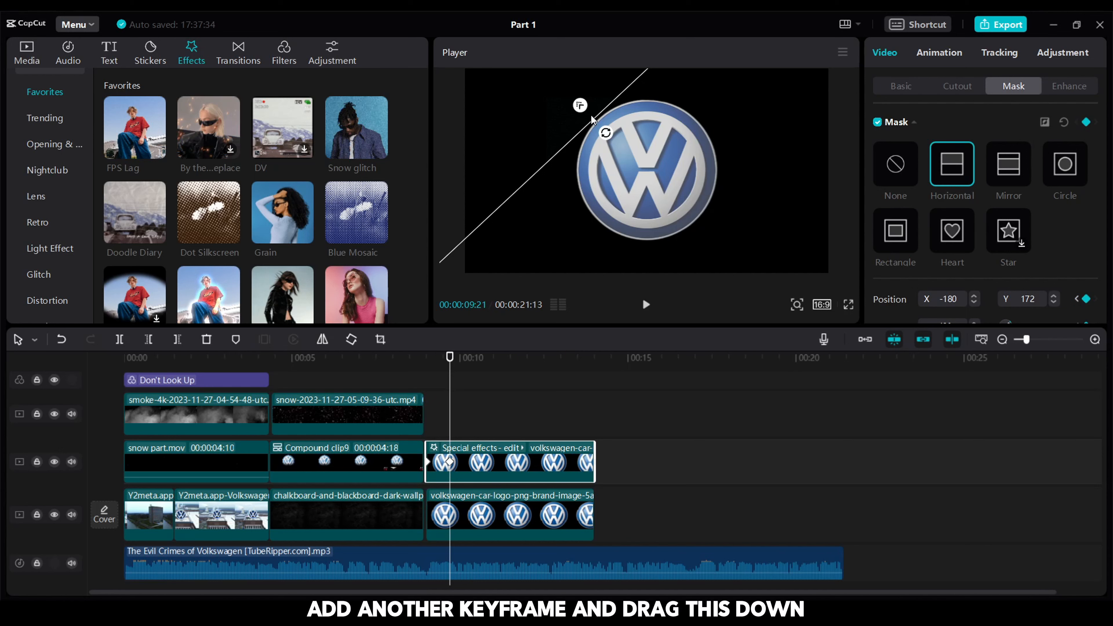
drag(593, 117, 705, 219)
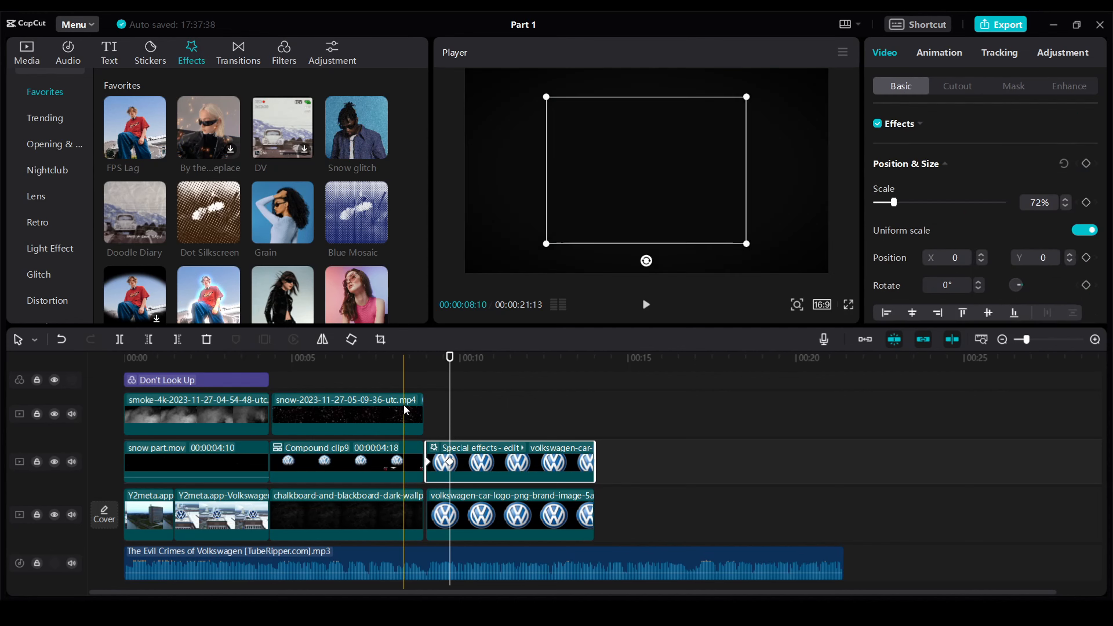
Play back the transition from the brand logos clip into the animated Volkswagen logo reveal
drag(449, 368, 411, 369)
key(space)
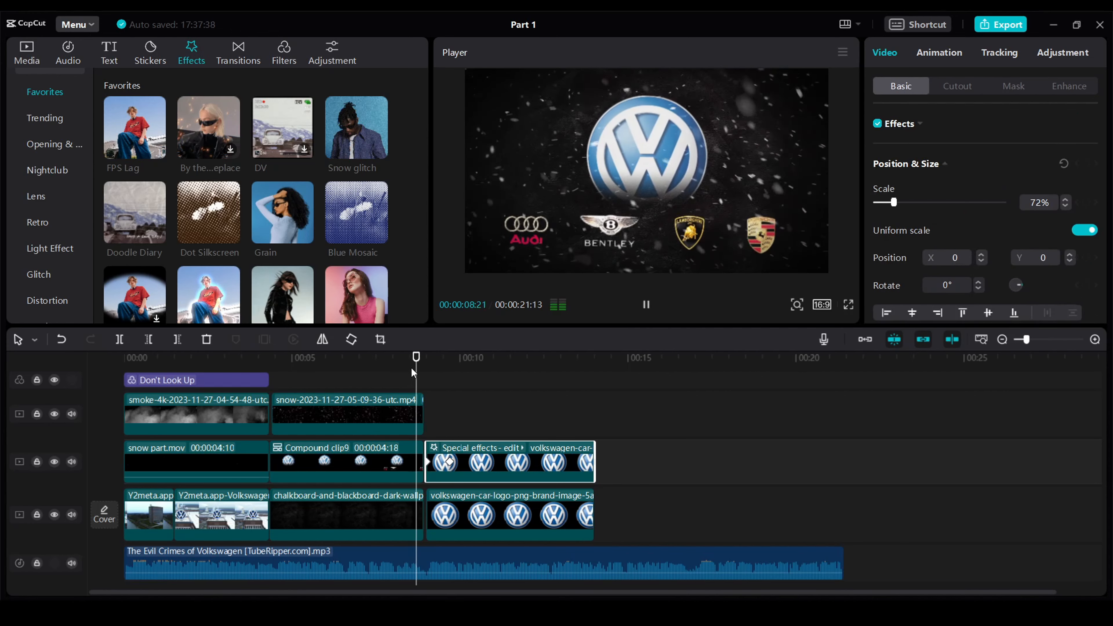
key(space)
click(417, 363)
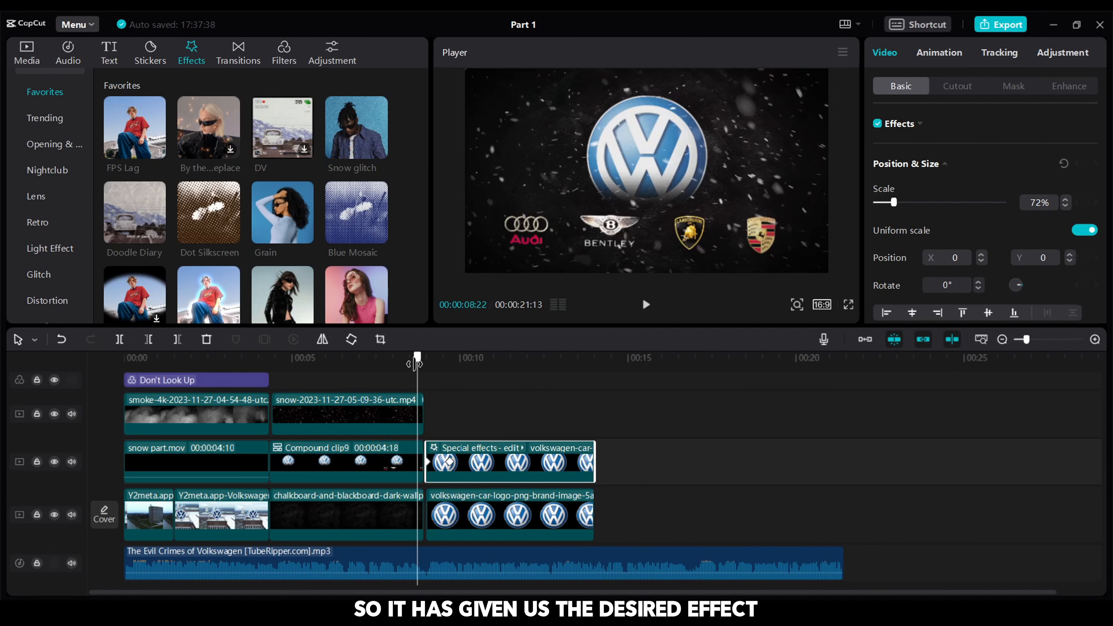
key(space)
click(636, 406)
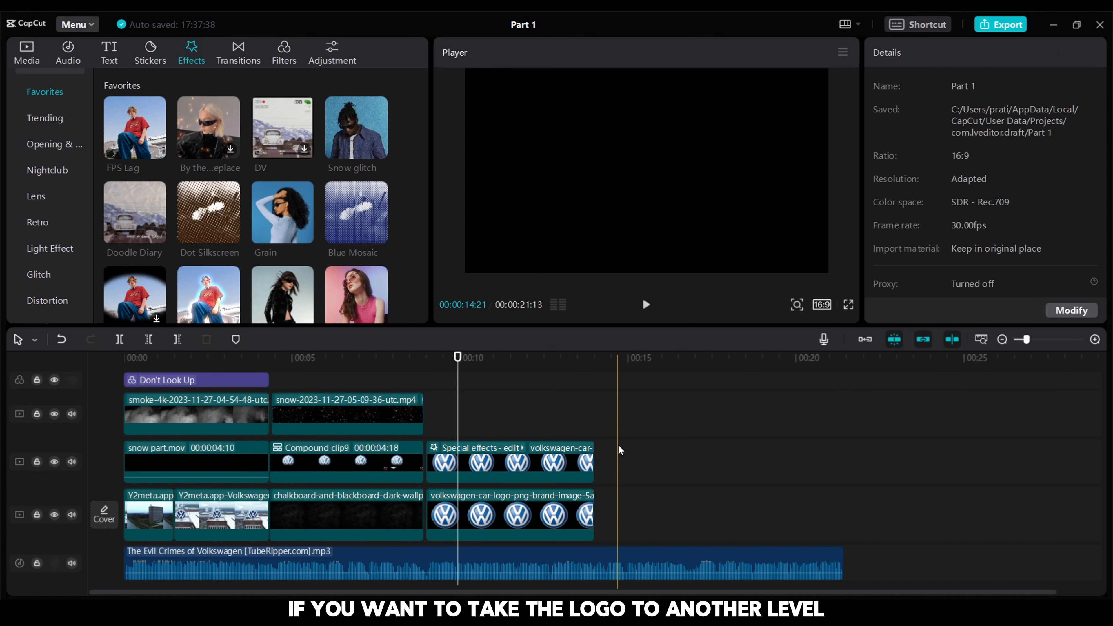
Add the Doodle Diary effect to the upper logo clip with color 0, filters 10, texture 20 and stickers 0
click(111, 205)
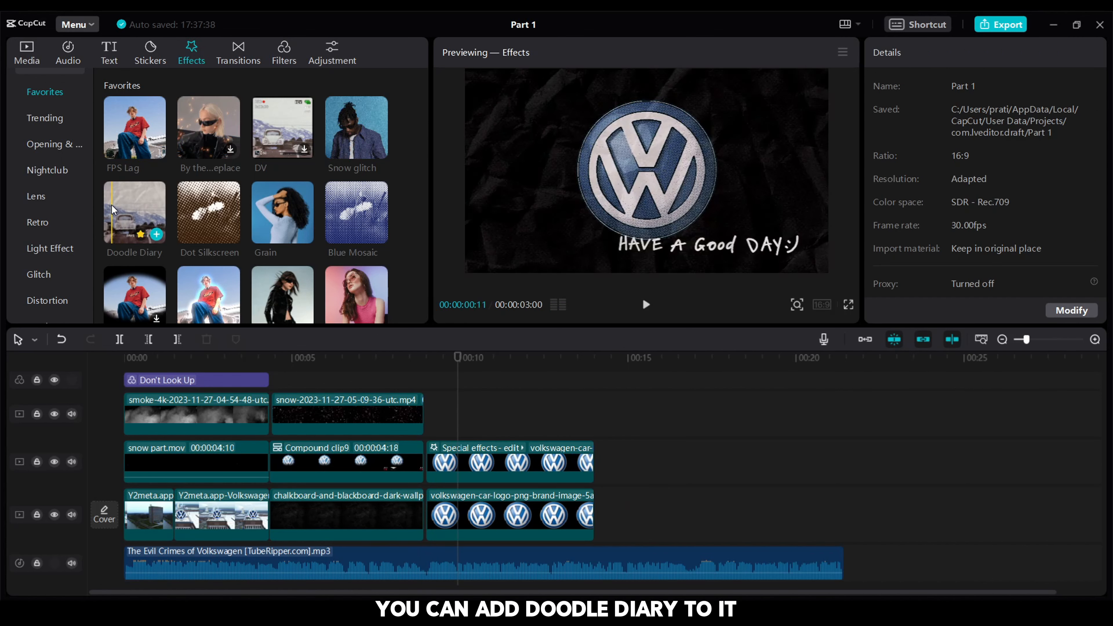
mouse_move(112, 205)
mouse_down()
mouse_move(184, 206)
mouse_move(460, 377)
mouse_move(412, 431)
mouse_move(453, 459)
mouse_up()
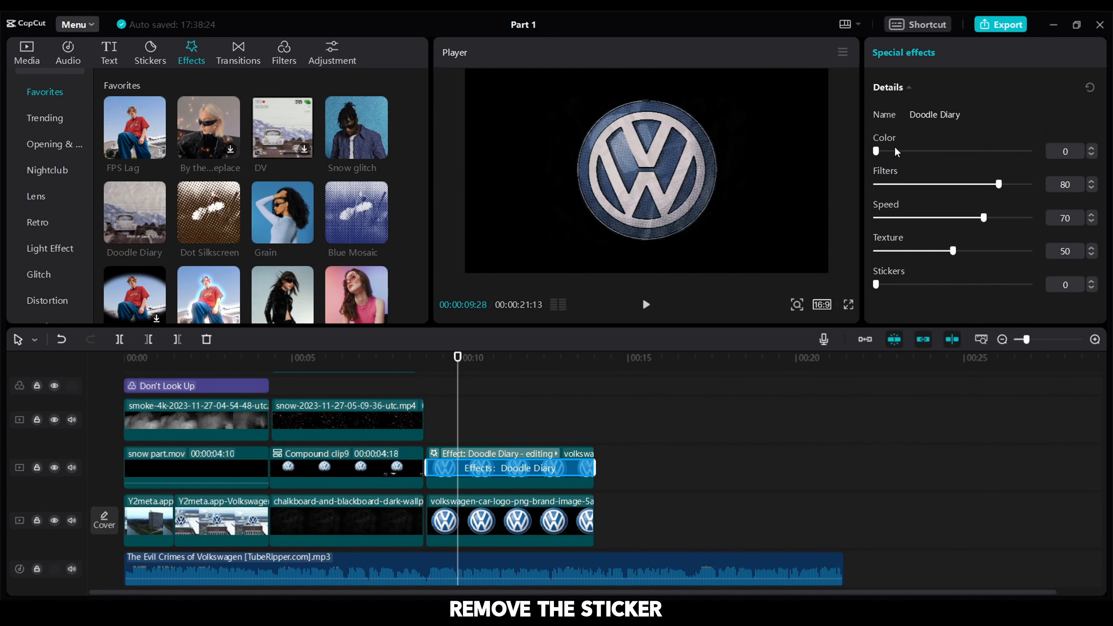
drag(906, 187, 889, 186)
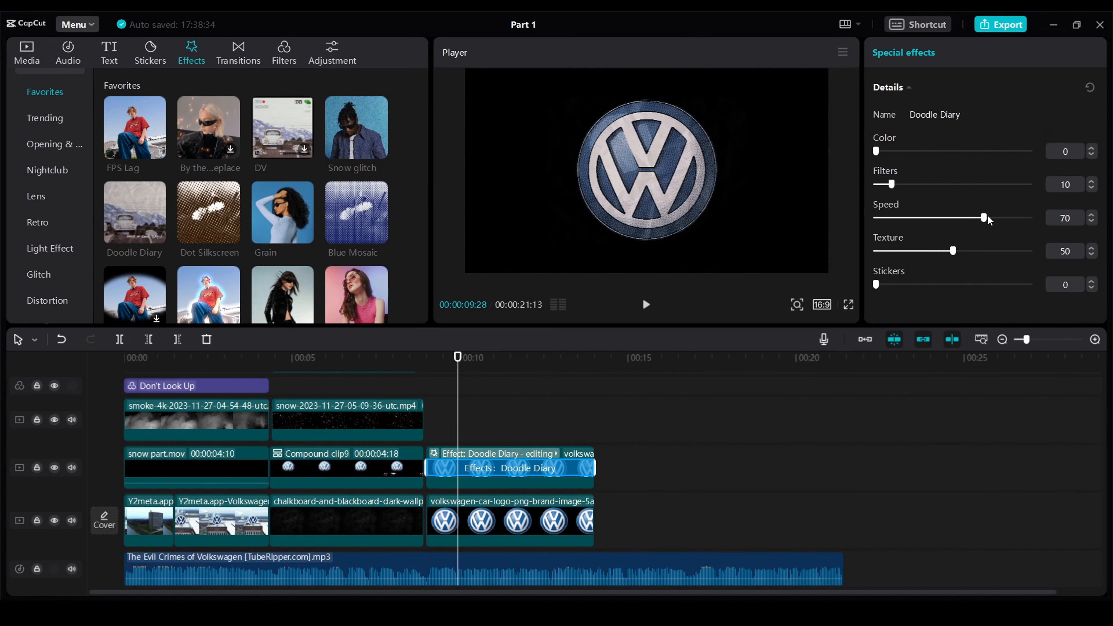
drag(954, 253, 907, 255)
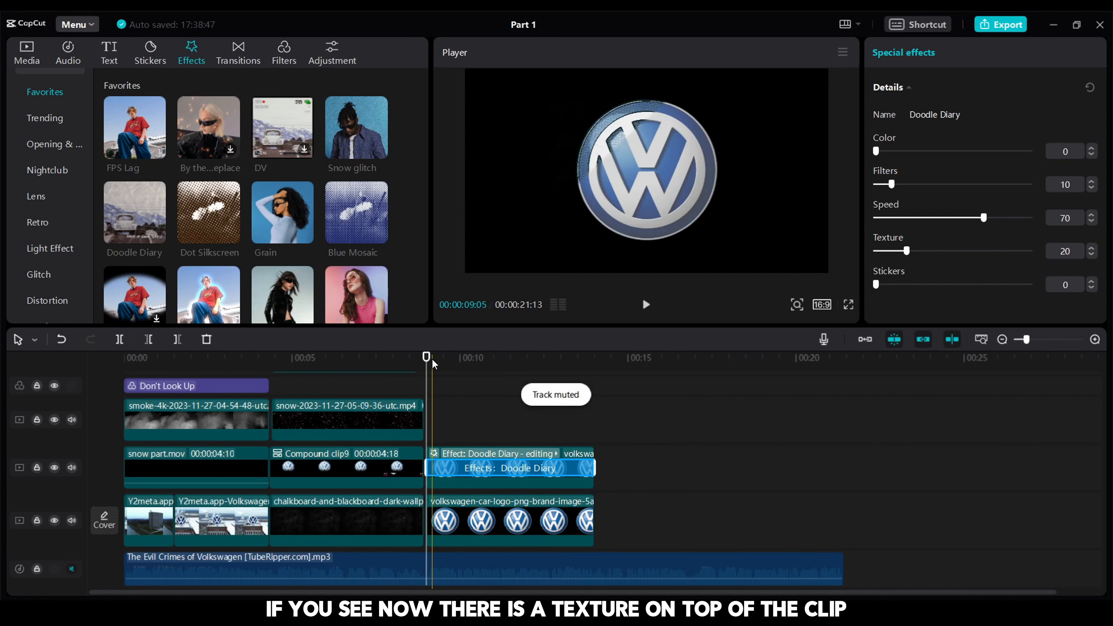
Preview the textured logo reveal full screen, starting just before the logo clips
click(433, 362)
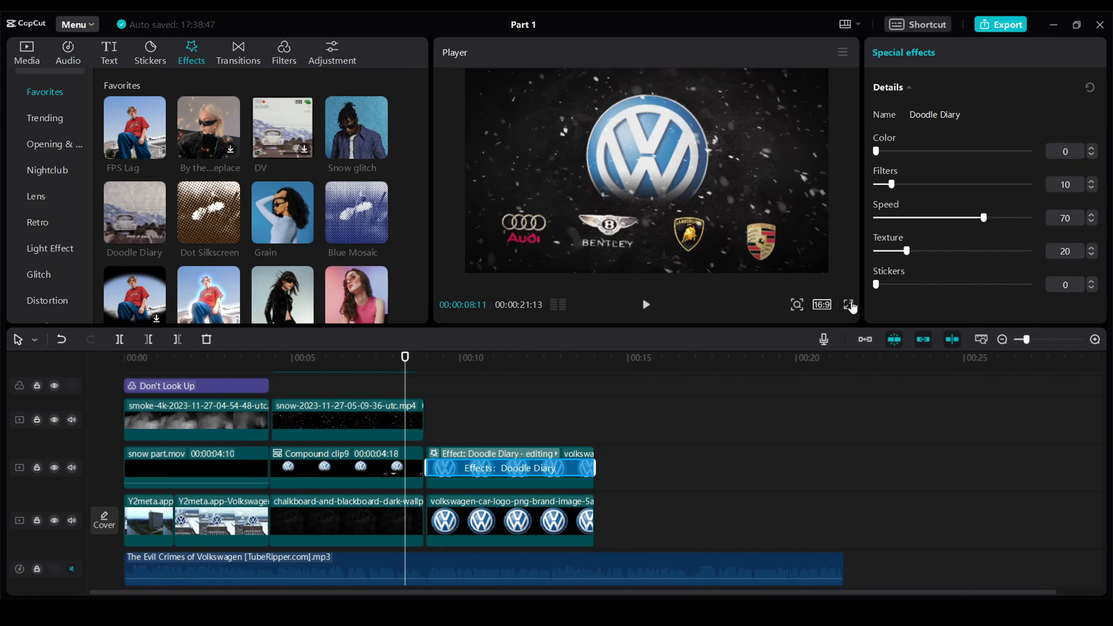
click(848, 305)
key(space)
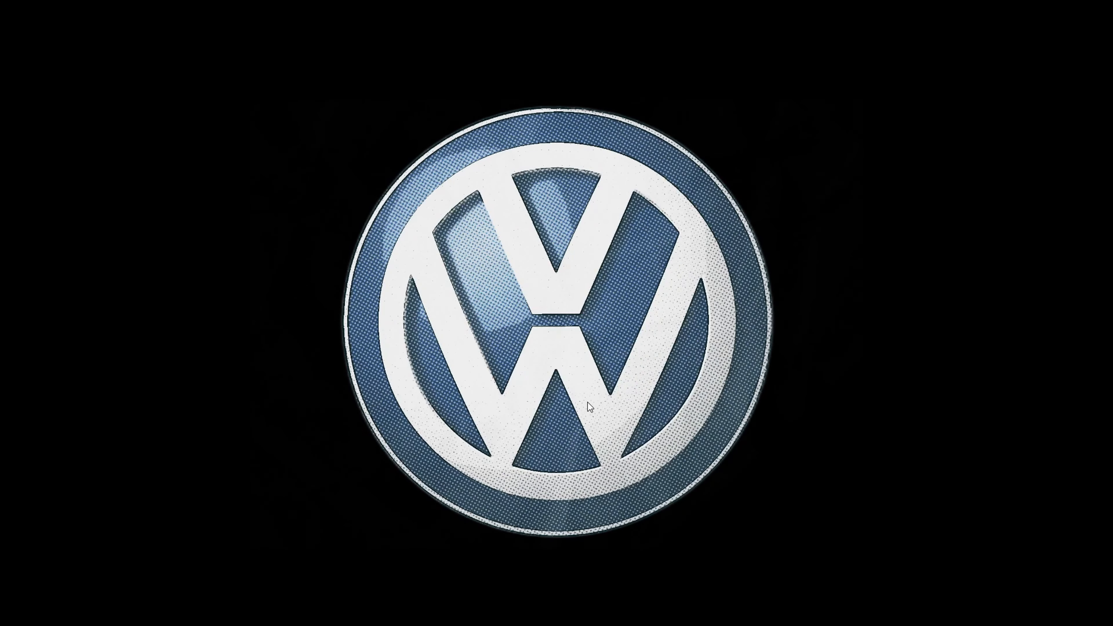
key(Escape)
Move both logo clips up one track and place the close-up car-drawing video beneath them on the main track
click(493, 510)
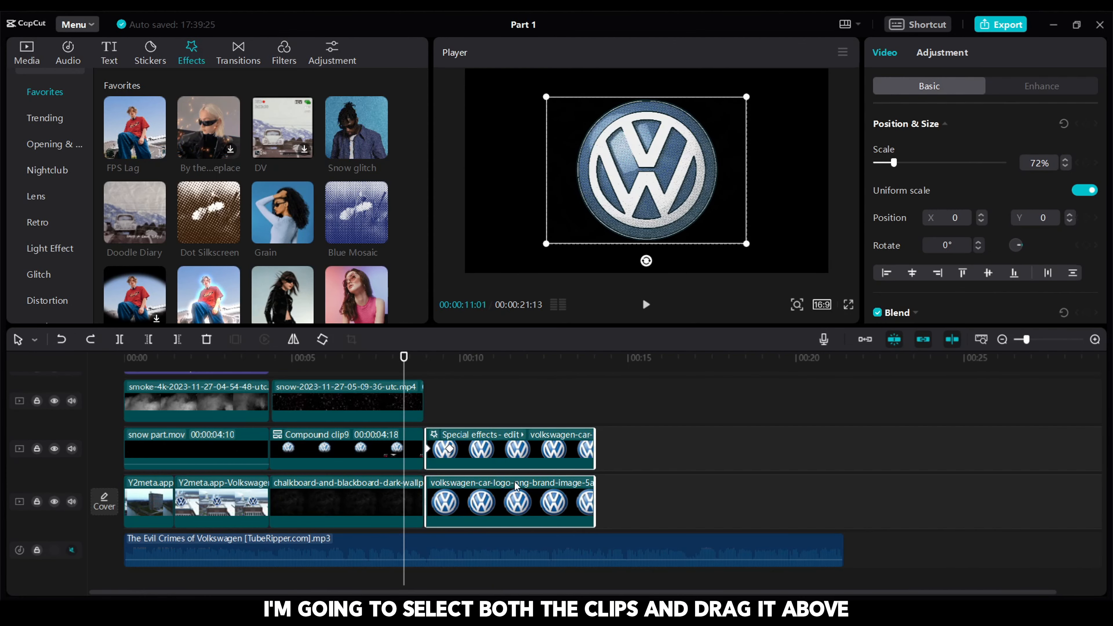
drag(515, 485, 487, 445)
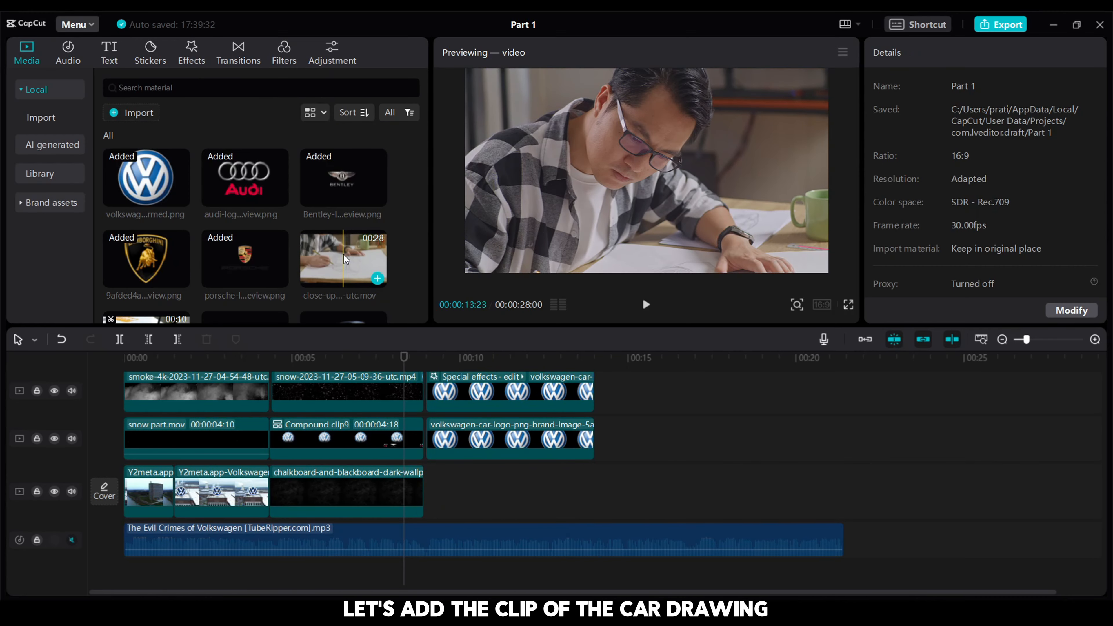
mouse_move(348, 258)
mouse_down()
mouse_move(455, 303)
mouse_move(501, 484)
mouse_move(438, 491)
mouse_up()
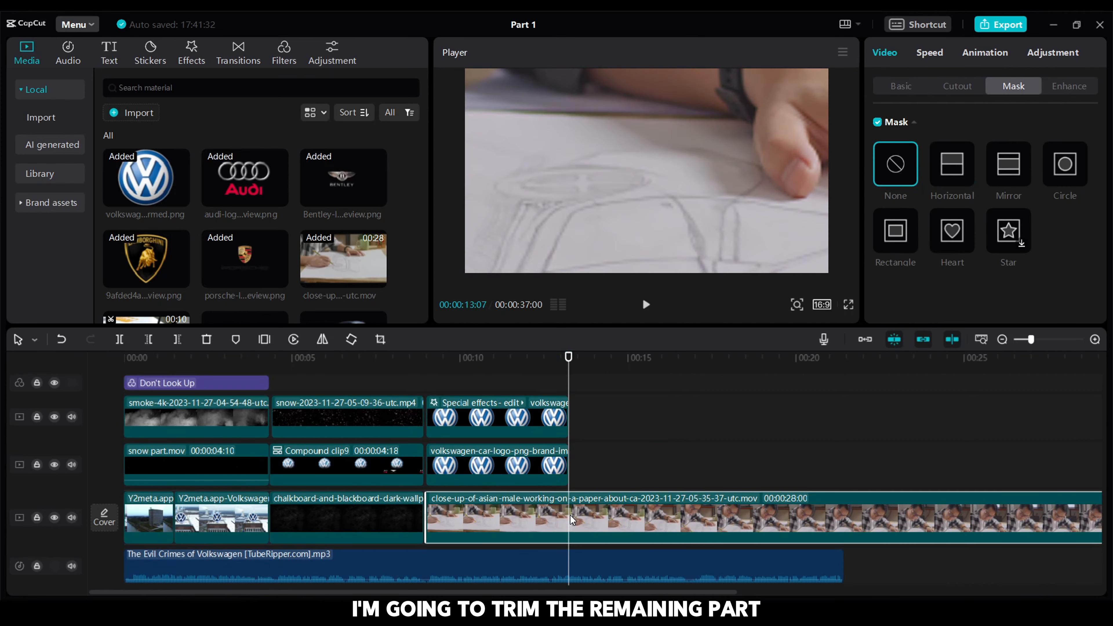
Split the car-drawing video at 00:00:13:07, where the logo clips end, and delete the remainder
key(ctrl+b)
click(591, 515)
key(Delete)
click(530, 515)
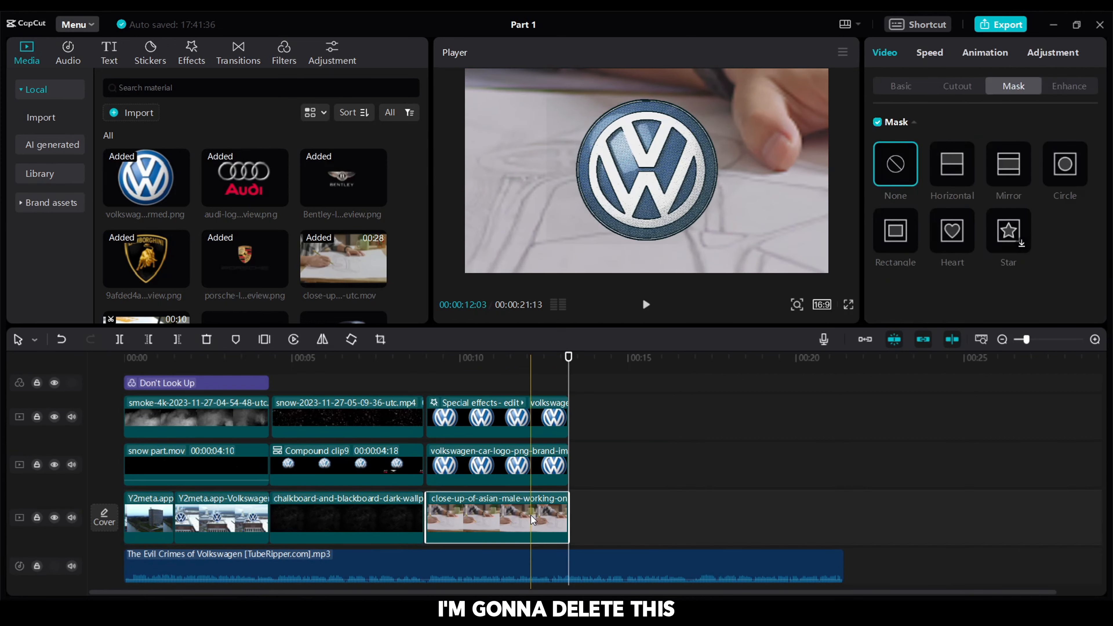
Inspect the logo's edges against the car-drawing background full screen
key(ctrl+shift+f)
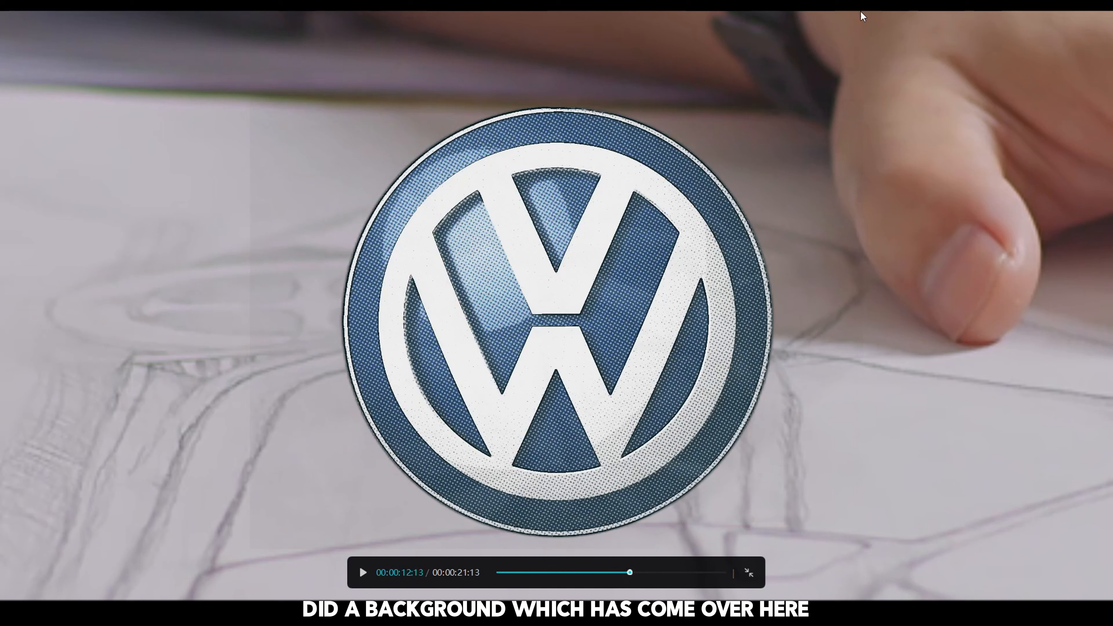
key(Escape)
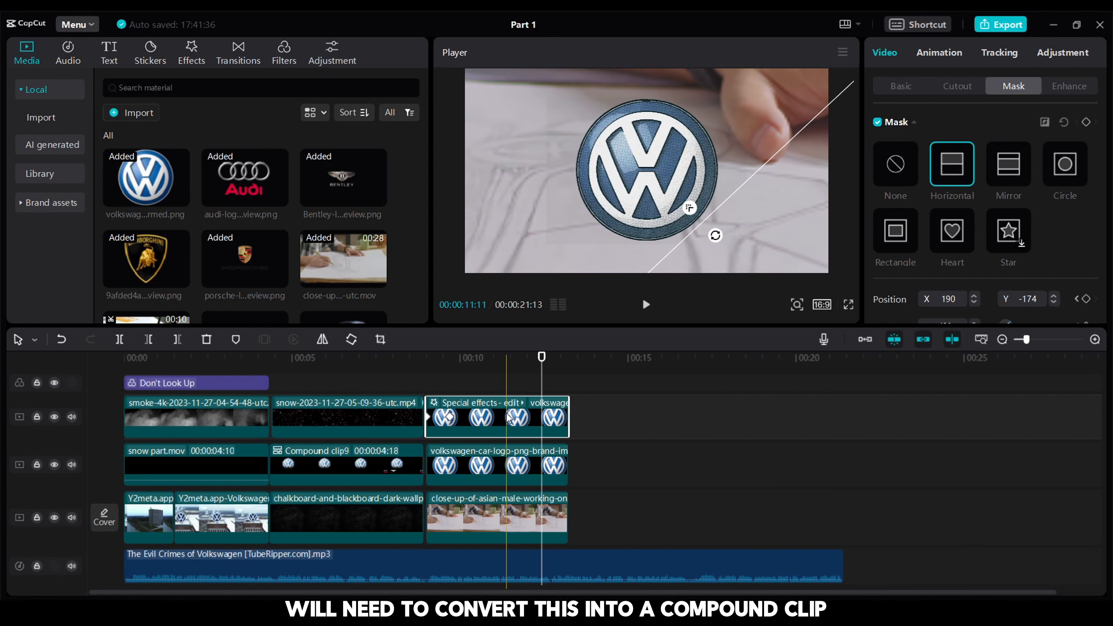
Convert the textured Volkswagen logo clip into a compound clip and apply a circle mask fitted around the logo's edge
right_click(492, 419)
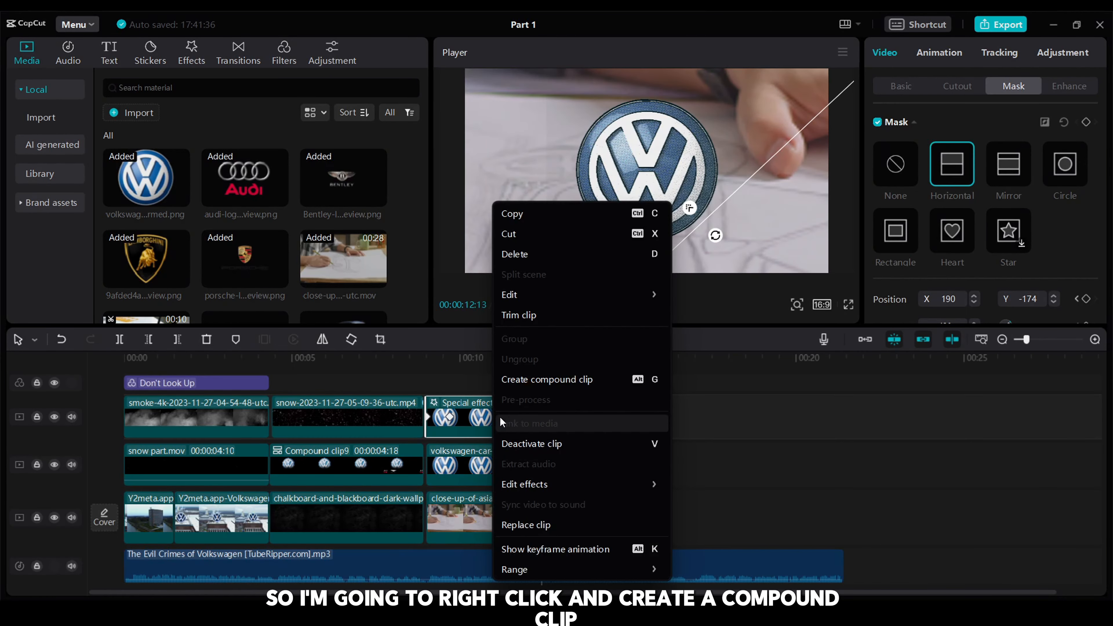
click(550, 378)
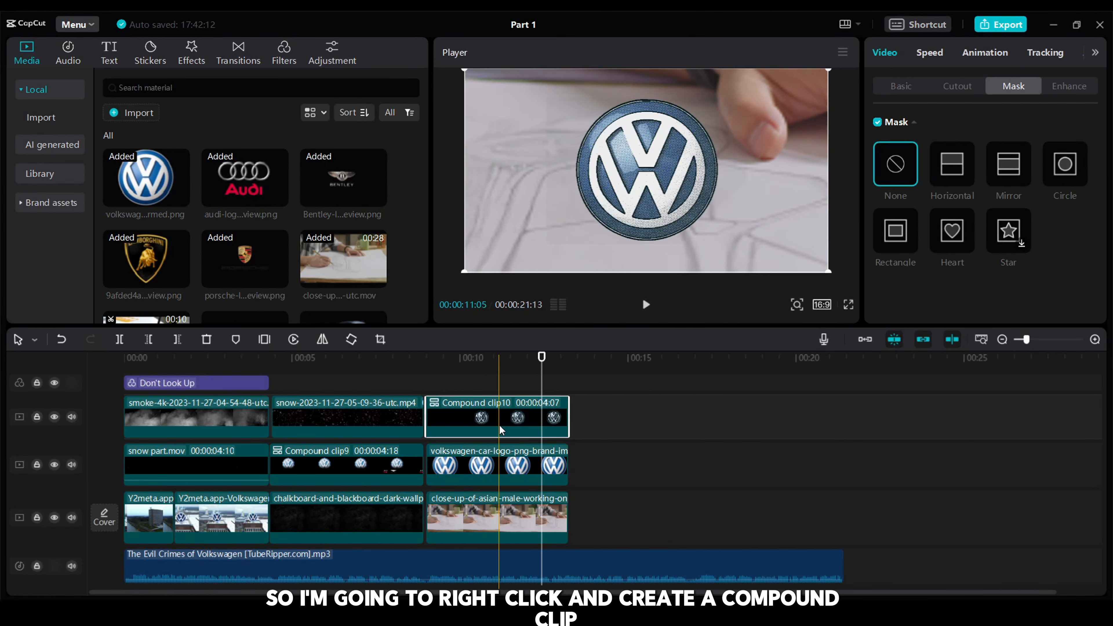
click(1066, 166)
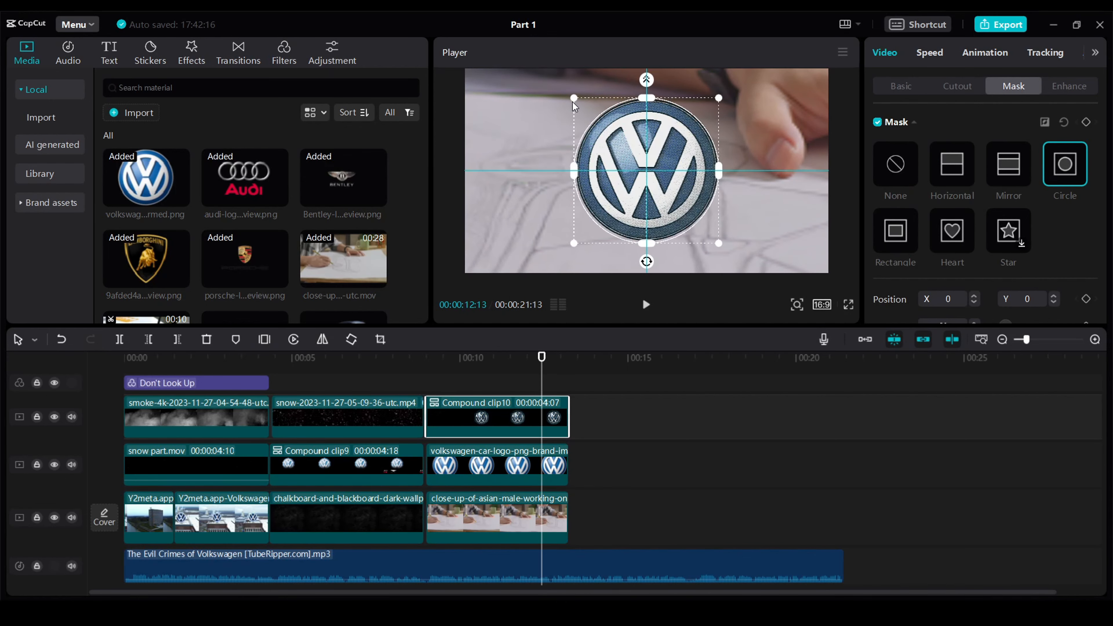
click(848, 304)
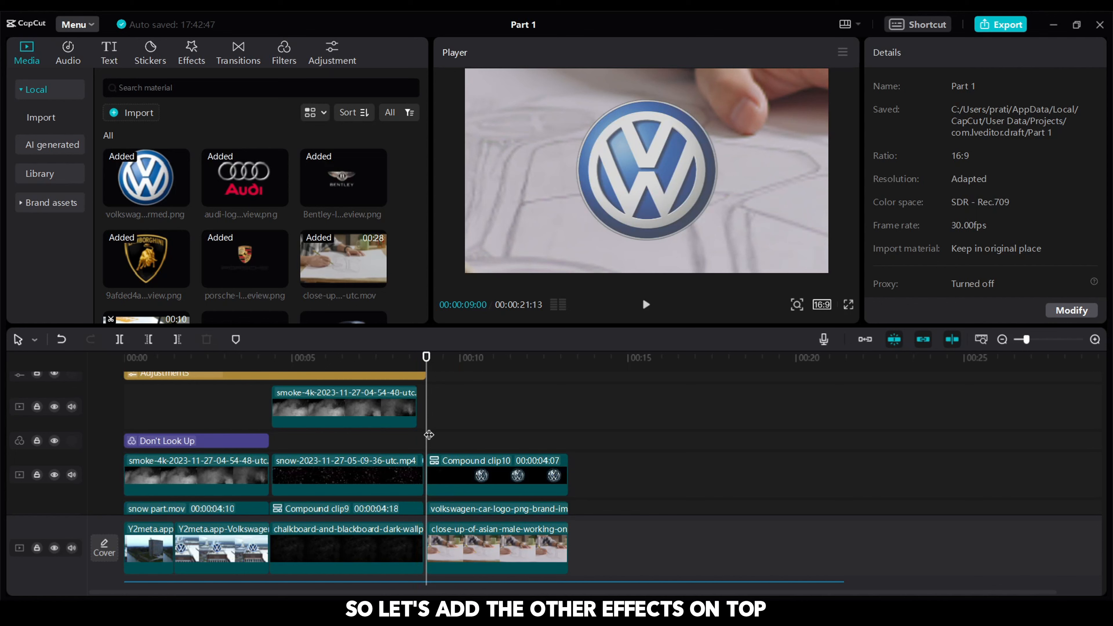
Place snow part.mov above the logo clips at 00:00:09:00, trimmed to end where the logo clips end
scroll(305, 240, down, 2)
scroll(305, 240, up, 2)
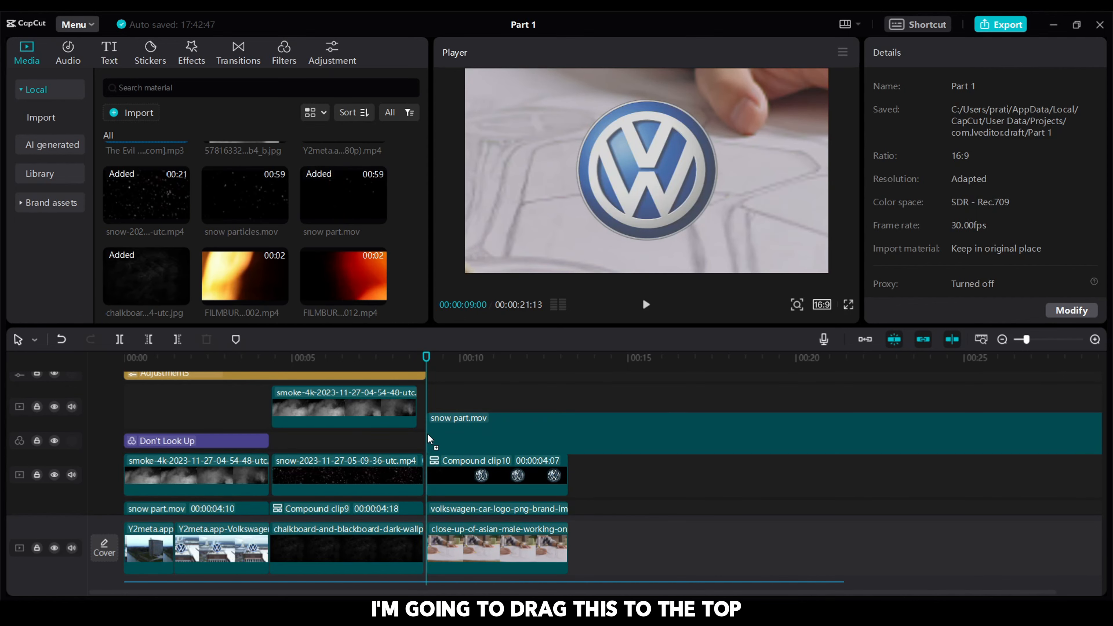
drag(542, 441, 542, 418)
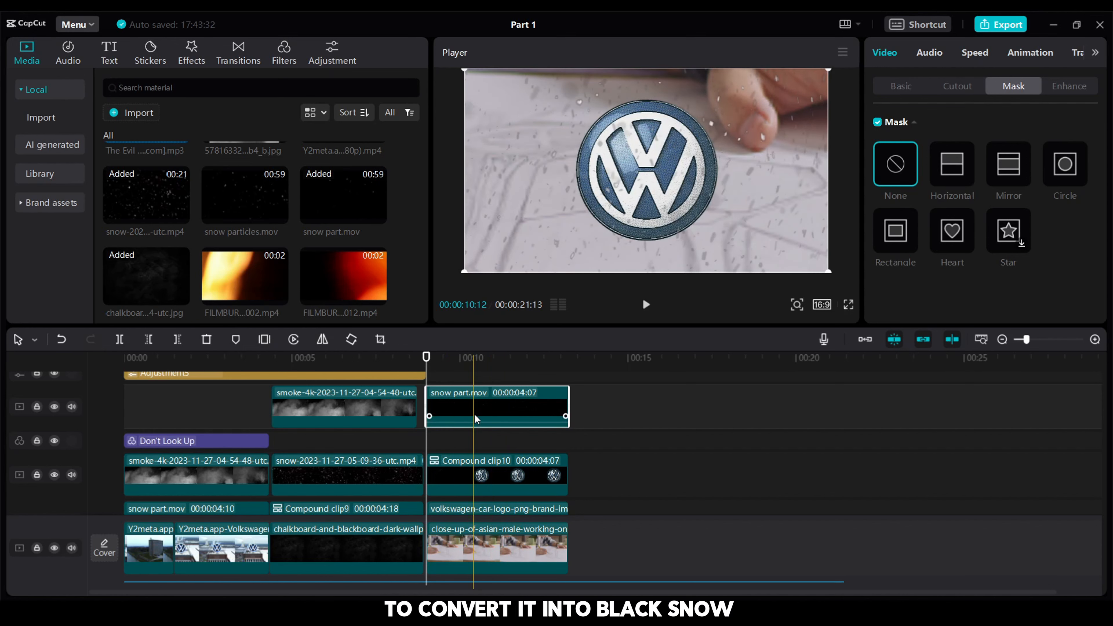
Lower the Brightness (Luma) curve of the new snow clip to turn its snow black
click(1095, 52)
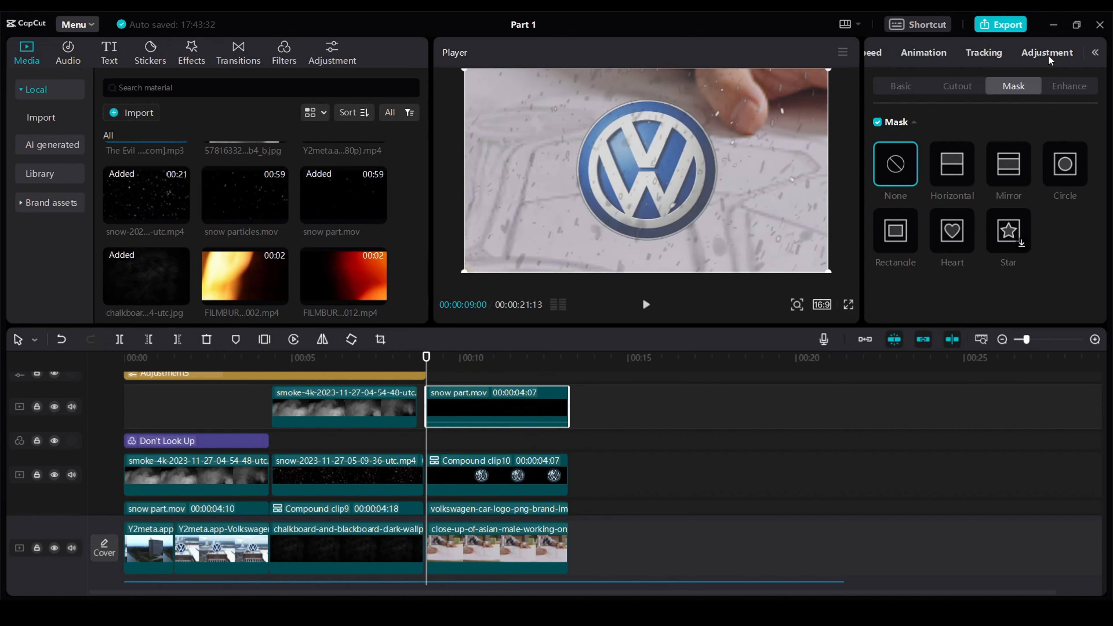
click(1045, 53)
click(1064, 85)
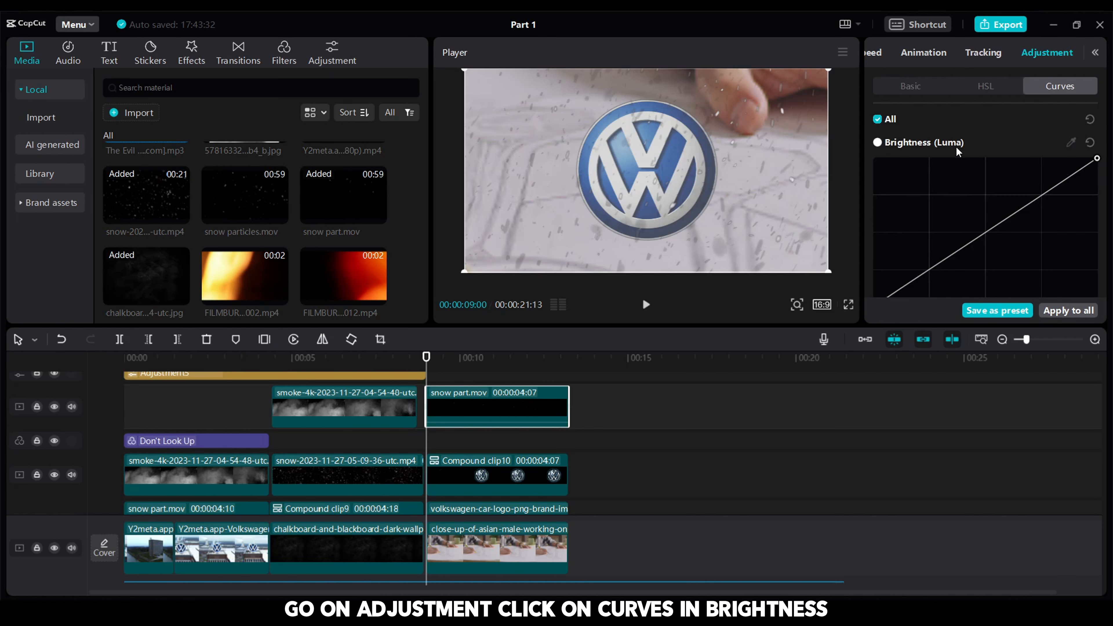
drag(970, 240, 1028, 260)
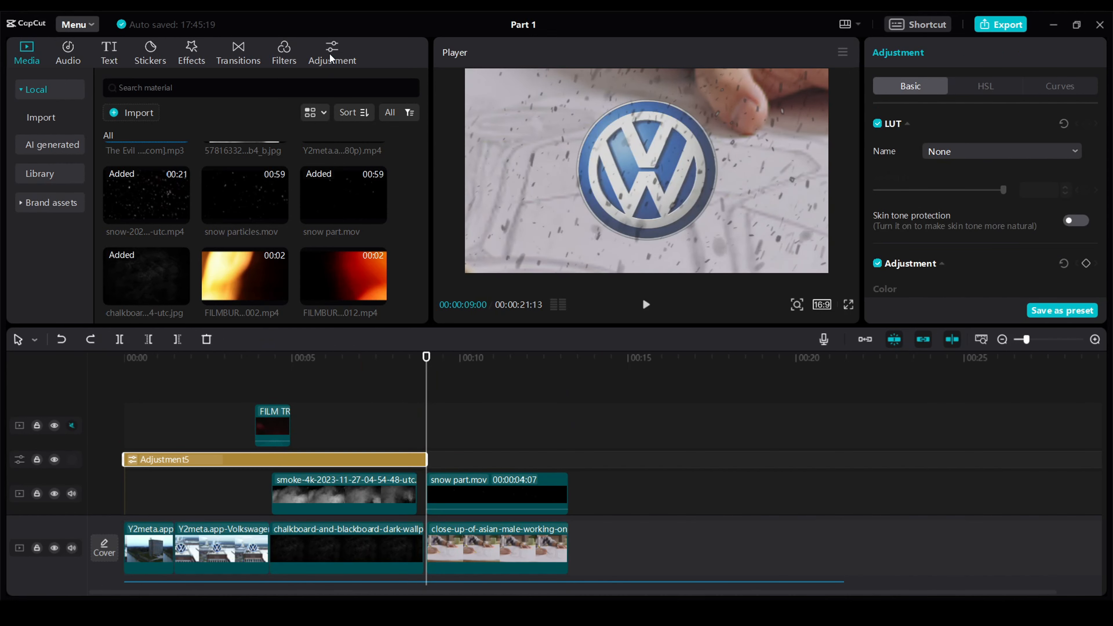
Add a custom adjustment over the Volkswagen logo section, matching its length, and increase its Vignette and Fade
click(331, 58)
drag(147, 132, 433, 467)
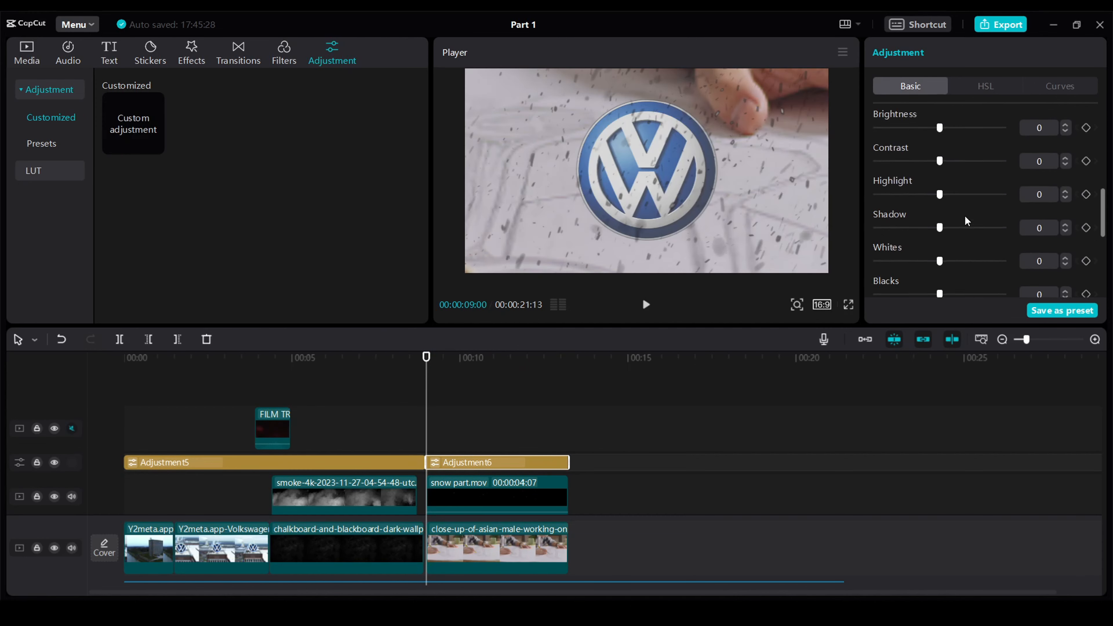
scroll(967, 220, down, 5)
drag(939, 289, 964, 297)
drag(875, 256, 906, 256)
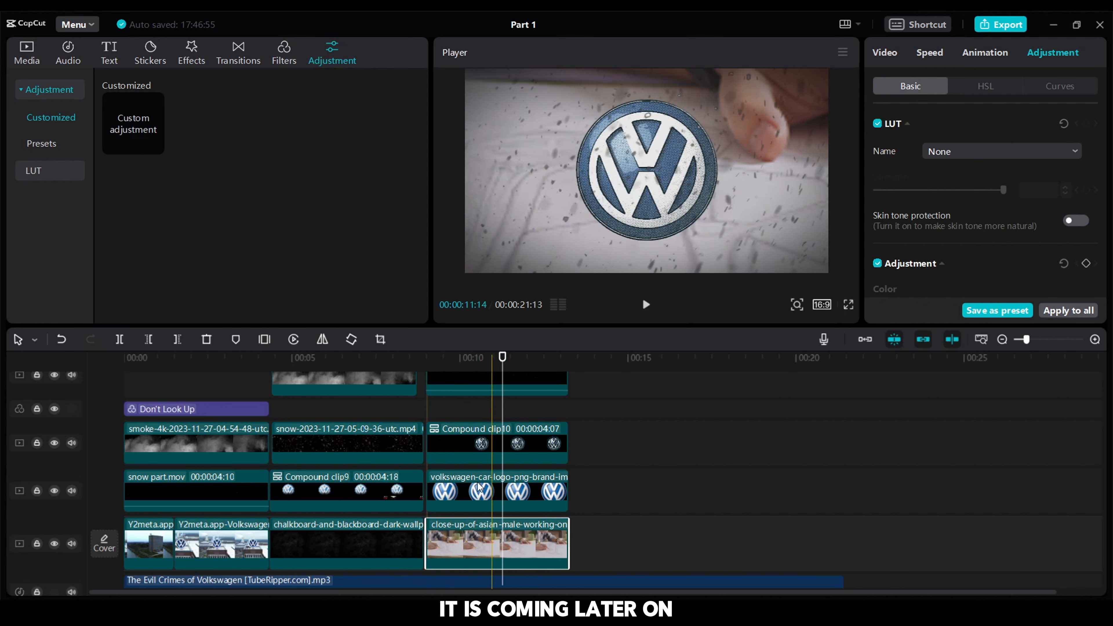
Trim the start of the car-drawing video to about 00:00:10:17 and give it a 1.0s Fade In animation
drag(427, 542, 484, 542)
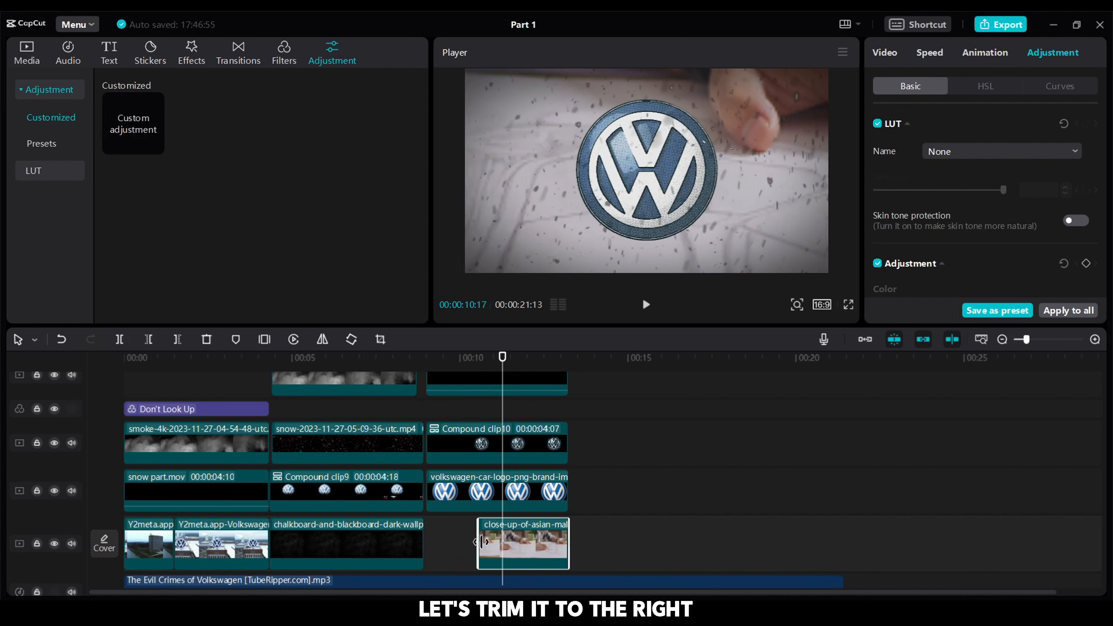
click(975, 53)
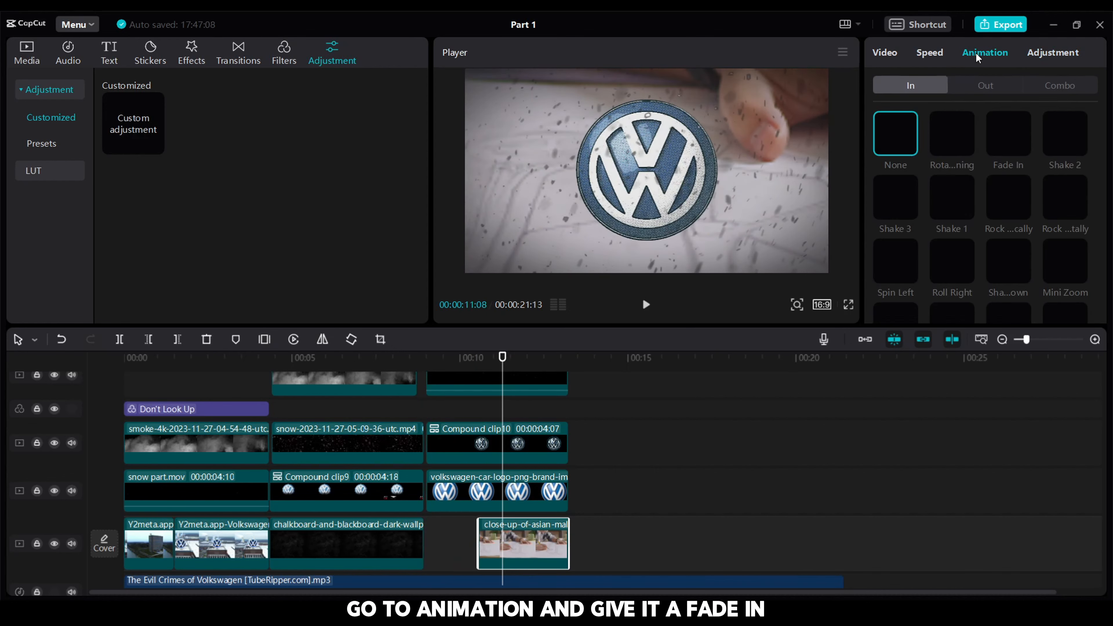
click(1007, 138)
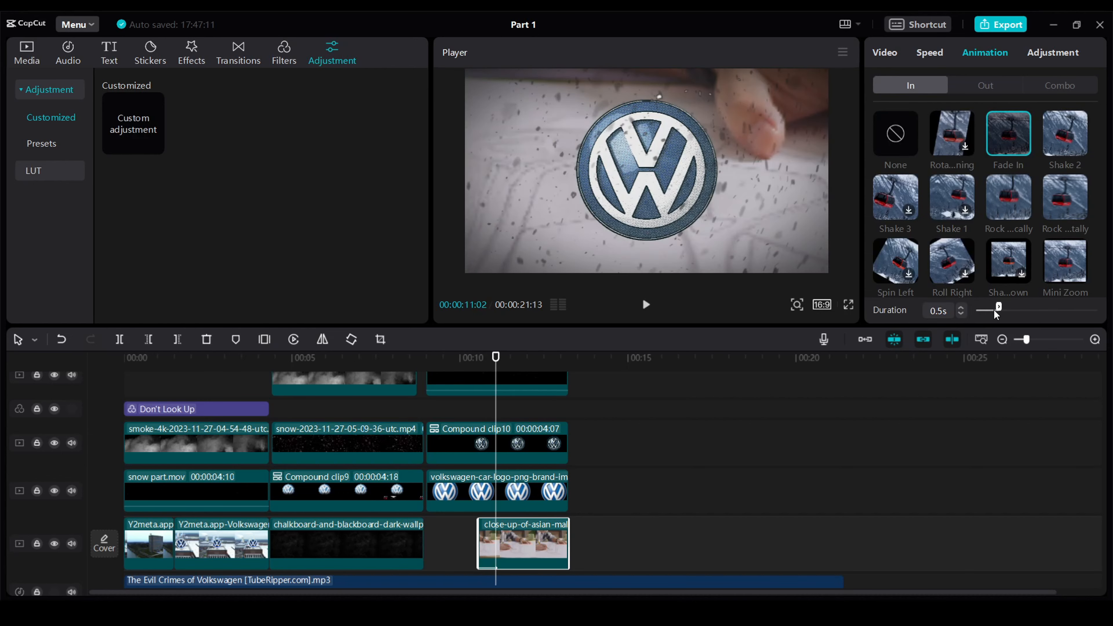
drag(1002, 309, 1023, 307)
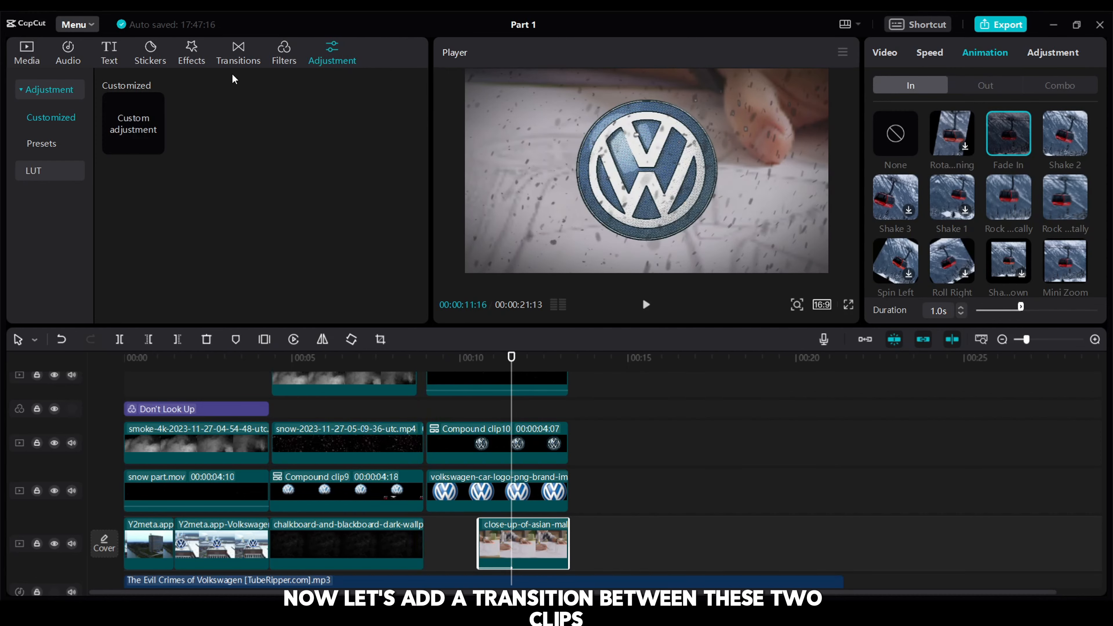
Add a transition between the earlier logos compound clip and the Volkswagen logo clip beside it
click(236, 58)
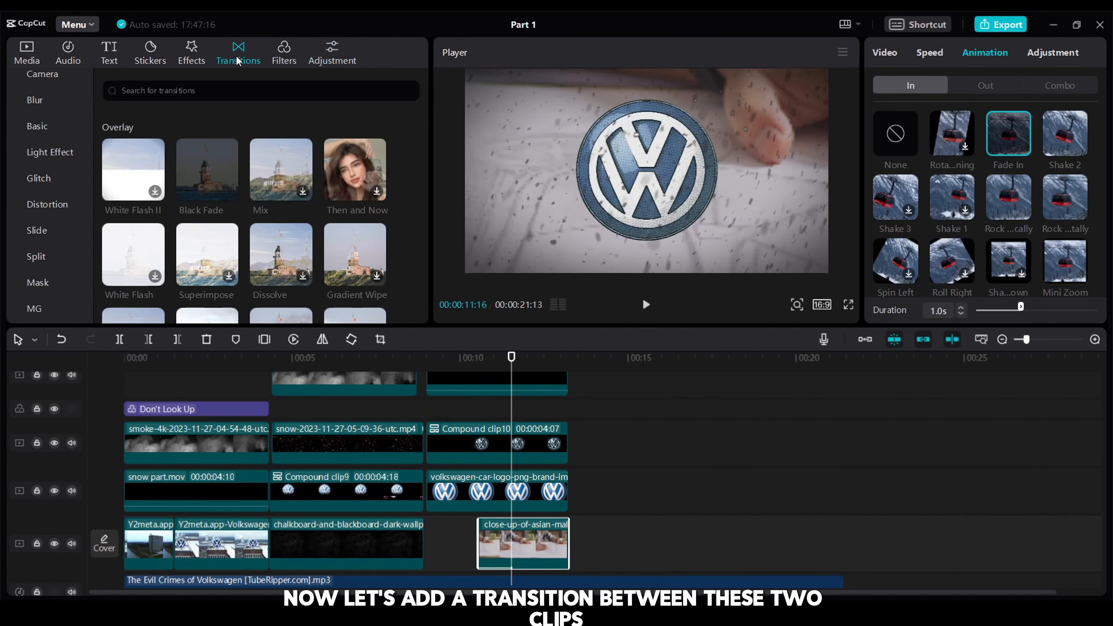
scroll(368, 278, down, 5)
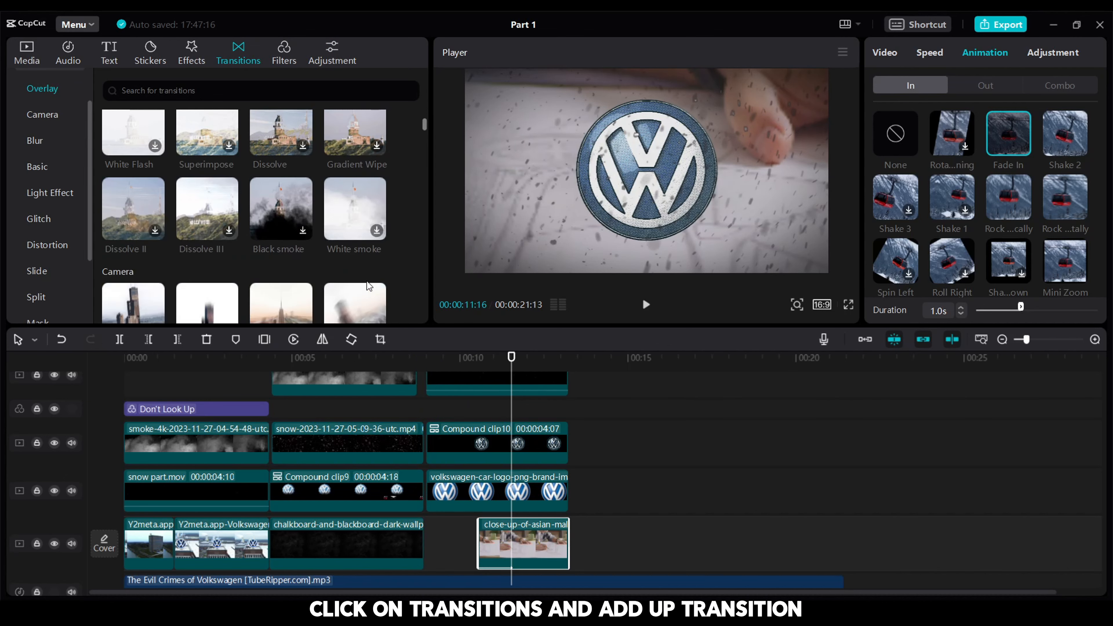
scroll(366, 281, down, 3)
drag(281, 242, 423, 490)
click(433, 444)
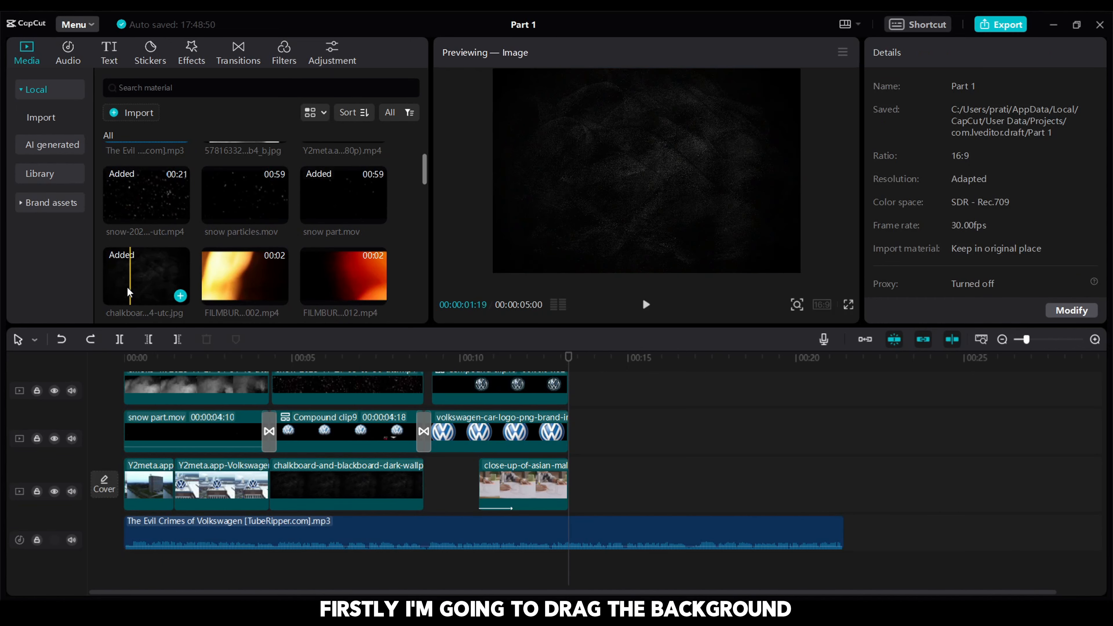
Place the chalkboard image on the main track at 00:00:13:07 and the Volkswagen logo above it, enlarged to 130%
drag(128, 292, 571, 497)
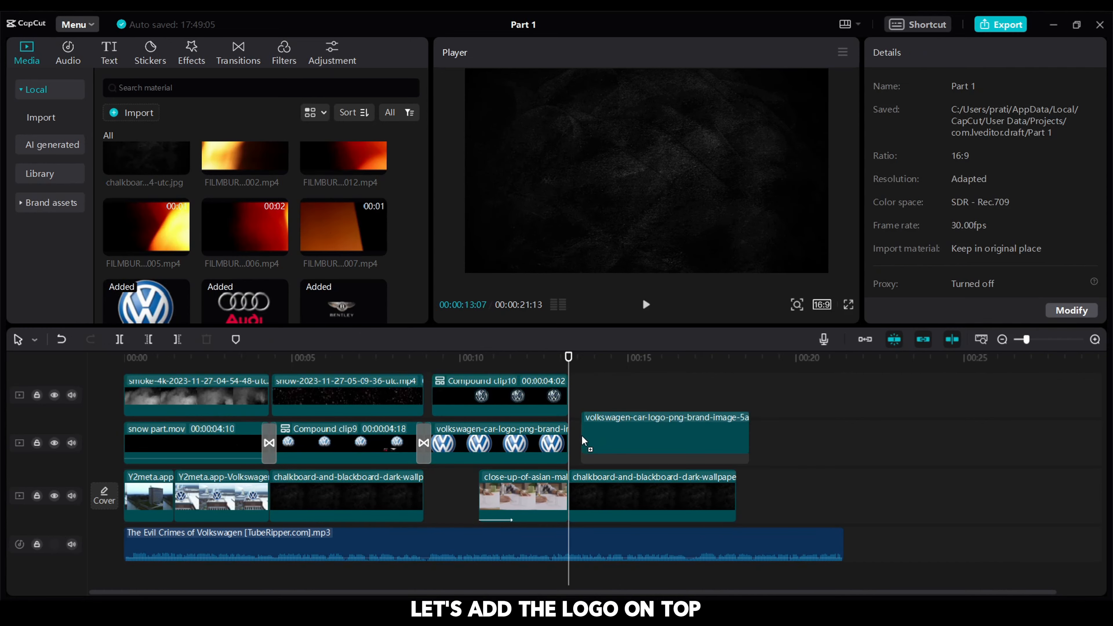
drag(581, 435, 572, 442)
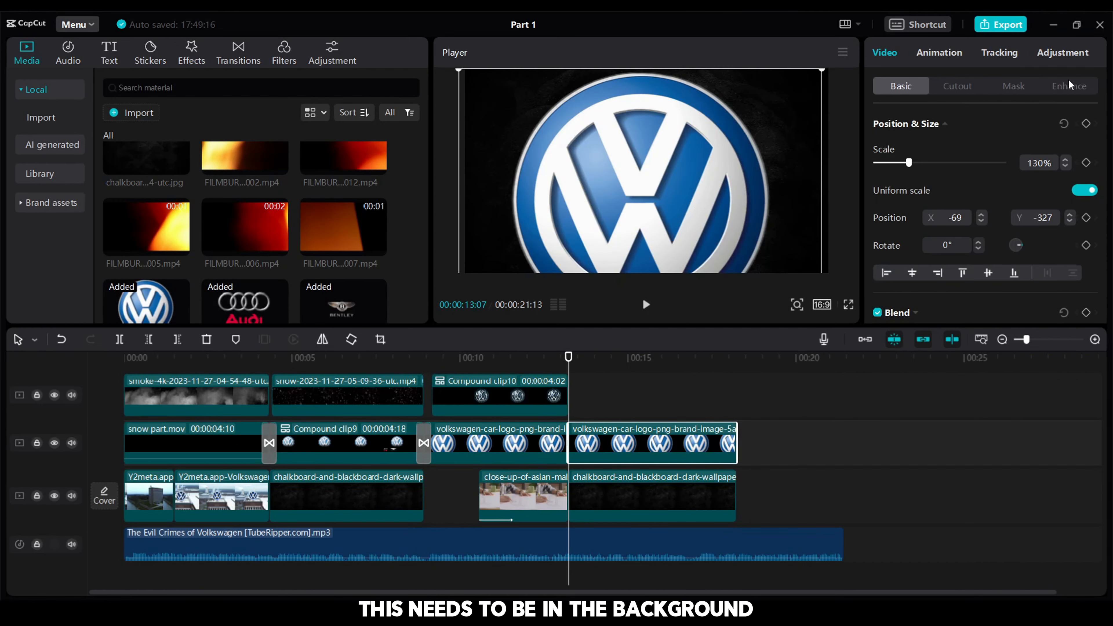
Mute the enlarged Volkswagen logo by raising Fade fully, setting Shadow to -50 and reducing Saturation
click(1063, 53)
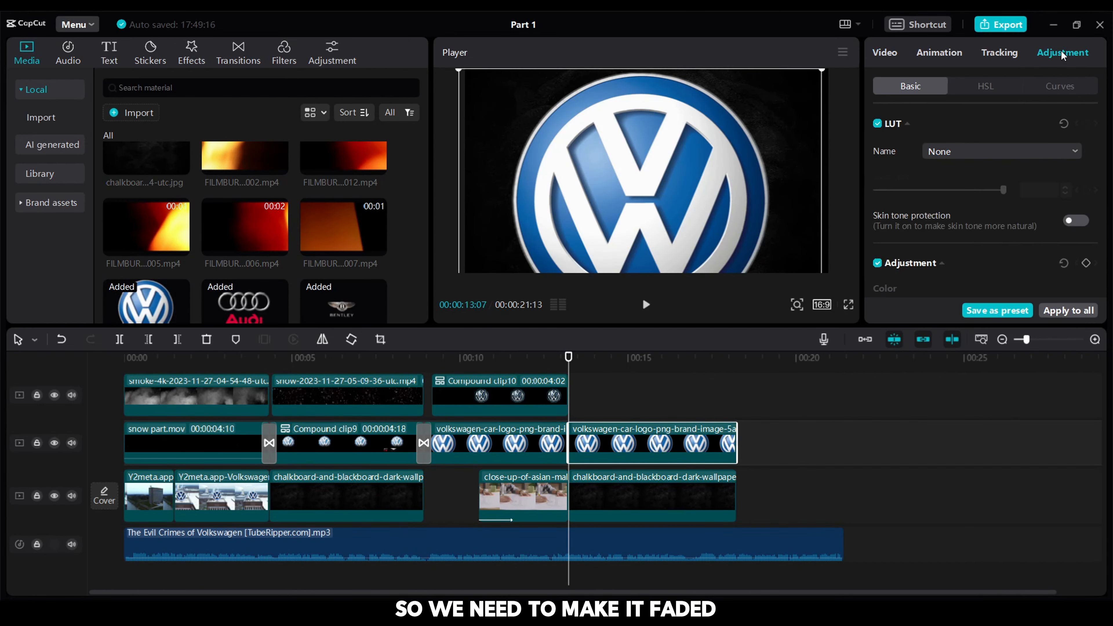
scroll(1005, 206, down, 4)
scroll(1003, 216, down, 4)
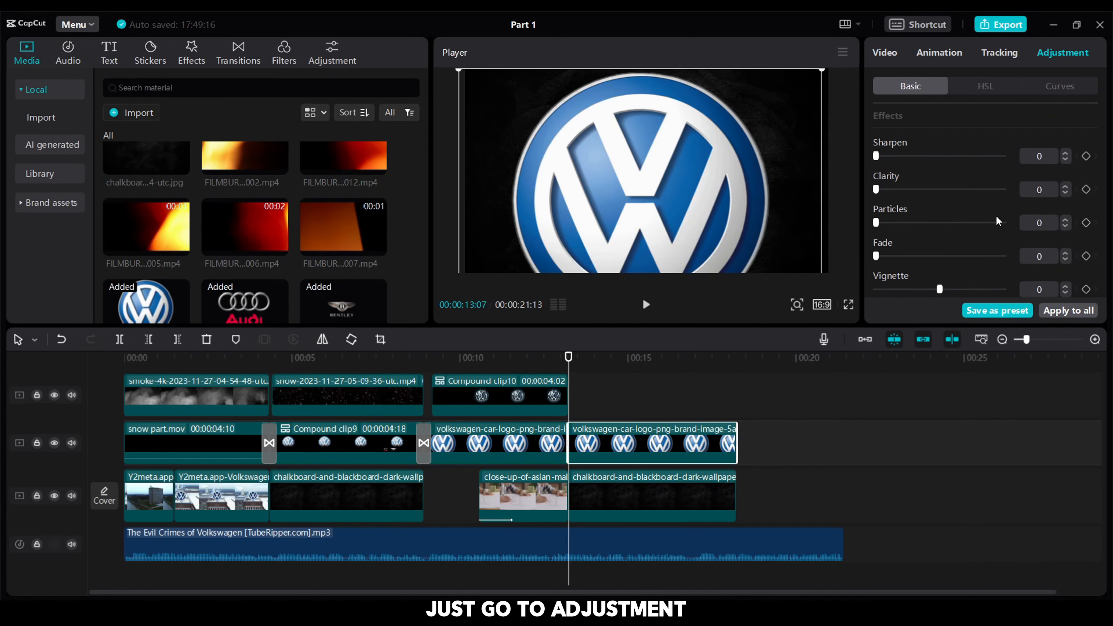
drag(959, 256, 1048, 257)
scroll(916, 197, up, 4)
drag(939, 142, 830, 153)
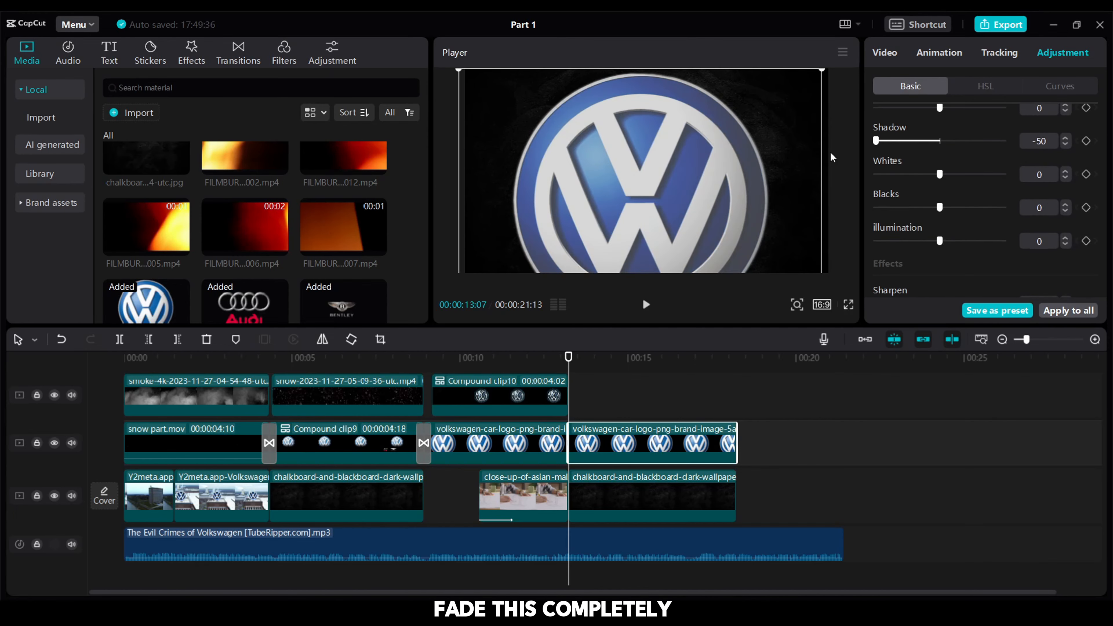
scroll(886, 186, up, 3)
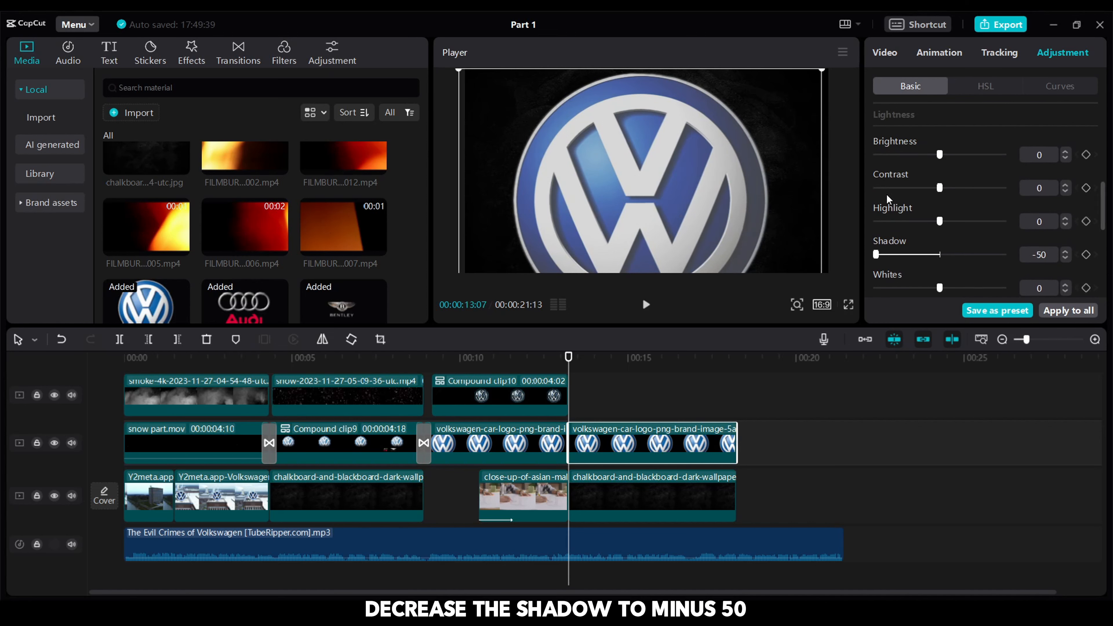
scroll(886, 193, up, 2)
drag(940, 171, 911, 171)
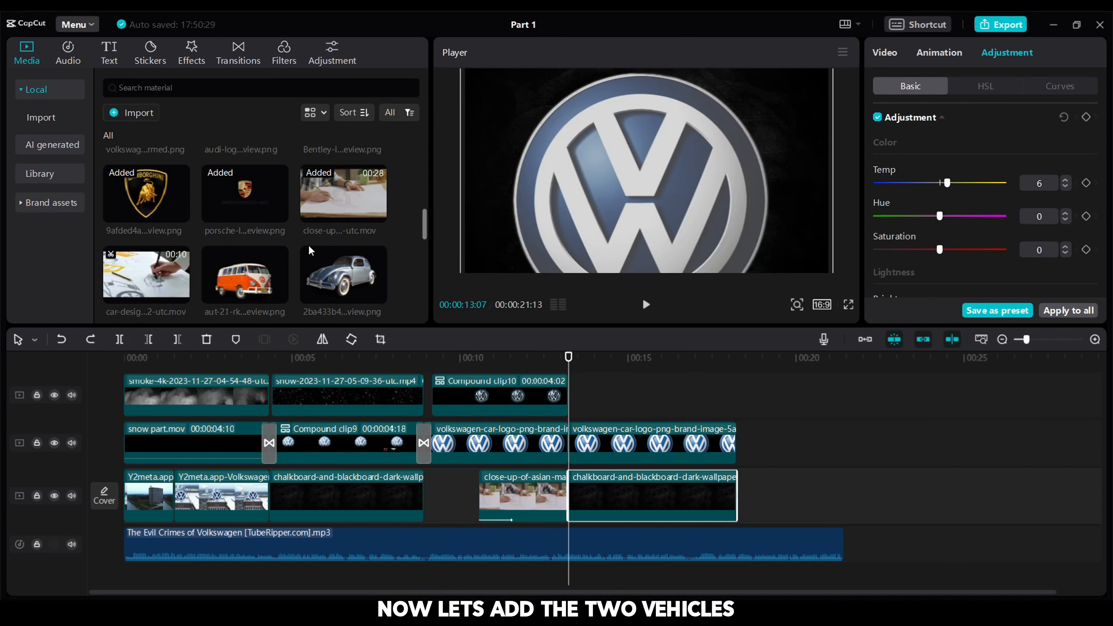
Layer the Beetle and orange van images above the logo with staggered starts, and shrink them side by side, van left and Beetle right
drag(337, 276, 695, 407)
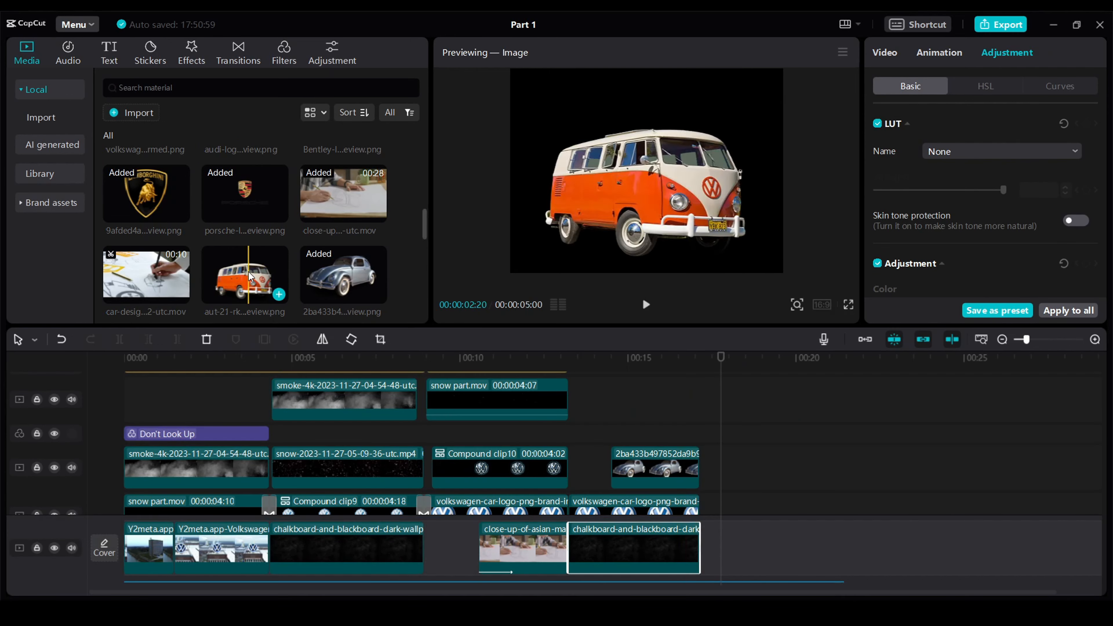
drag(245, 276, 643, 425)
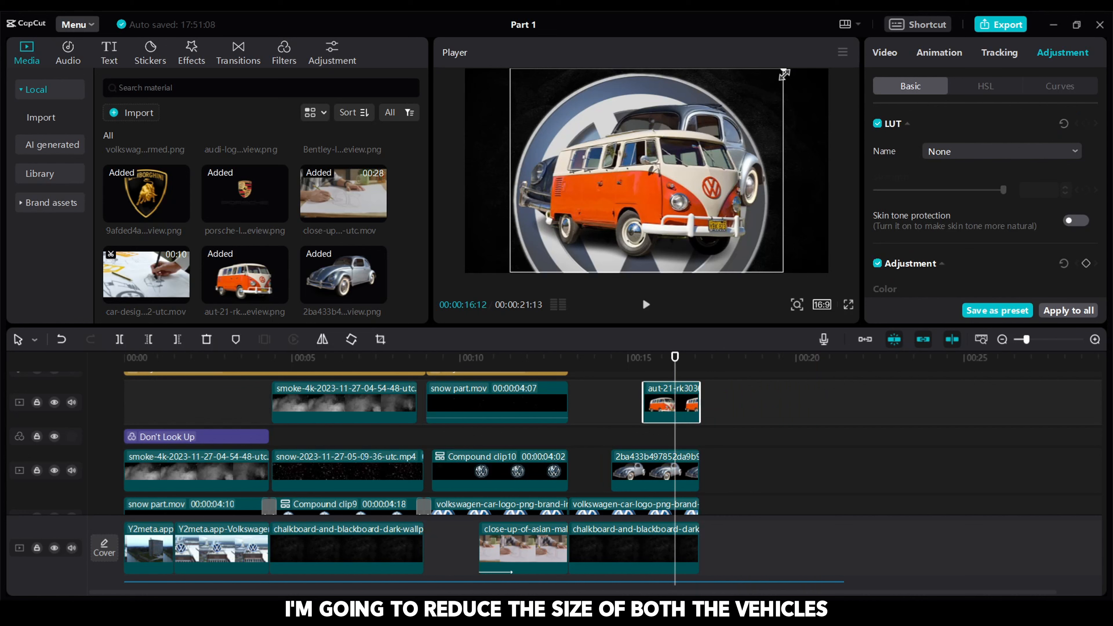
drag(784, 75, 697, 141)
drag(648, 186, 727, 208)
drag(834, 101, 761, 223)
click(587, 224)
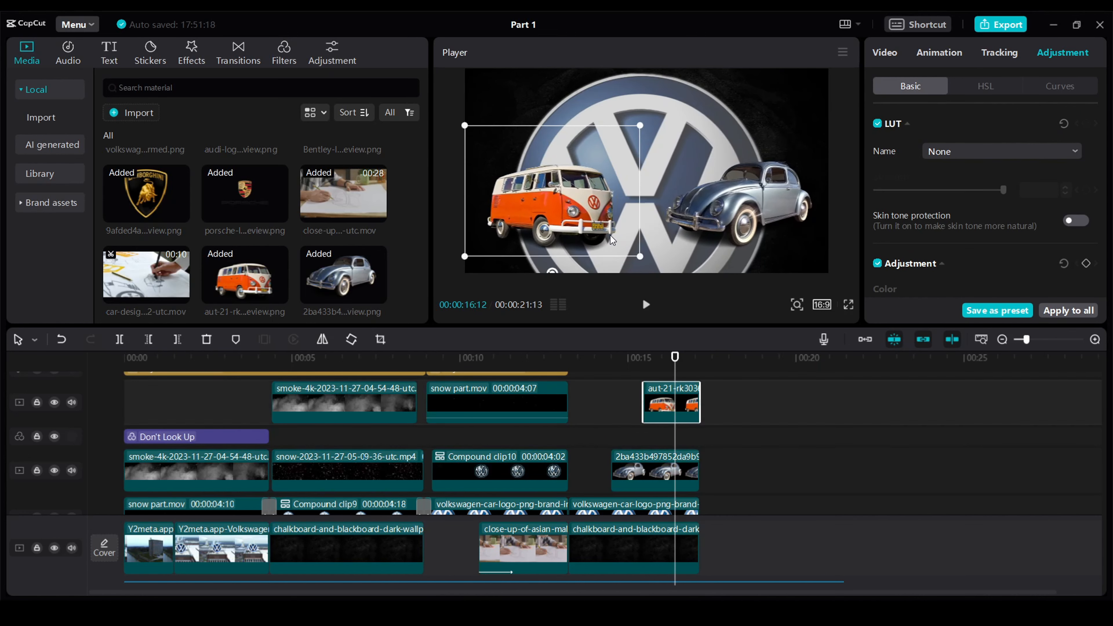
click(663, 259)
drag(640, 259, 674, 253)
drag(670, 140, 654, 128)
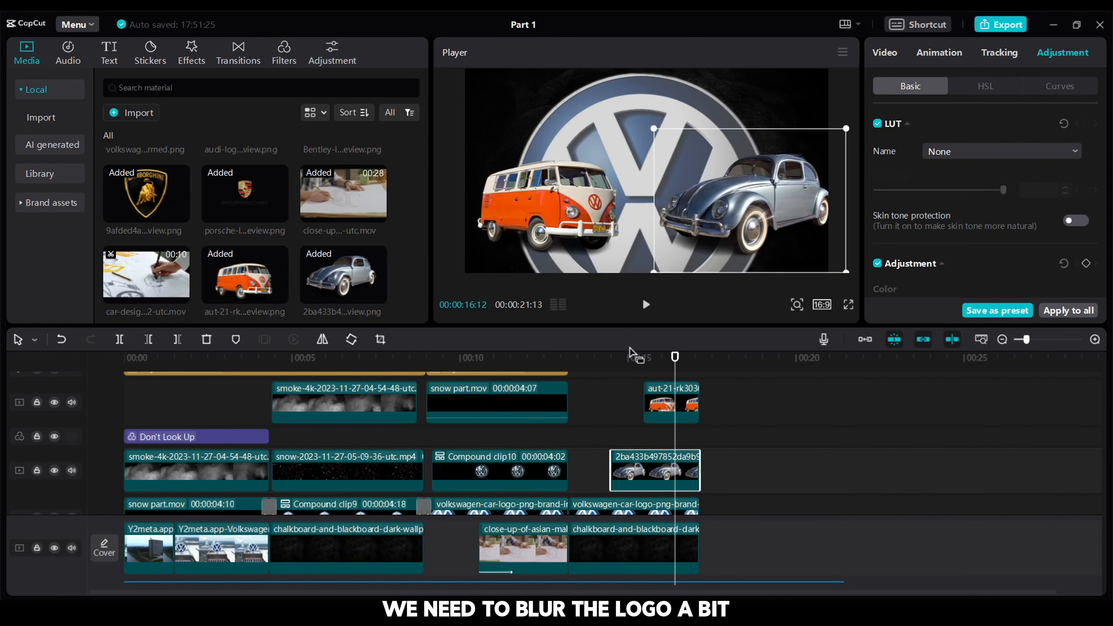
Apply the Blur effect to the large Volkswagen logo behind the vehicles and reduce its strength below 50
scroll(622, 416, down, 2)
click(603, 482)
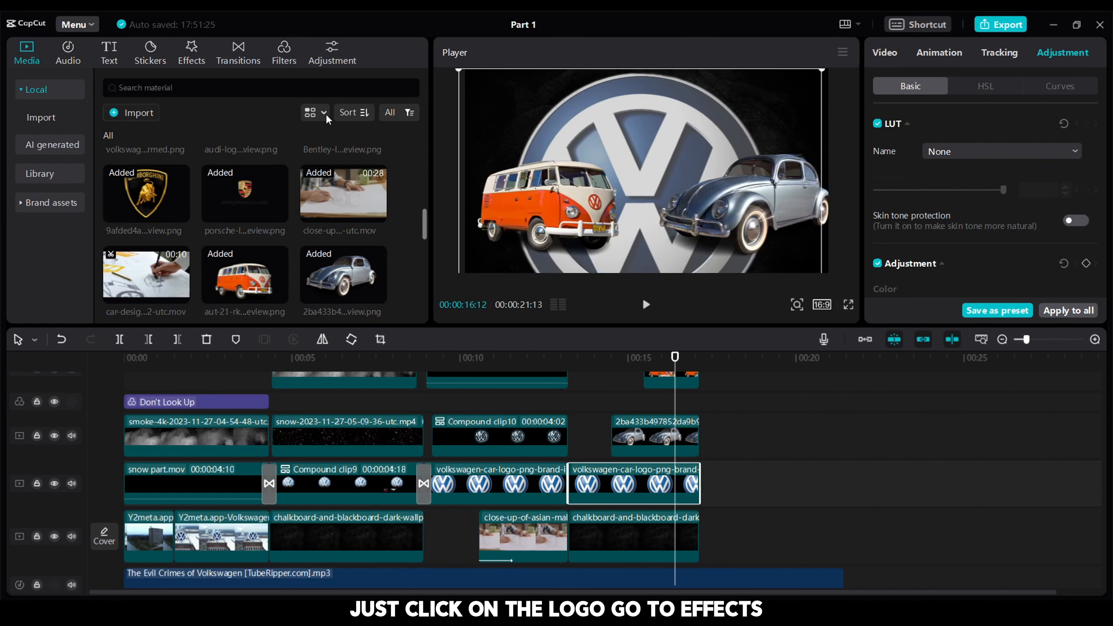
click(189, 59)
scroll(222, 208, down, 1)
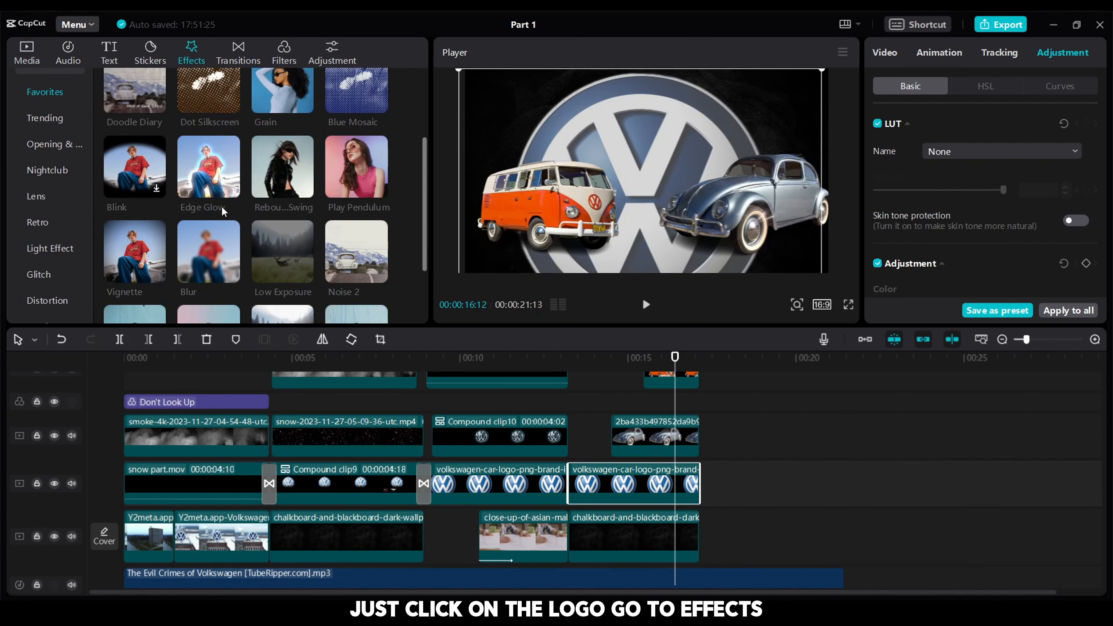
drag(221, 206, 589, 491)
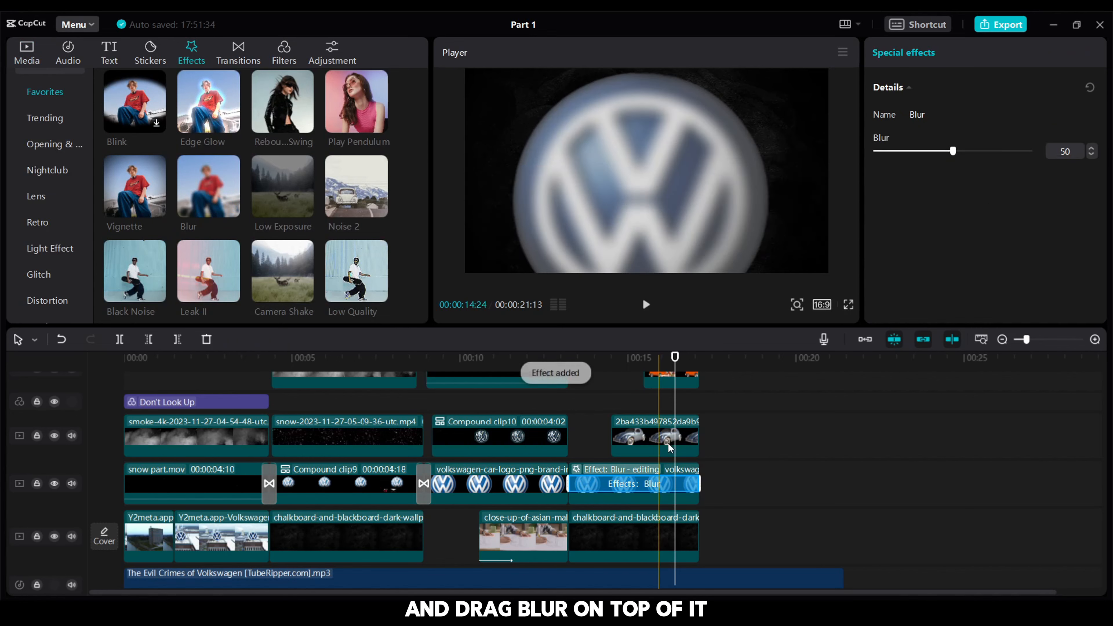
drag(949, 151, 912, 154)
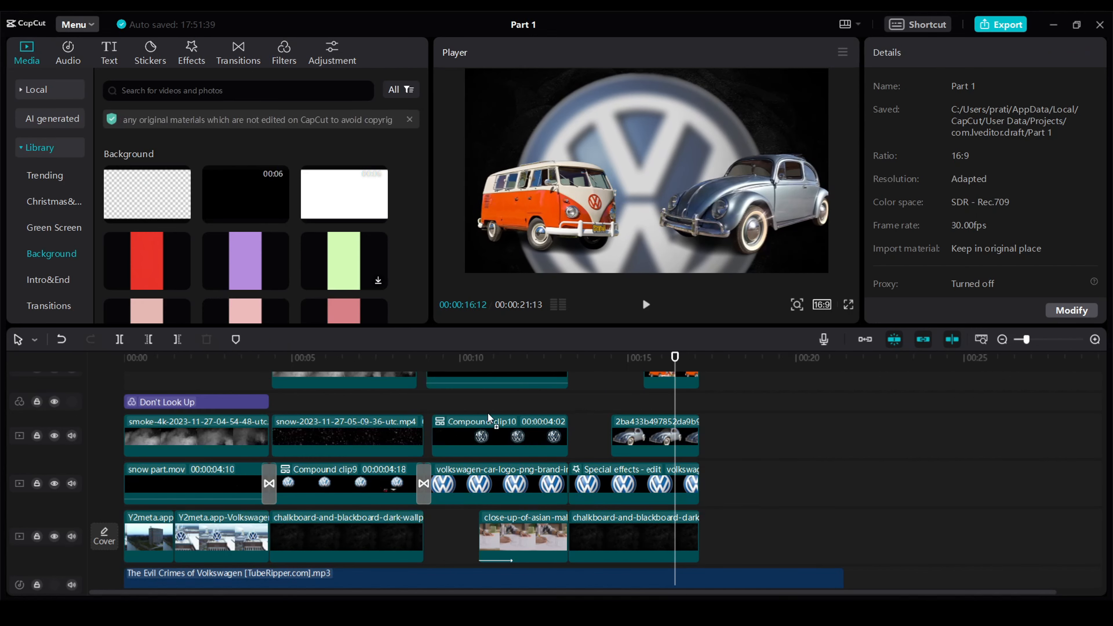
Replace the chalkboard background behind the two vehicles with the solid purple library background, keeping the original video effect
drag(246, 260, 606, 534)
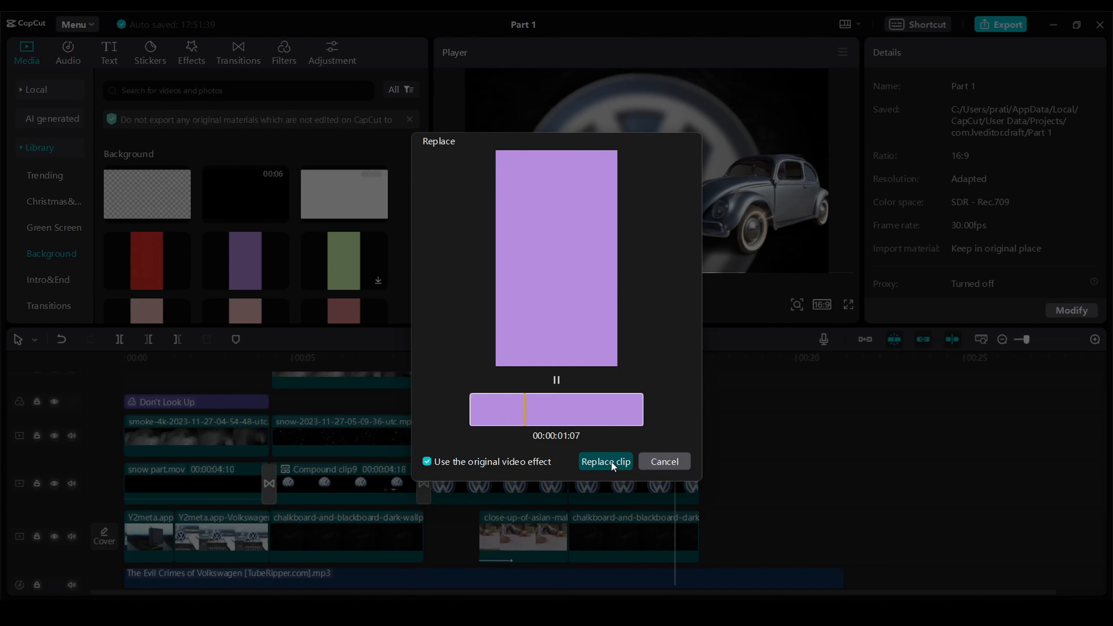
click(611, 461)
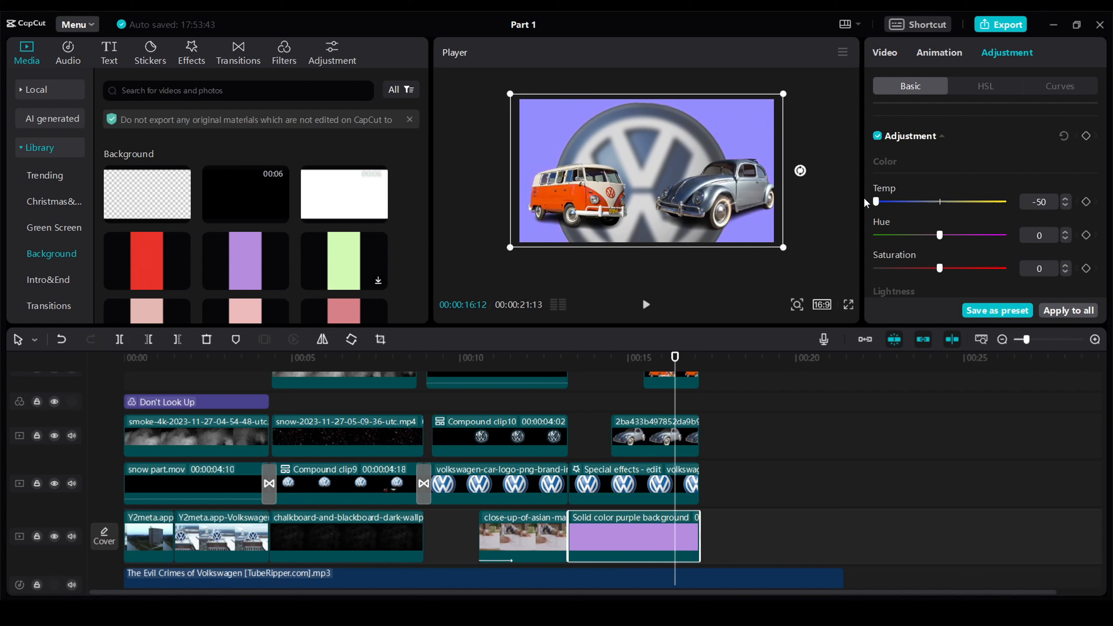
Grade the solid purple background by setting Saturation to -50, darkening its luma curve and raising Vignette to 34
drag(940, 206, 851, 206)
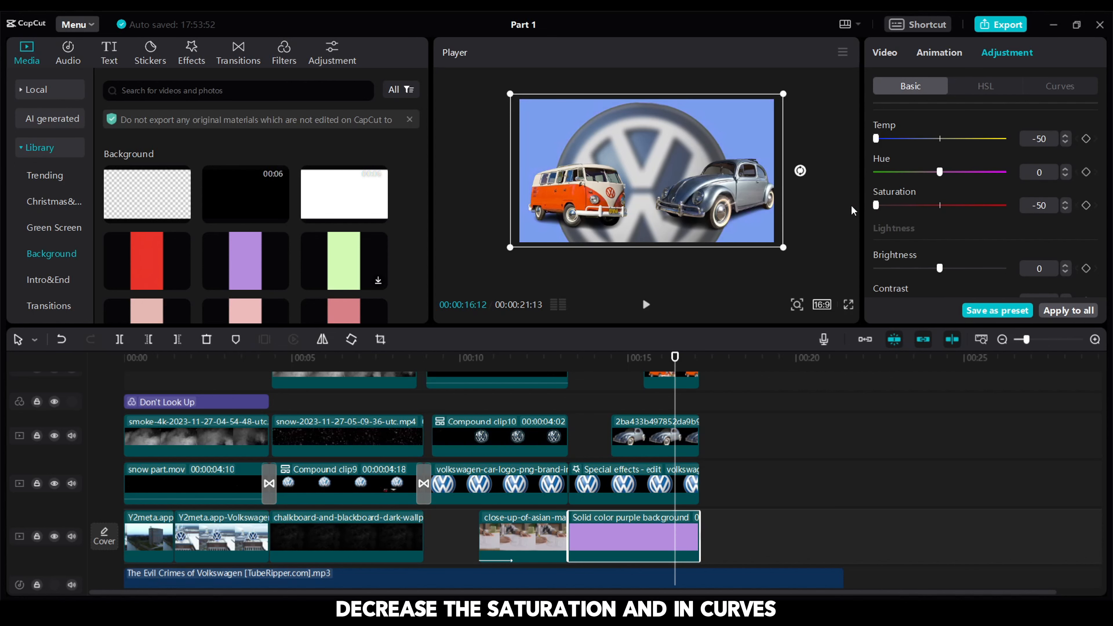
click(1060, 86)
drag(999, 230, 1010, 256)
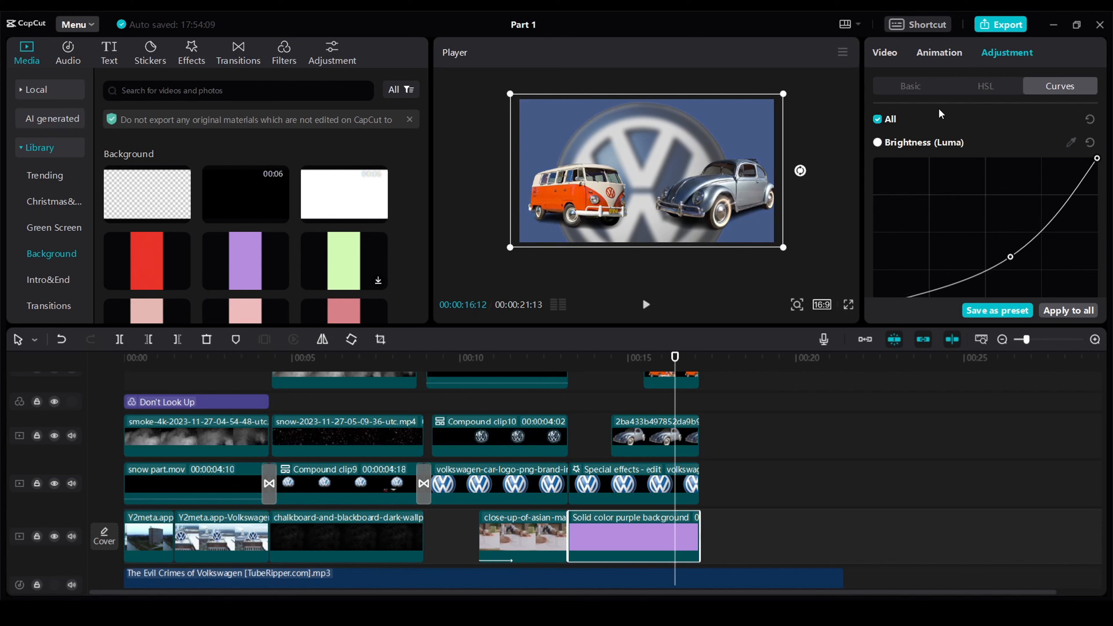
click(909, 87)
scroll(931, 235, down, 10)
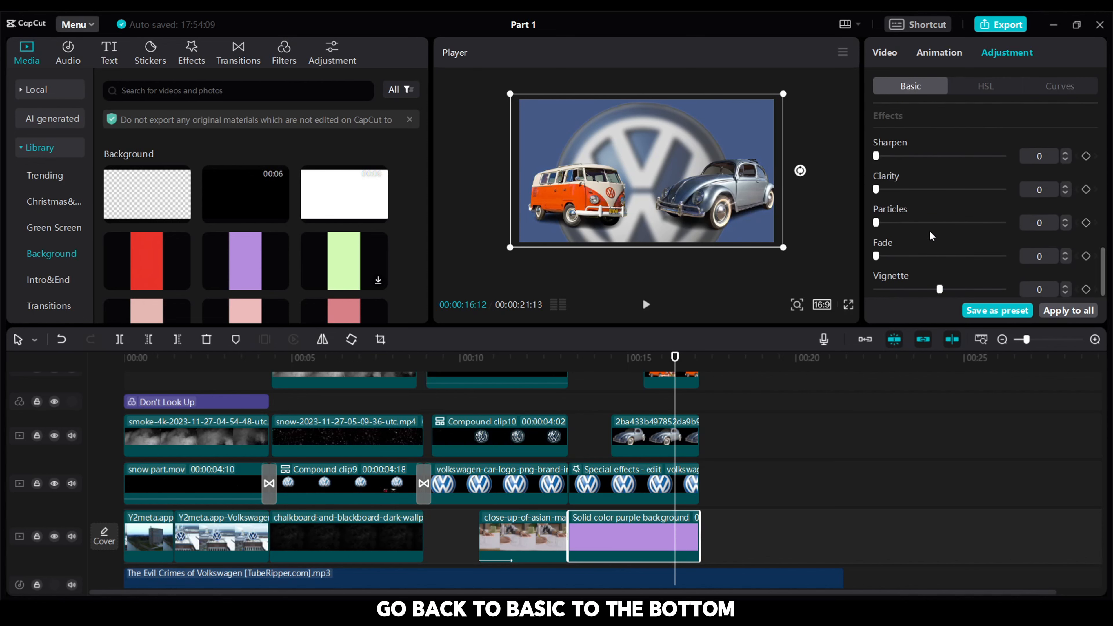
drag(939, 289, 981, 292)
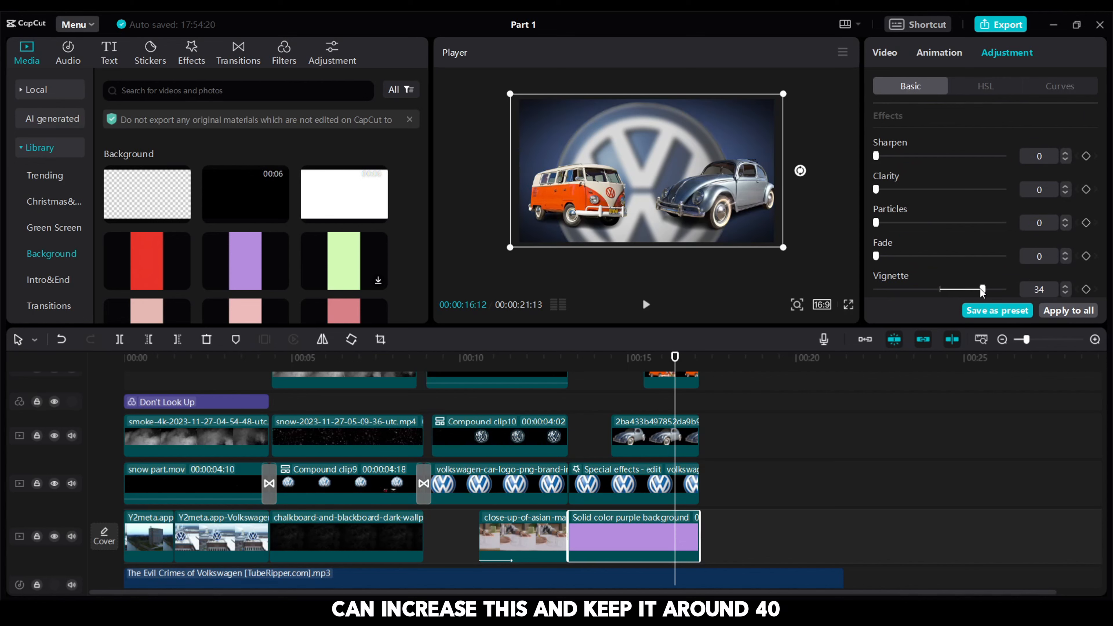
Set the Beetle image's Saturation to -50, resize it slightly and raise its Fade
click(745, 172)
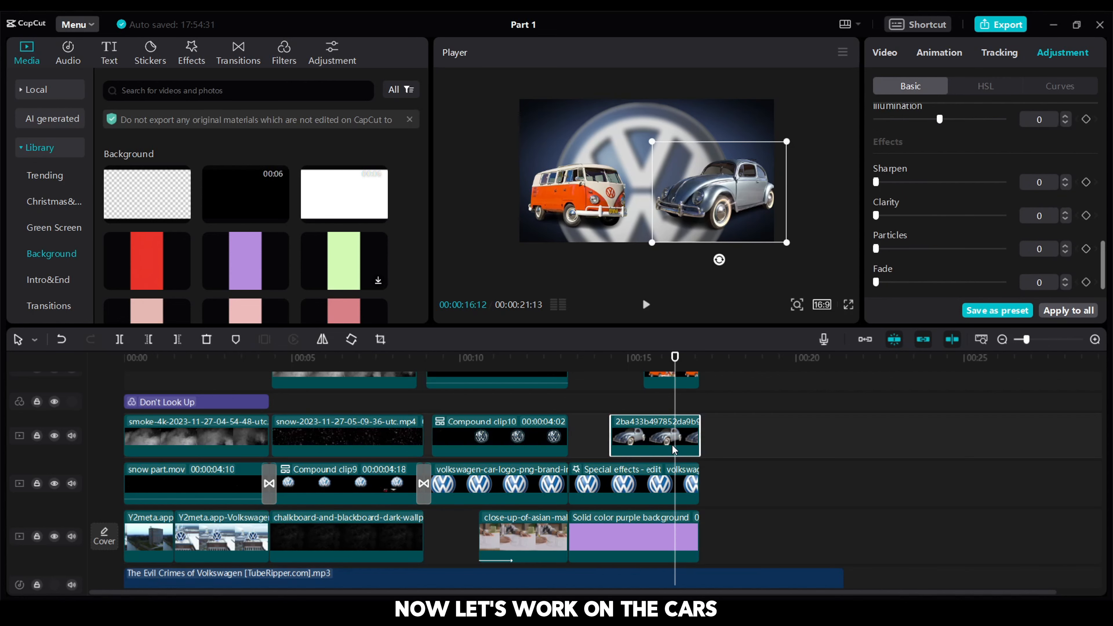
scroll(939, 176, up, 10)
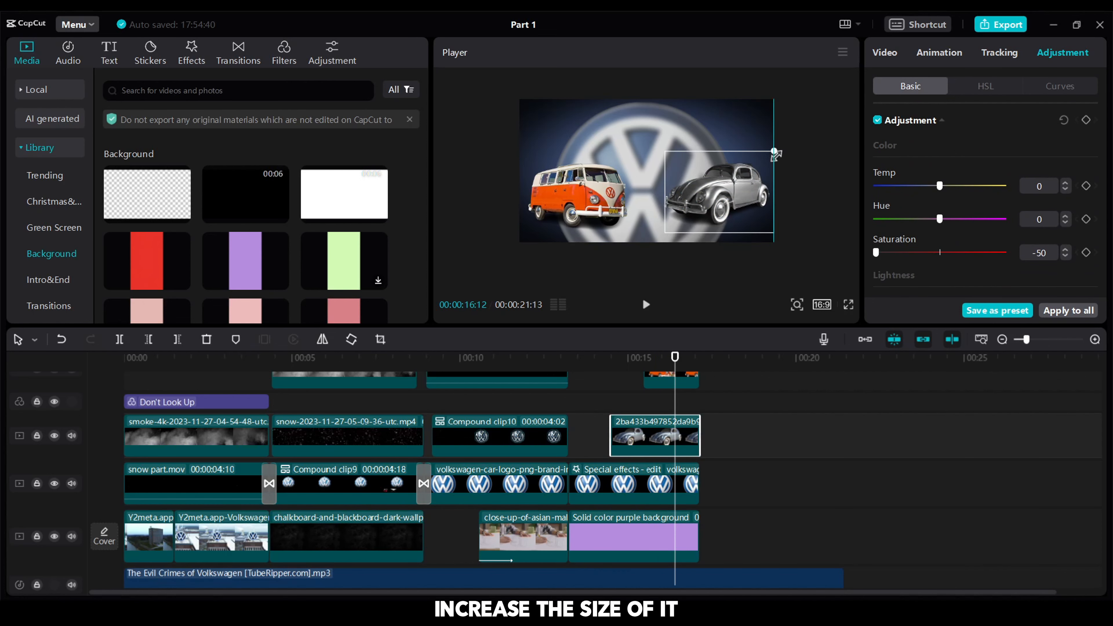
drag(939, 253, 929, 279)
scroll(876, 259, down, 5)
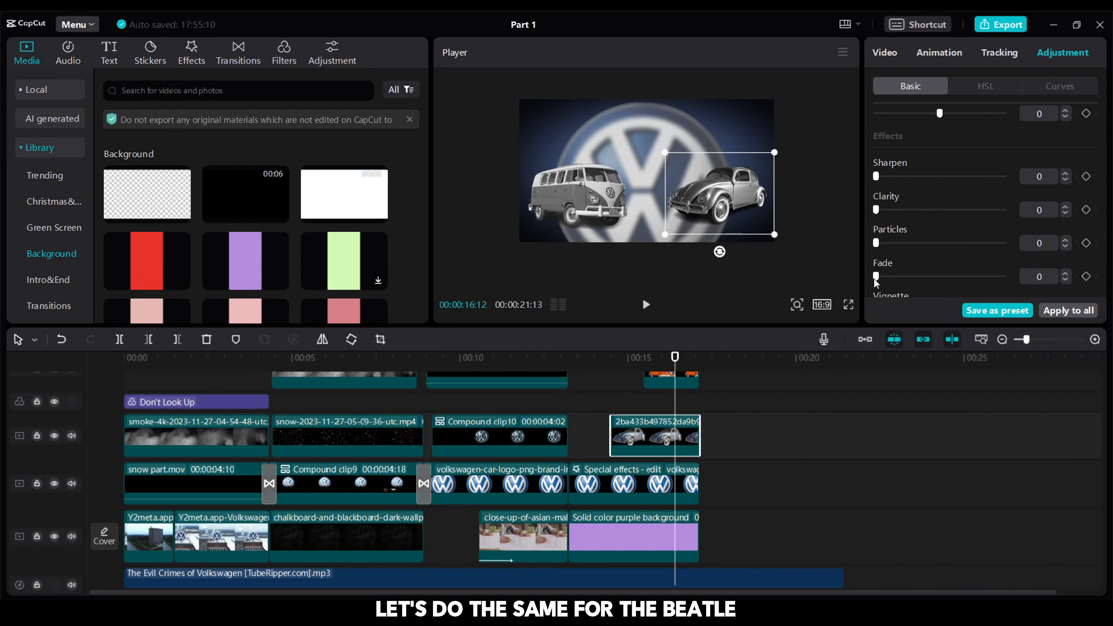
drag(876, 277, 929, 277)
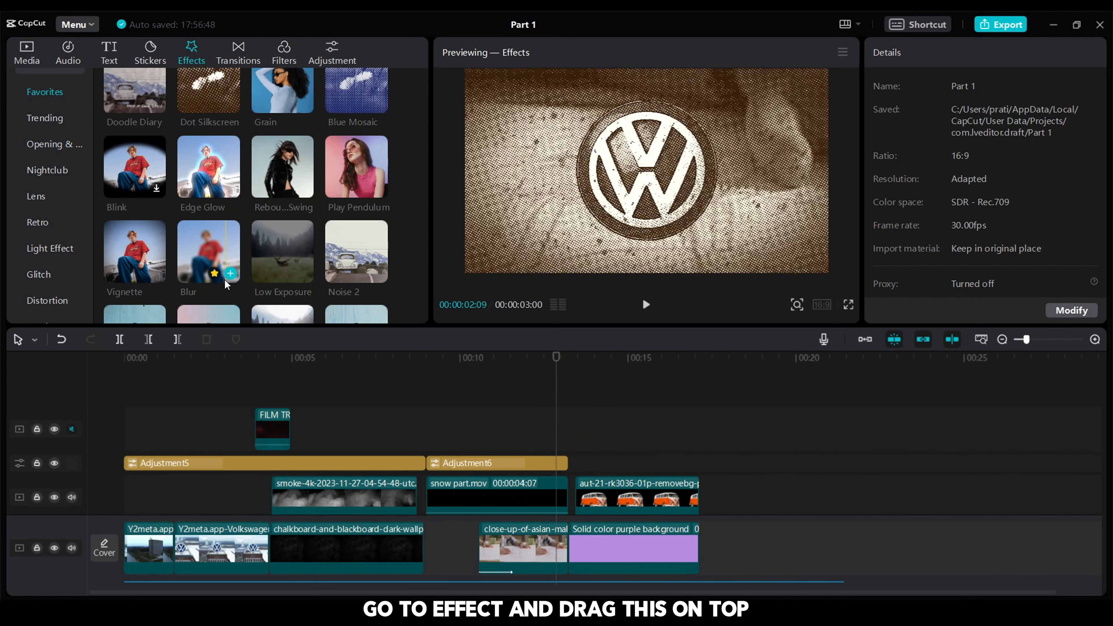
Add a Blur effect above the start of the vehicle scene and keyframe its strength from 50 to 0
drag(215, 274, 555, 451)
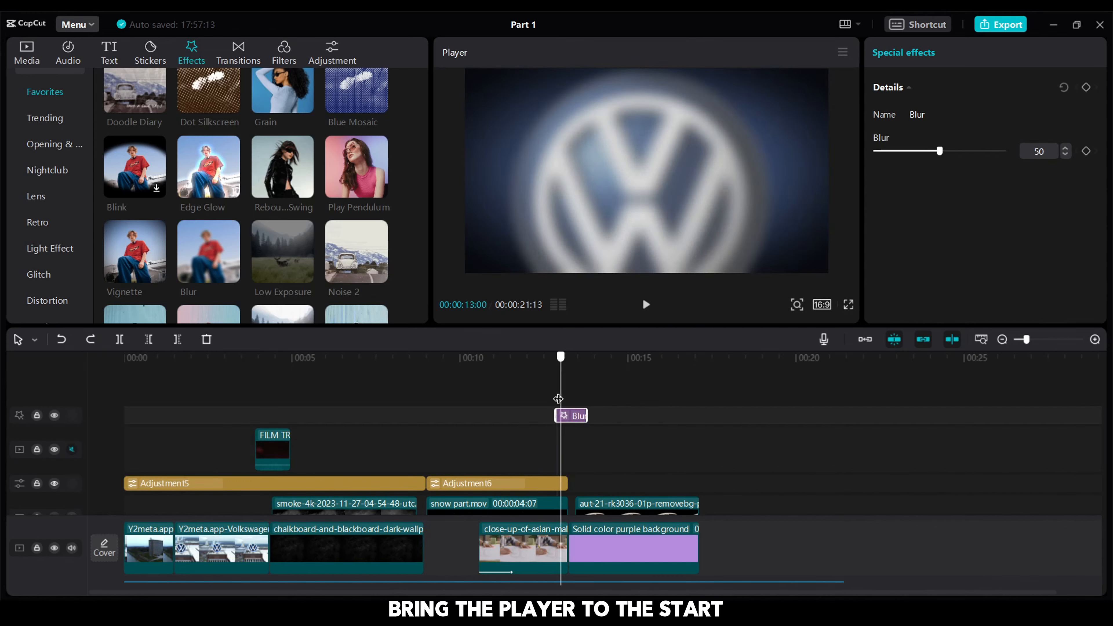
click(563, 362)
drag(559, 369, 576, 398)
click(1087, 152)
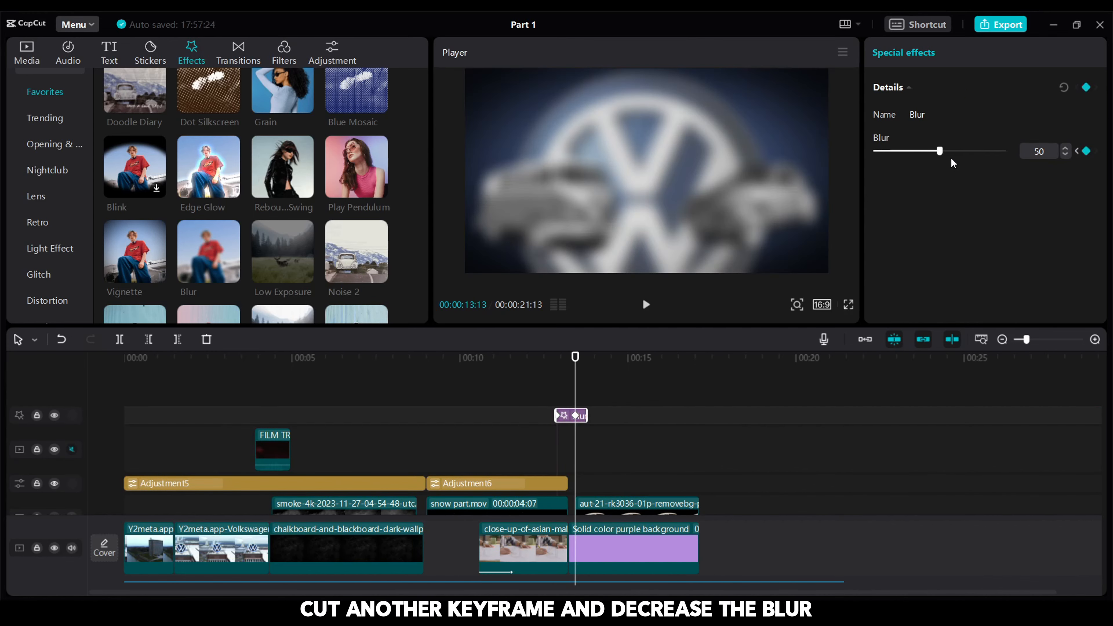
drag(939, 151, 860, 165)
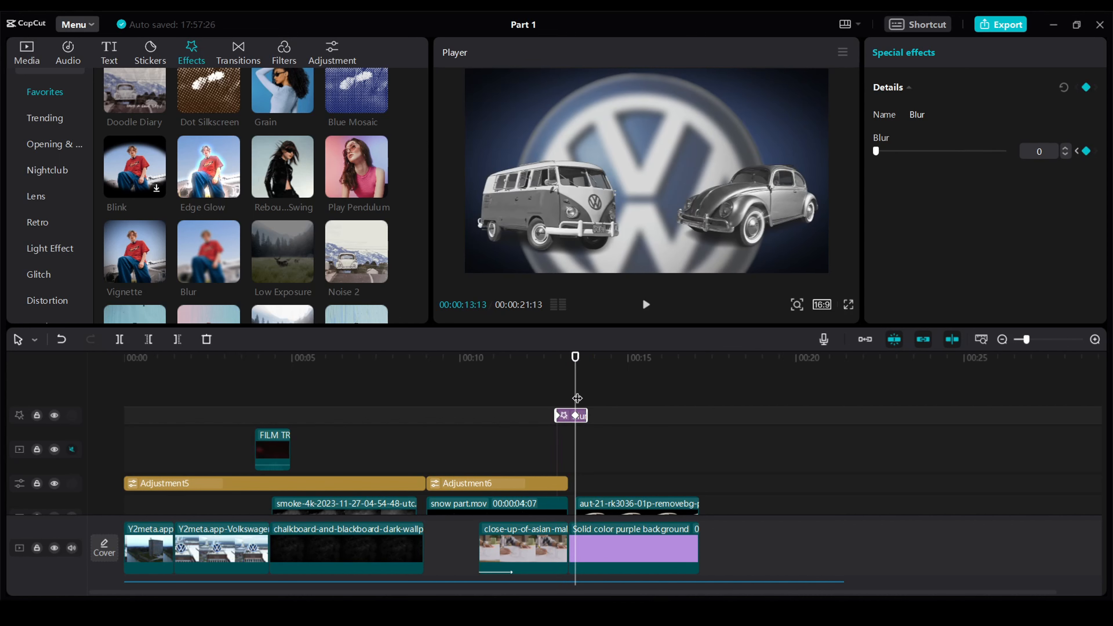
Move the second blur keyframe to the end of the Blur effect and shift the effect to the vehicle scene's start
drag(575, 357, 520, 357)
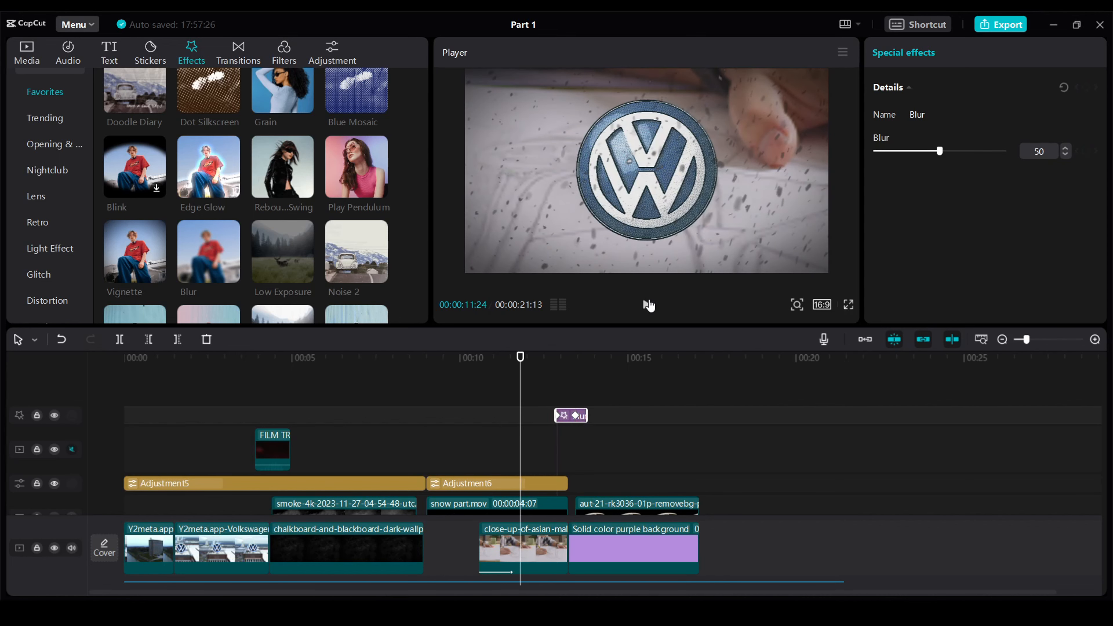
click(576, 415)
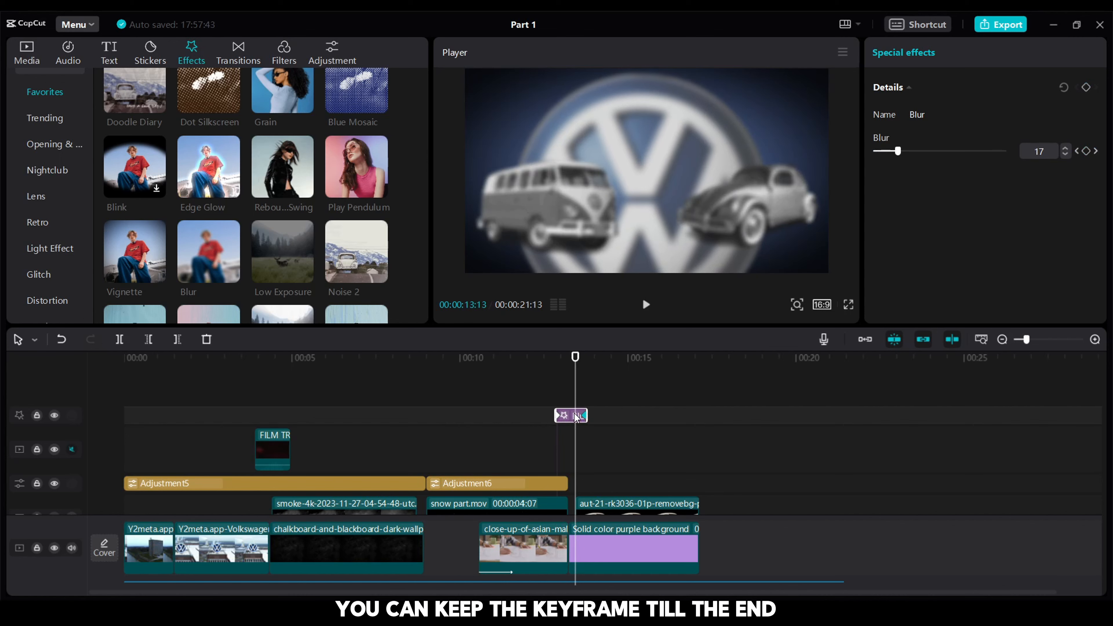
mouse_move(584, 415)
mouse_down()
mouse_move(598, 417)
mouse_move(564, 415)
mouse_up()
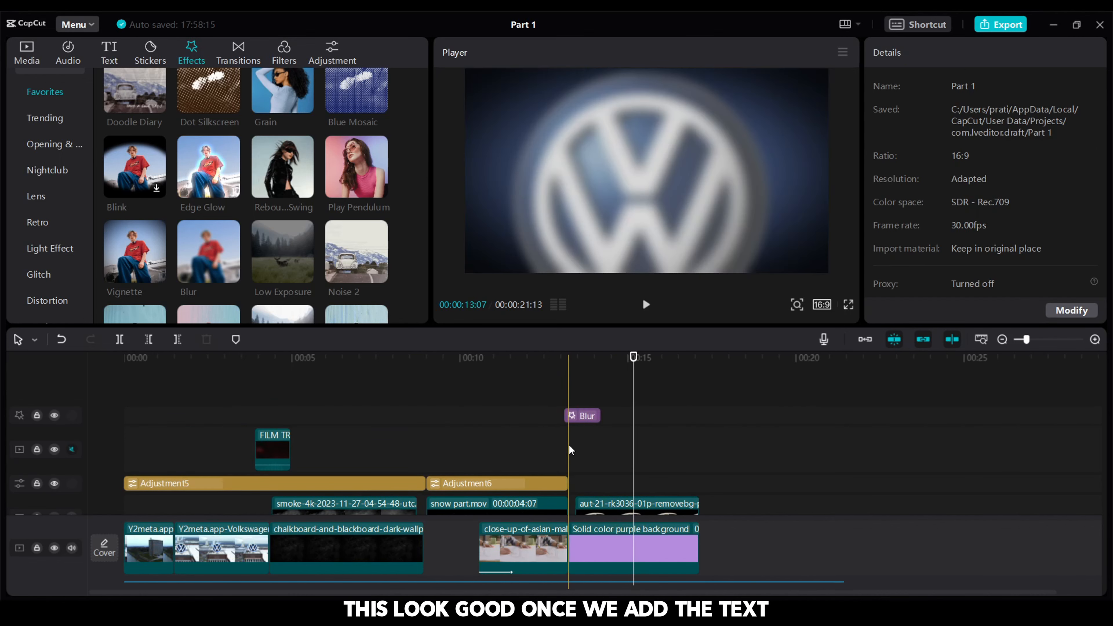
Add a default text clip over the vehicle scene and set its font to Bebas Regular
click(109, 53)
drag(121, 133, 591, 488)
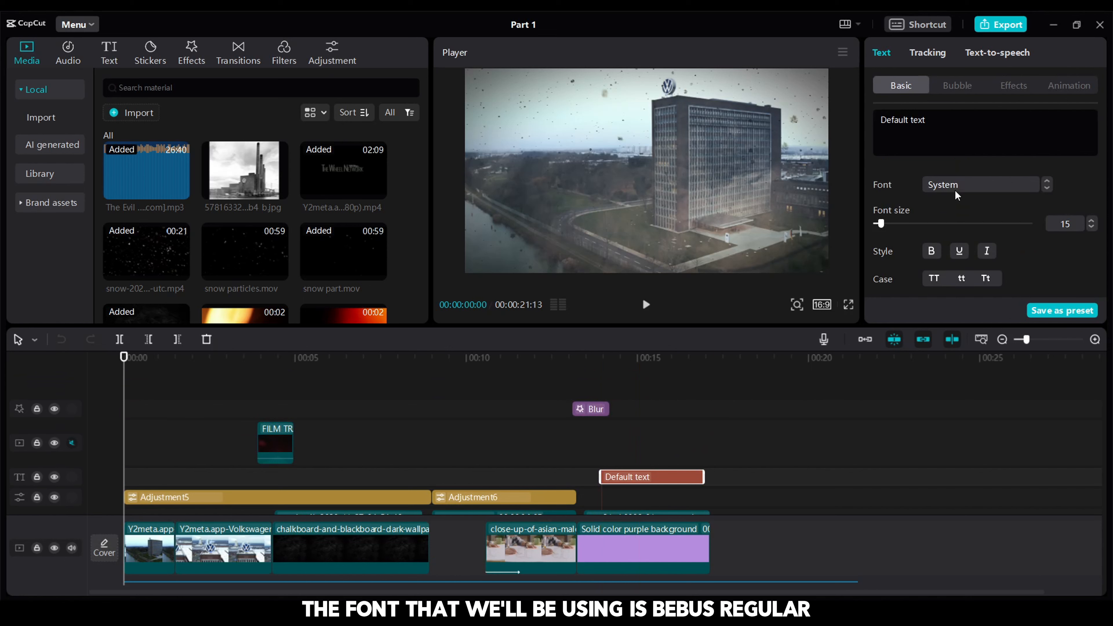
click(956, 190)
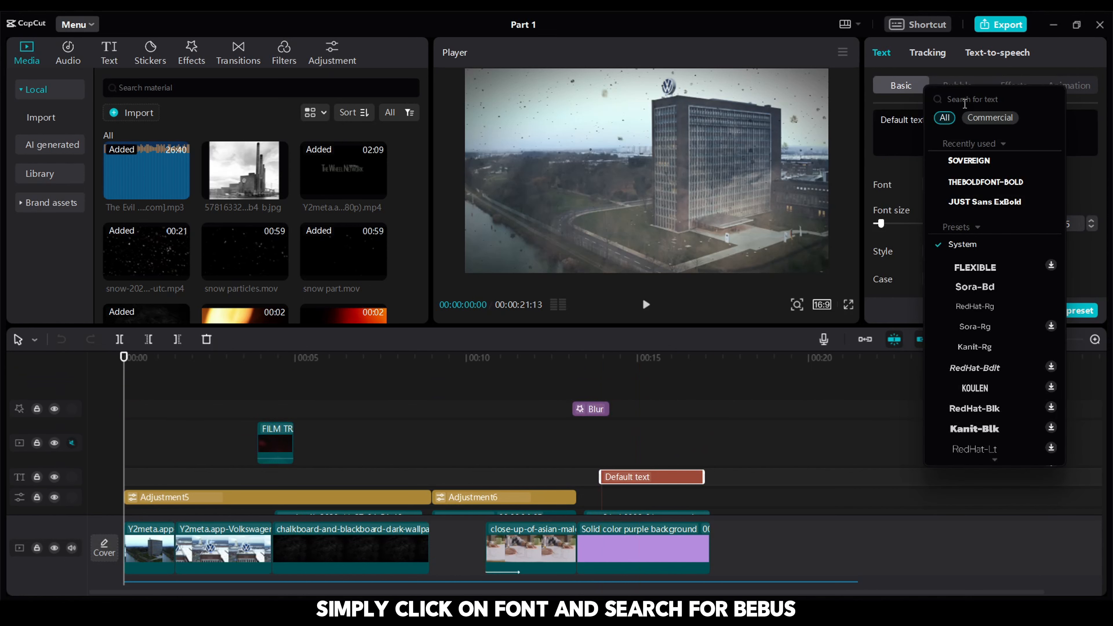
text(beb)
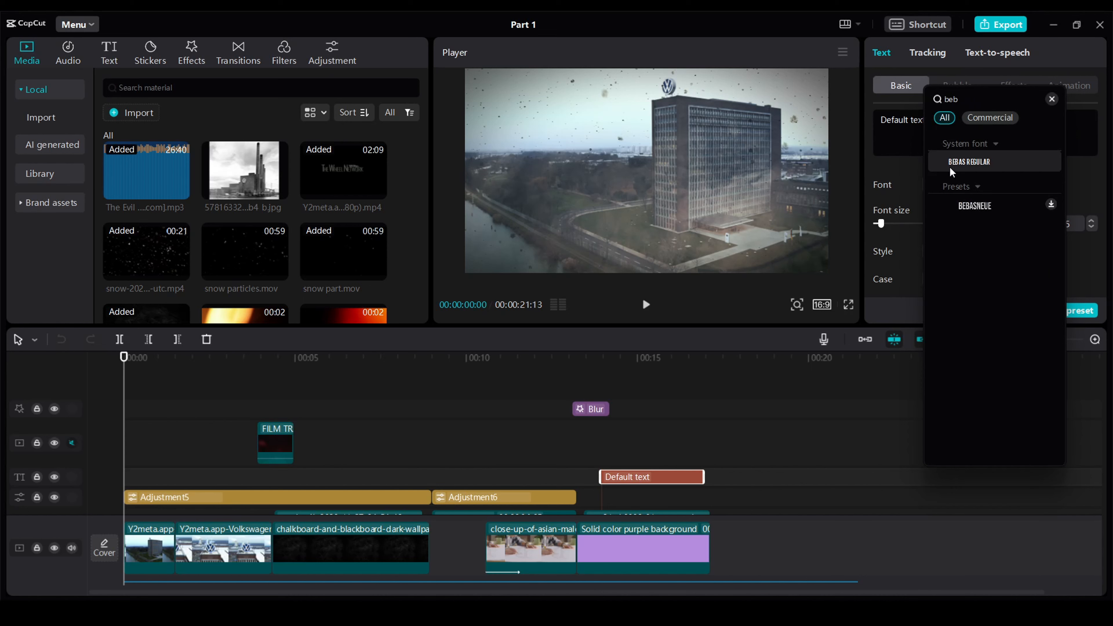
click(949, 166)
Replace the default text with "volkswagen" and switch it to uppercase
drag(931, 123, 891, 123)
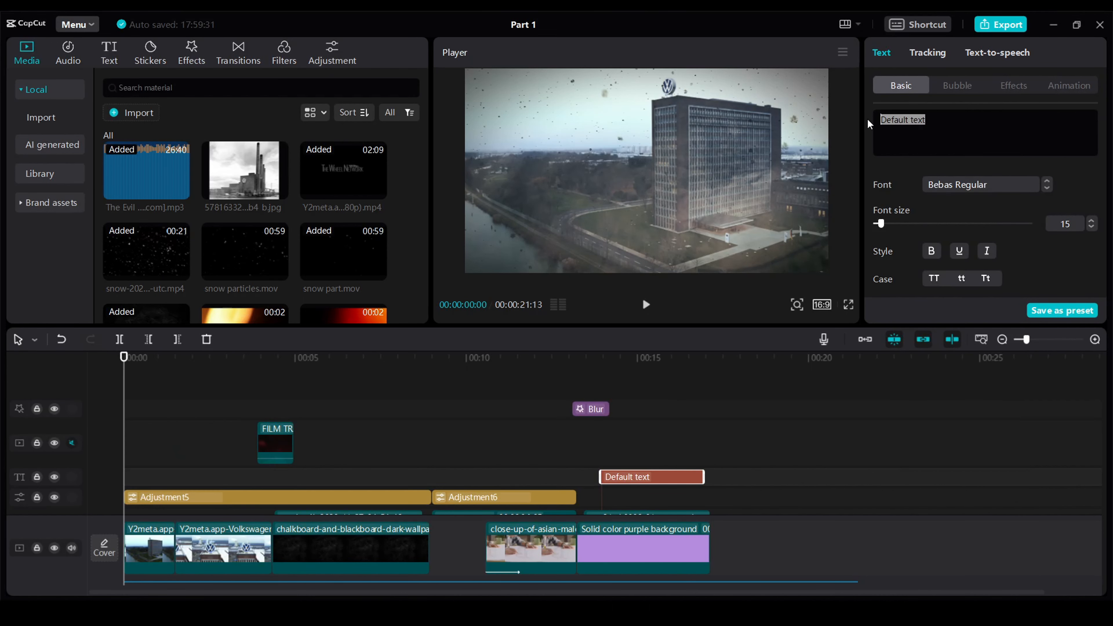
text(volkswagen)
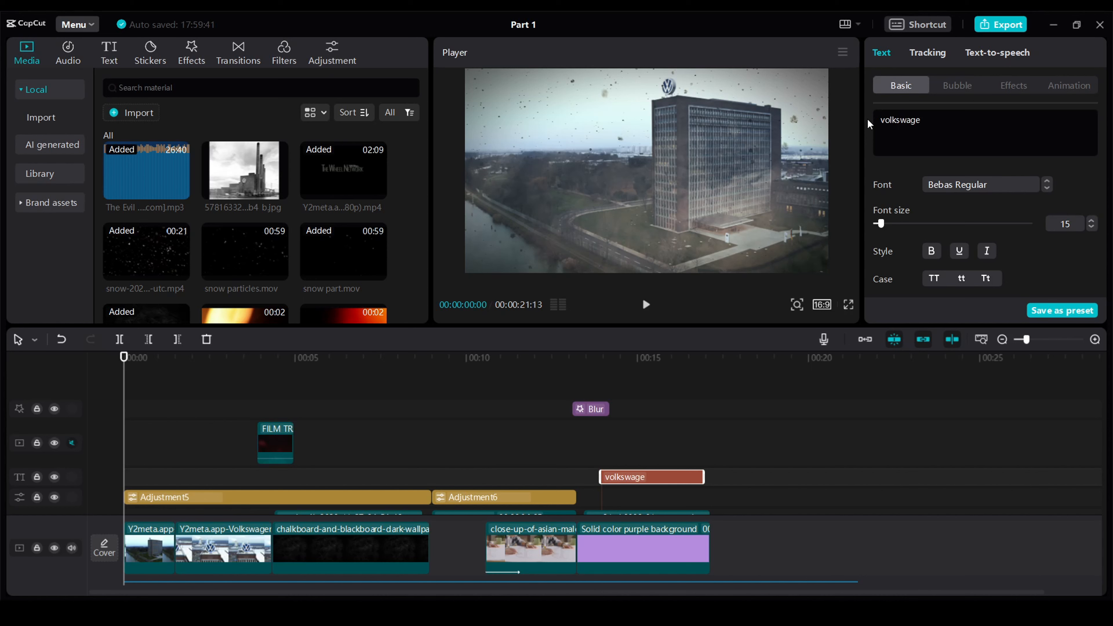
click(933, 278)
Duplicate the VOLKSWAGEN title, change the copy to "beetle", and place it enlarged beneath the original above the Beetle
drag(695, 473, 671, 465)
drag(939, 122, 867, 122)
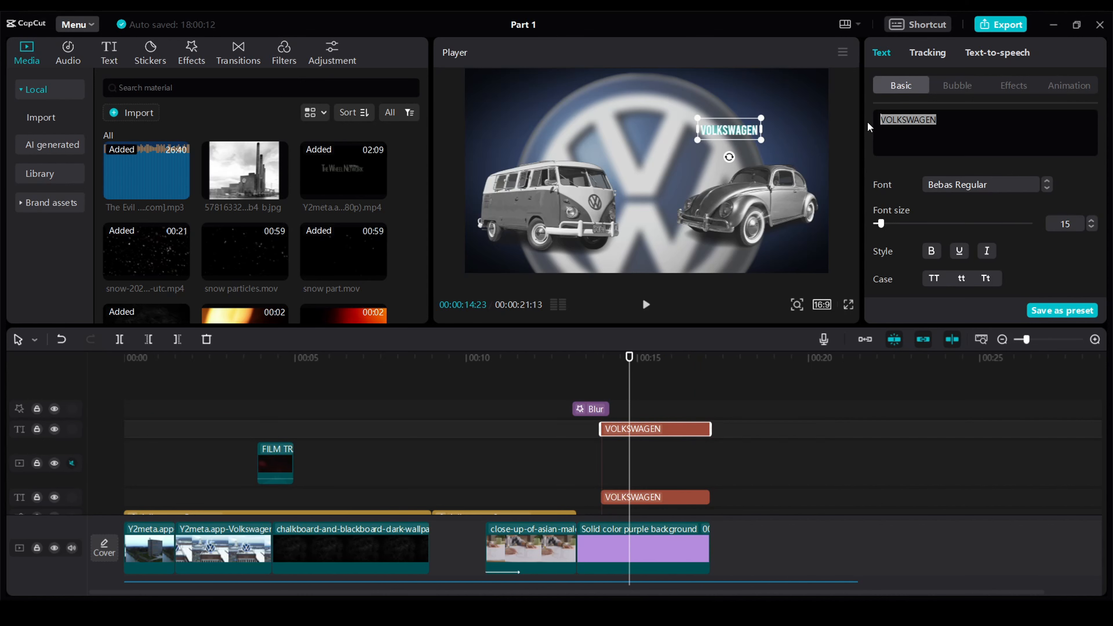
text(beetle)
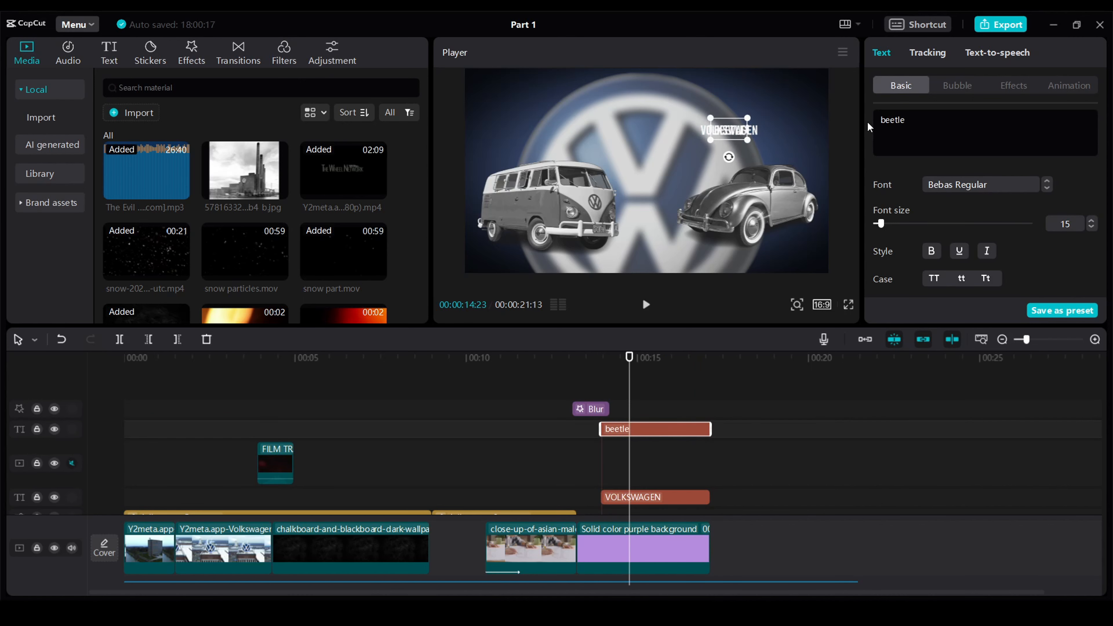
scroll(737, 182, up, 5)
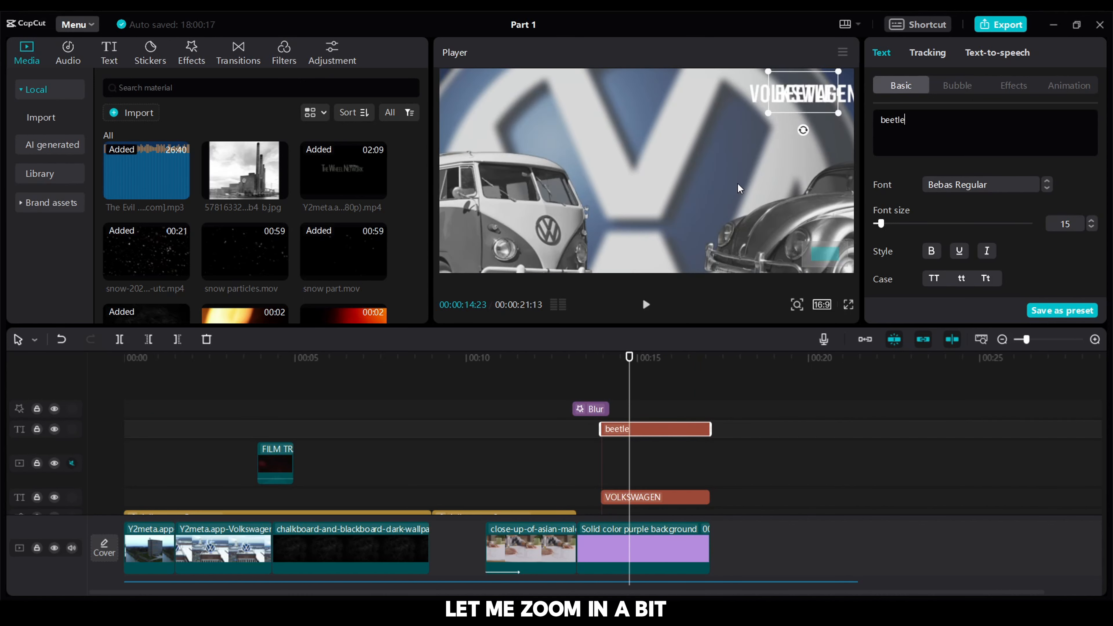
scroll(737, 183, right, 3)
drag(673, 86, 703, 145)
Color the VOLKSWAGEN title above the Beetle light blue
click(640, 495)
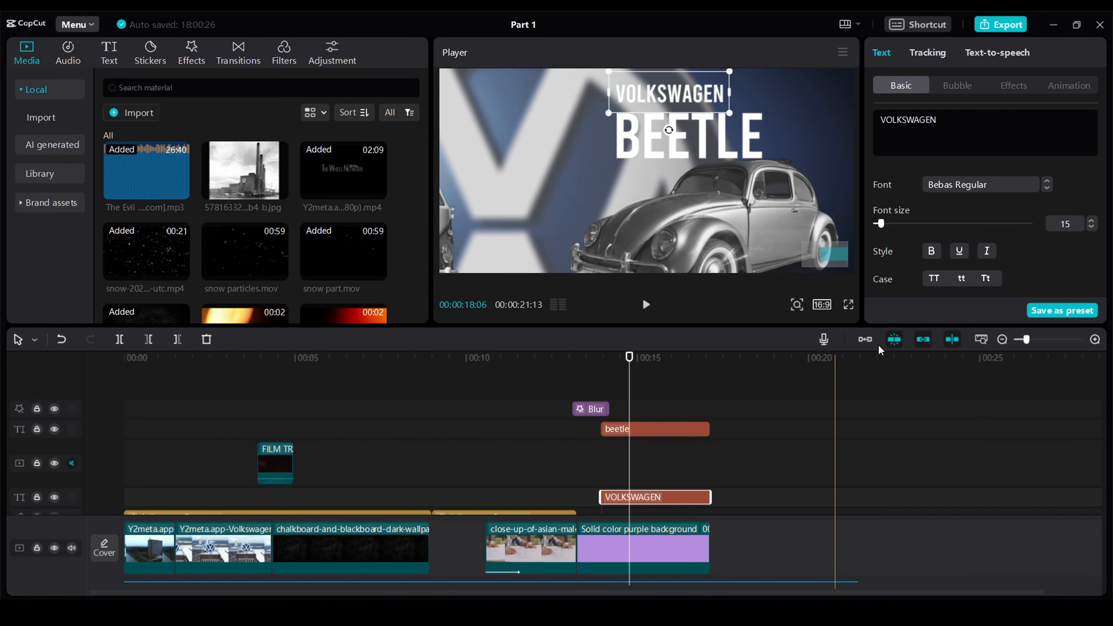
scroll(1007, 232, down, 2)
click(977, 210)
click(946, 466)
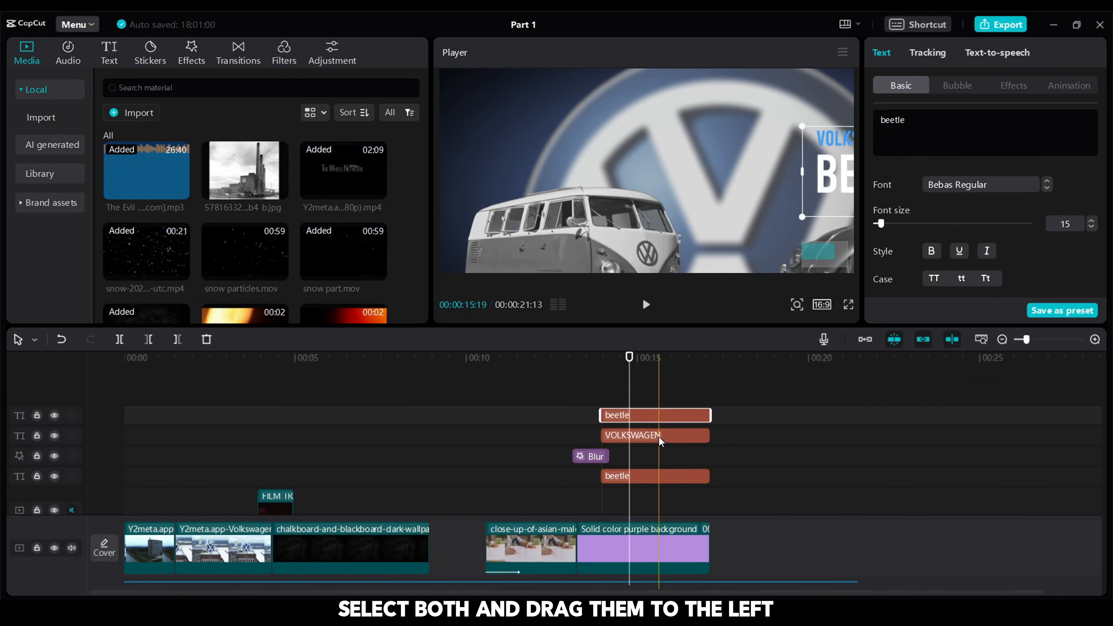
Move the duplicated VOLKSWAGEN and beetle titles above the van and change the beetle copy to "bus"
ctrl+click(659, 436)
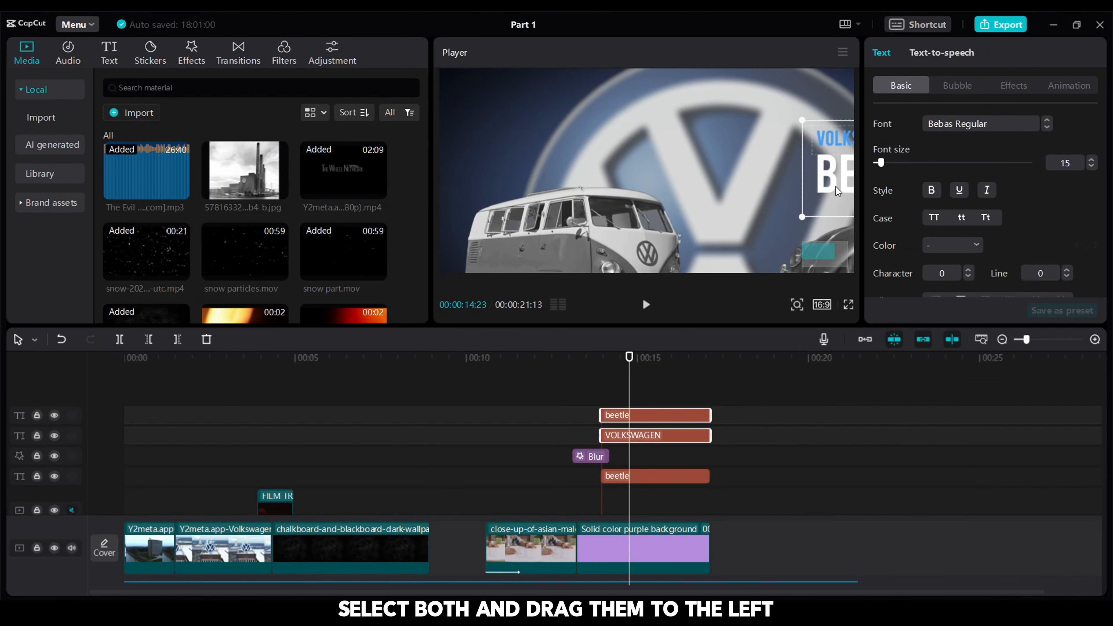
drag(836, 186, 504, 175)
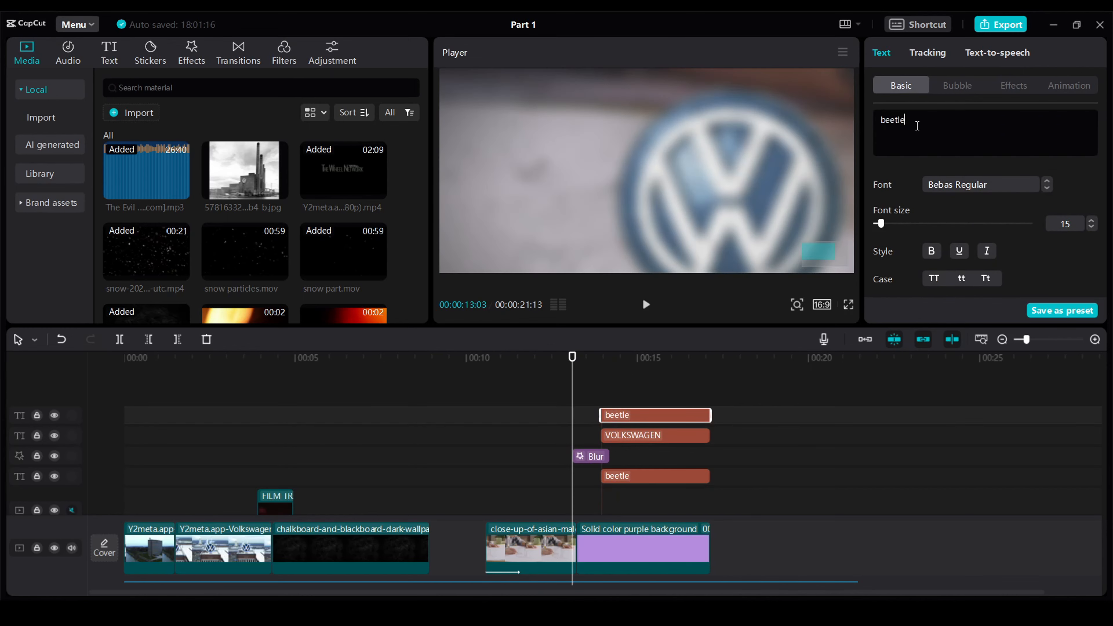
key(ctrl+a)
text(bus)
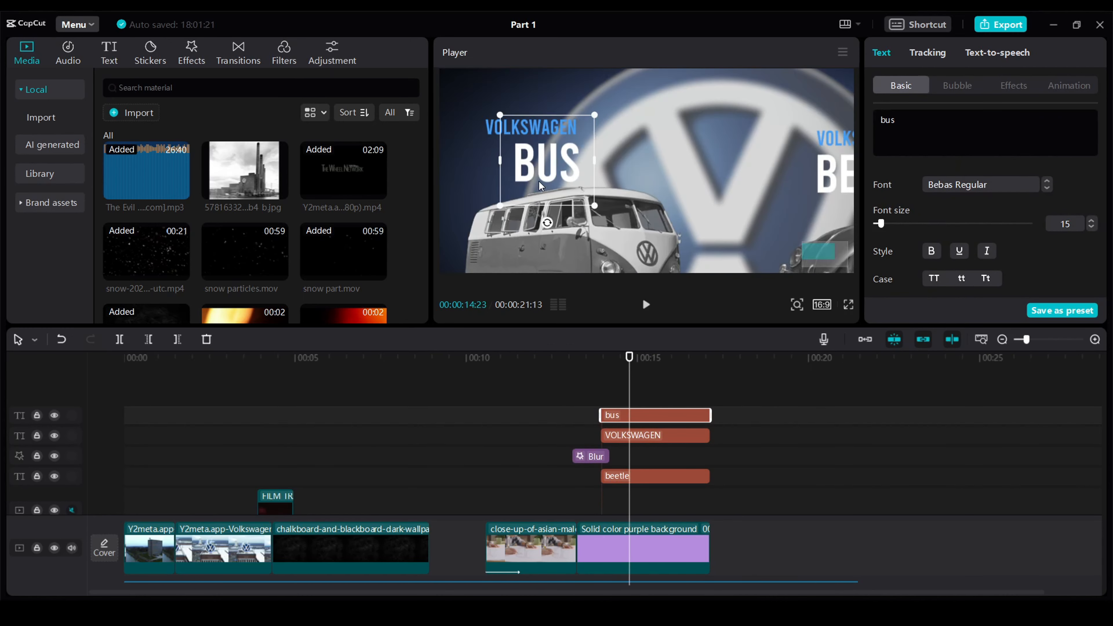
Apply the Throw Out entrance animation to the beetle title and play back the vehicle scene
mouse_move(665, 436)
mouse_down()
mouse_move(688, 435)
mouse_move(668, 436)
mouse_up()
scroll(673, 456, down, 4)
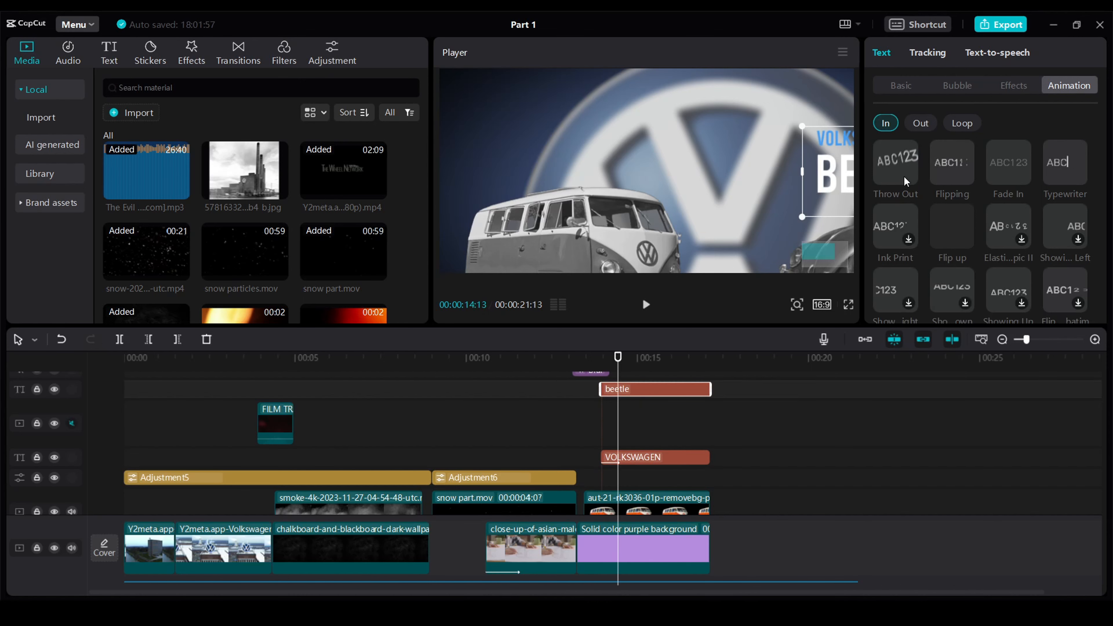
click(892, 170)
scroll(608, 416, up, 1)
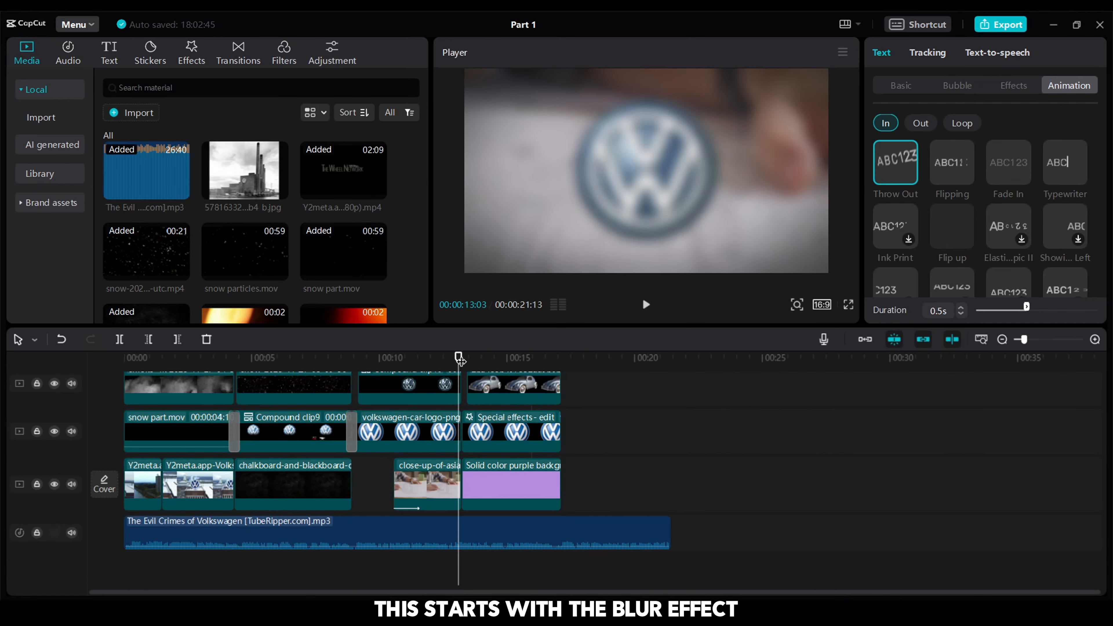
key(space)
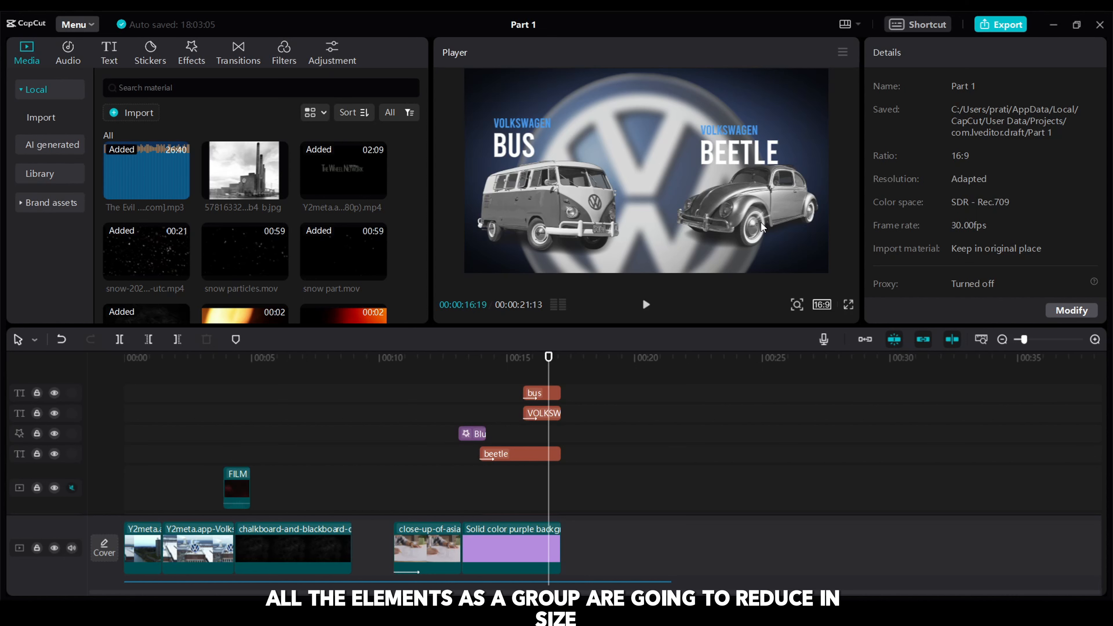
Combine the titles, both vehicle images and the large blurred logo into one compound clip, leaving the purple background separate
click(538, 391)
ctrl+click(539, 413)
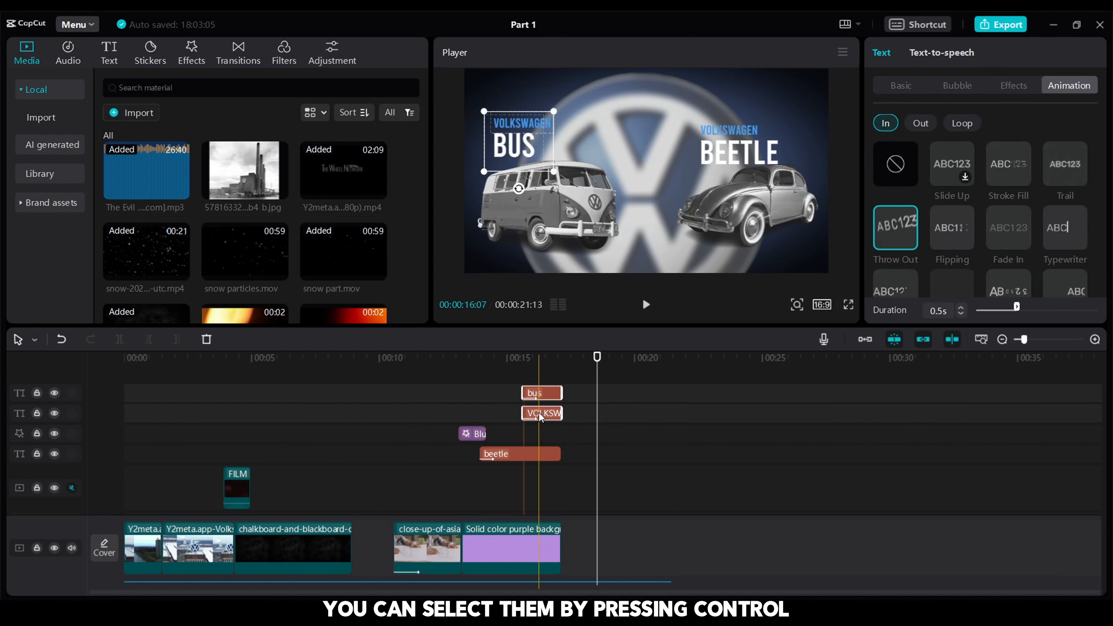
ctrl+click(522, 455)
scroll(521, 454, down, 3)
ctrl+click(519, 453)
ctrl+click(517, 499)
scroll(517, 495, down, 4)
ctrl+click(518, 468)
scroll(518, 484, down, 1)
ctrl+click(520, 487)
scroll(495, 470, down, 1)
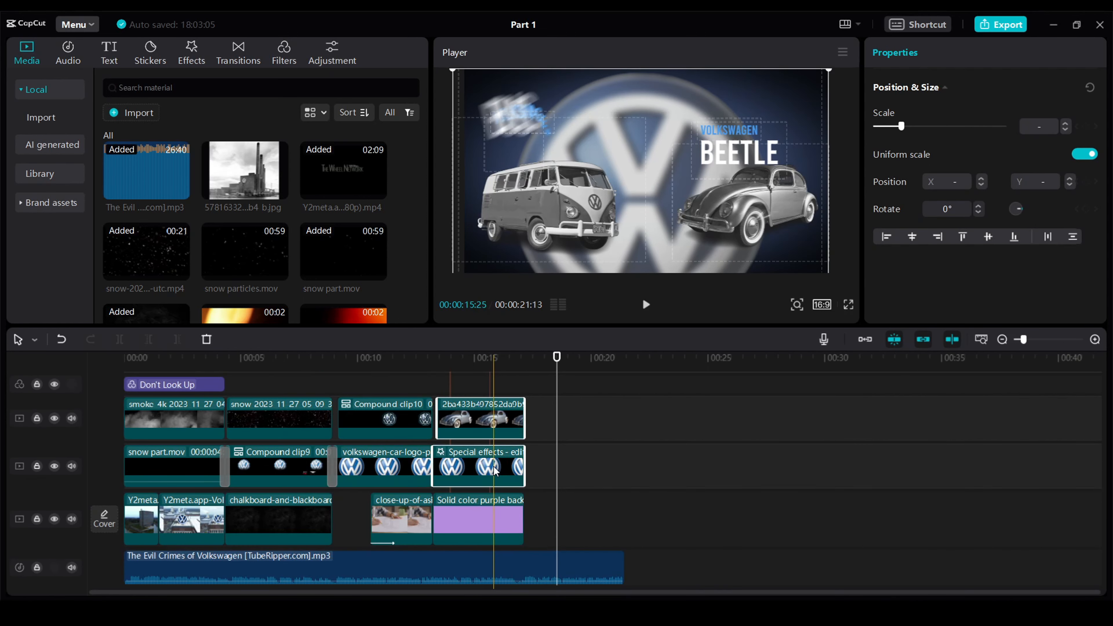
right_click(495, 472)
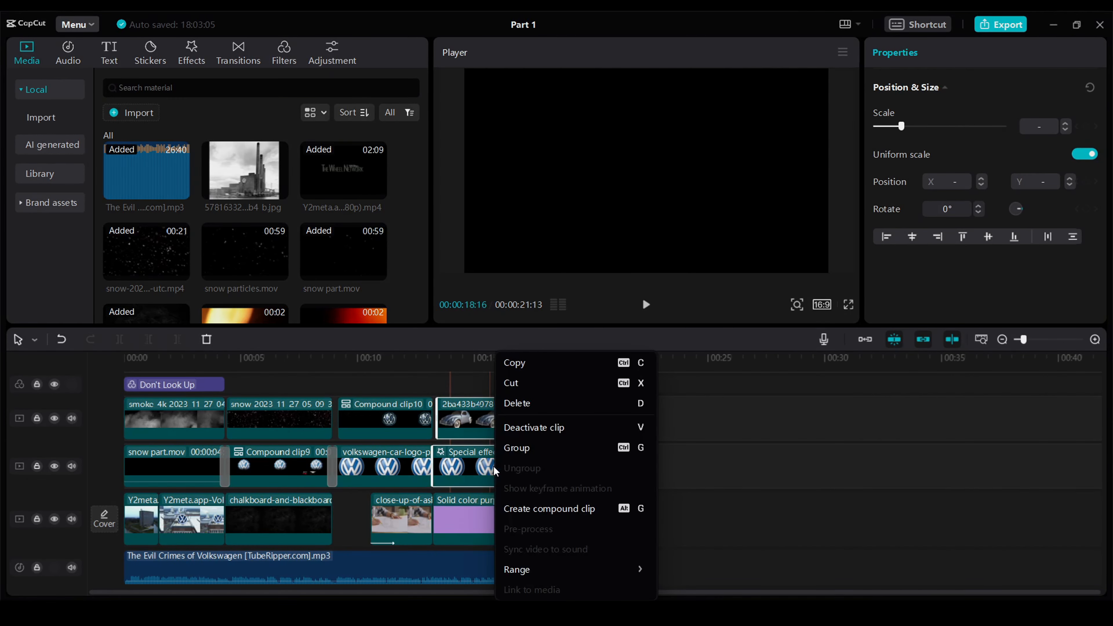
click(526, 508)
Enlarge the vehicle compound clip to 109% and keyframe its position and size at the clip's start
click(435, 385)
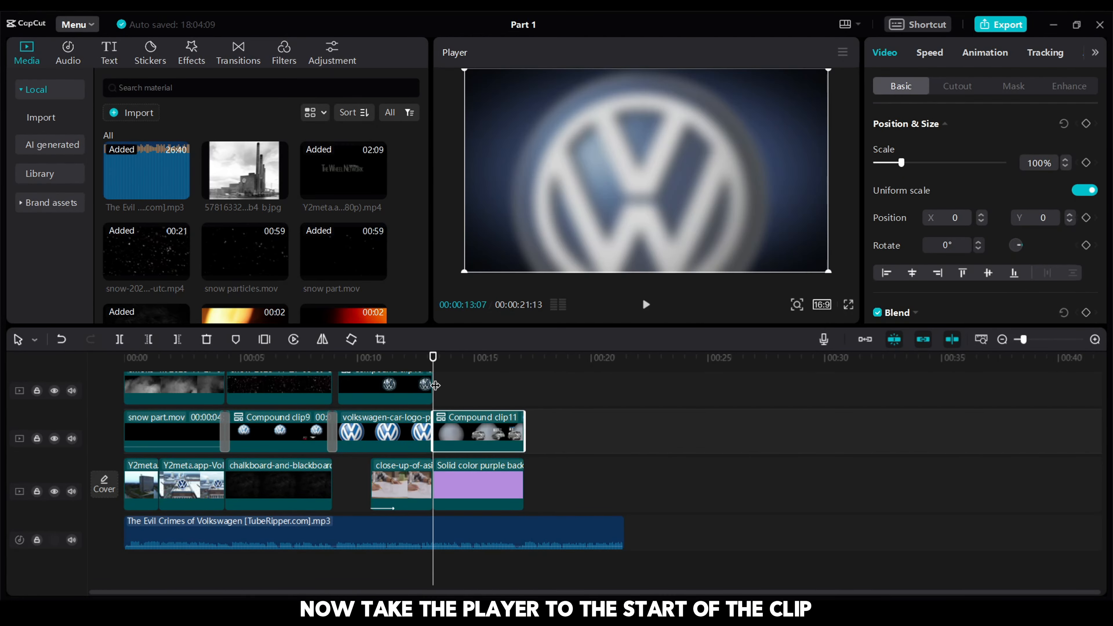
drag(828, 270, 843, 296)
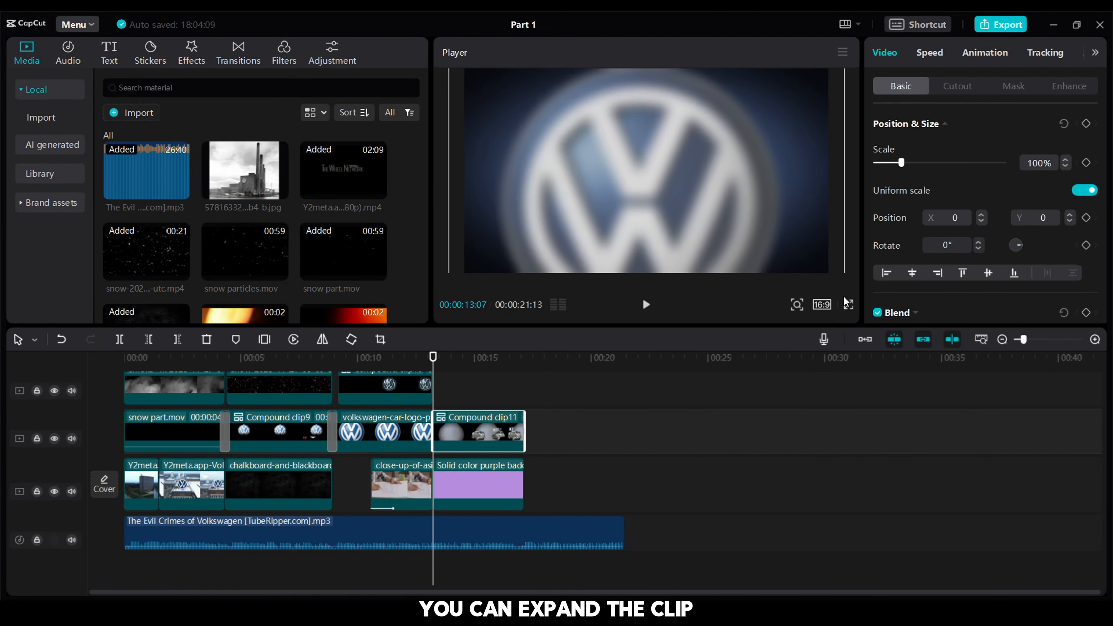
click(1086, 124)
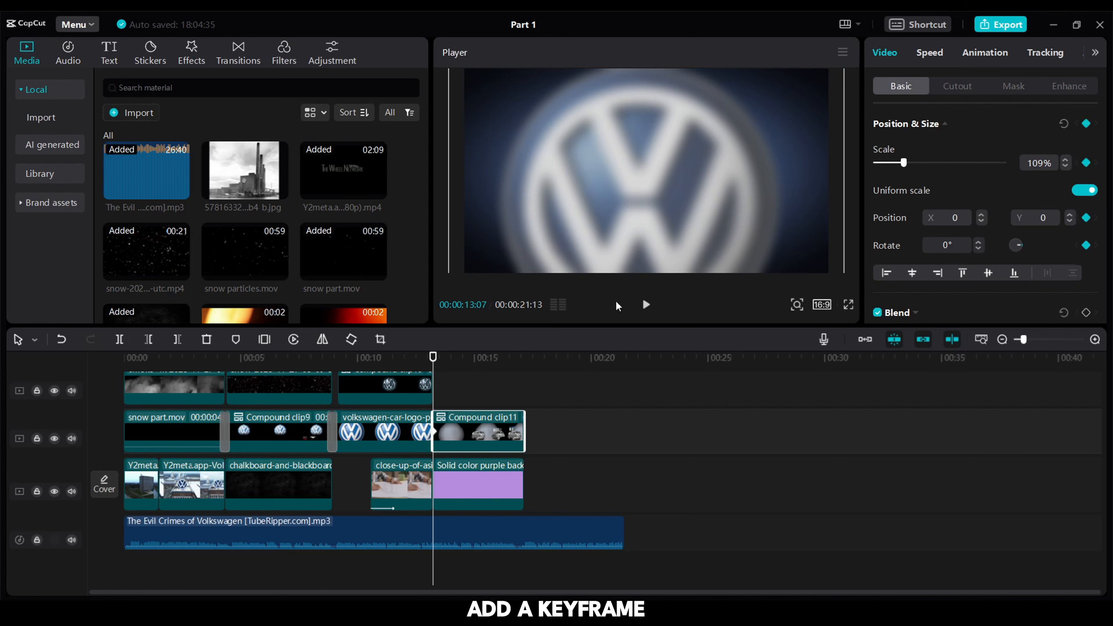
Keyframe the vehicle compound clip at its end with a smaller scale and slight clockwise tilt, moving that keyframe to the clip's edge
drag(504, 357, 528, 356)
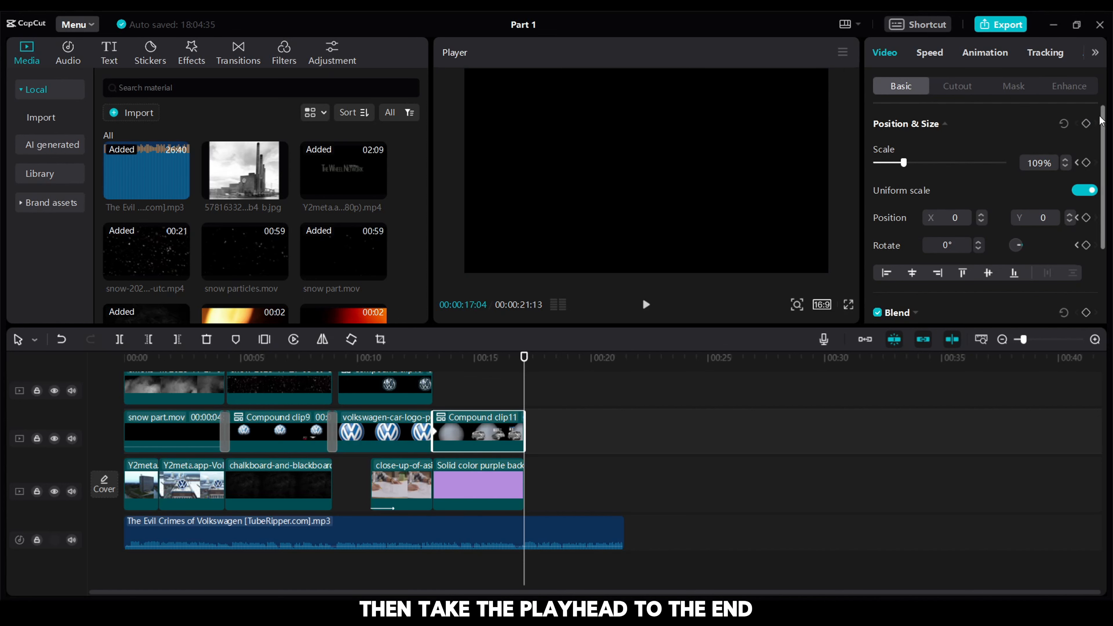
click(1085, 124)
drag(903, 162, 901, 167)
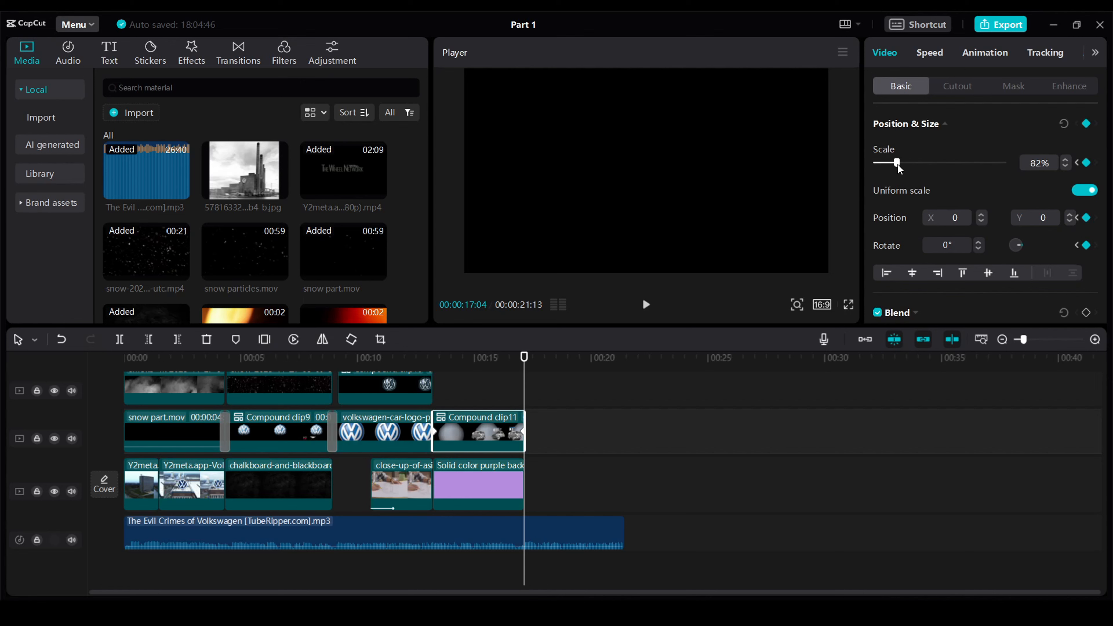
drag(518, 376, 455, 363)
key(space)
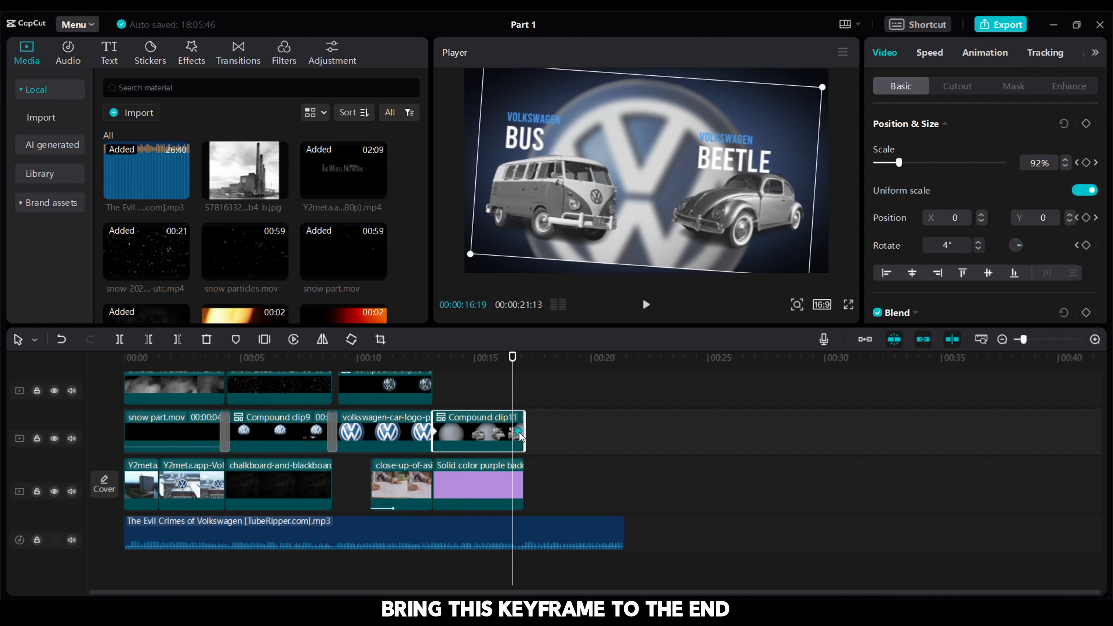
drag(516, 434, 518, 435)
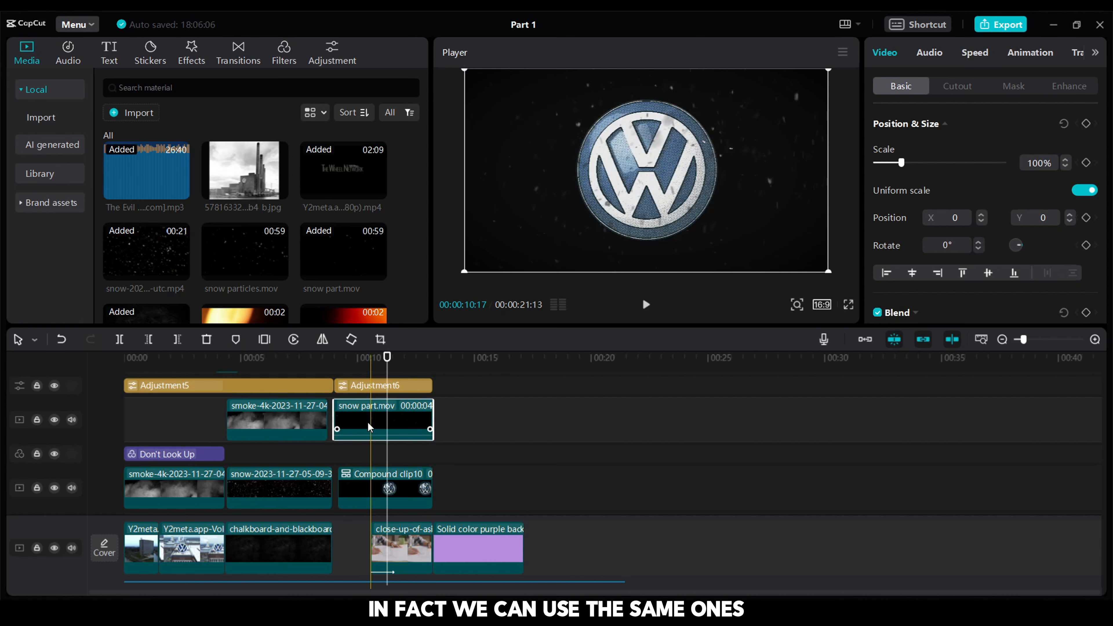
Copy the snow part.mov overlay above the vehicle scene and raise the midpoint of its Brightness (Luma) curve
drag(368, 424, 471, 491)
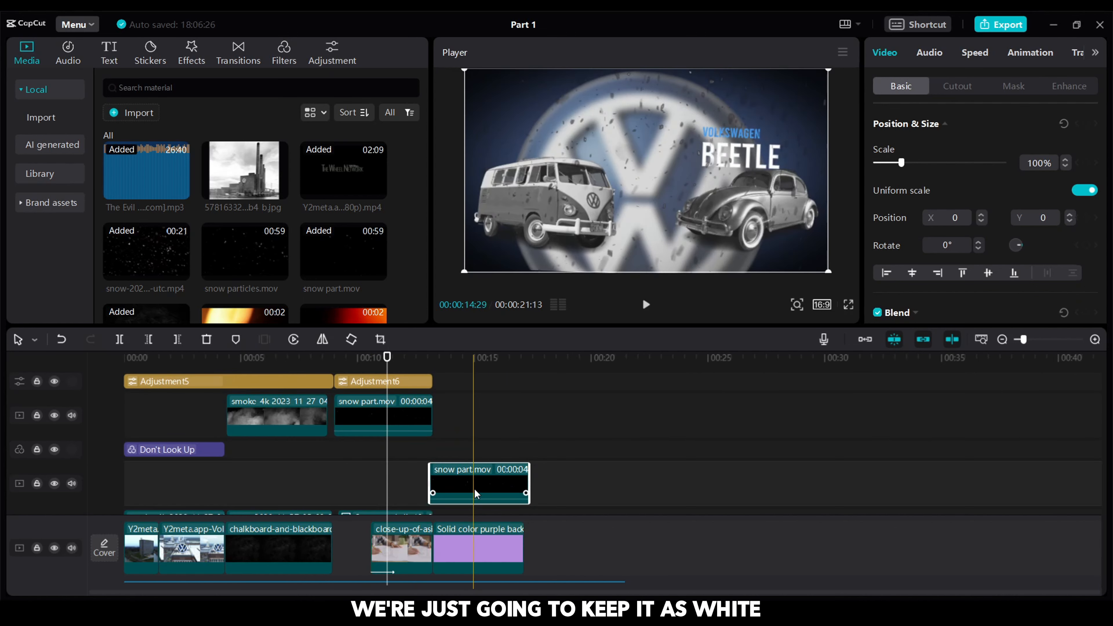
click(1096, 53)
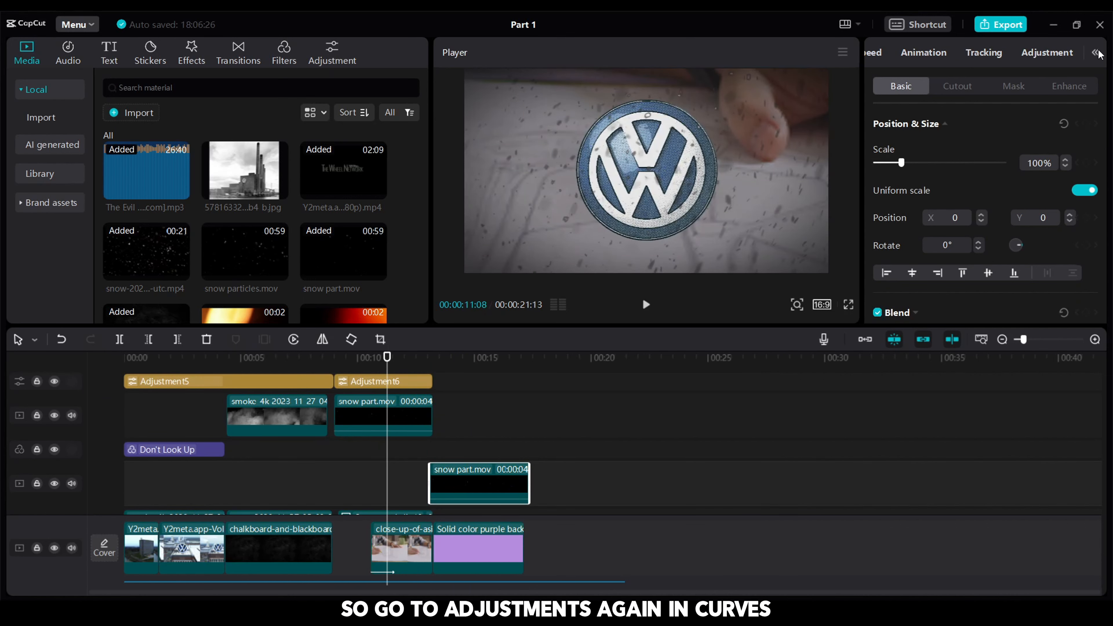
click(1066, 55)
click(1060, 86)
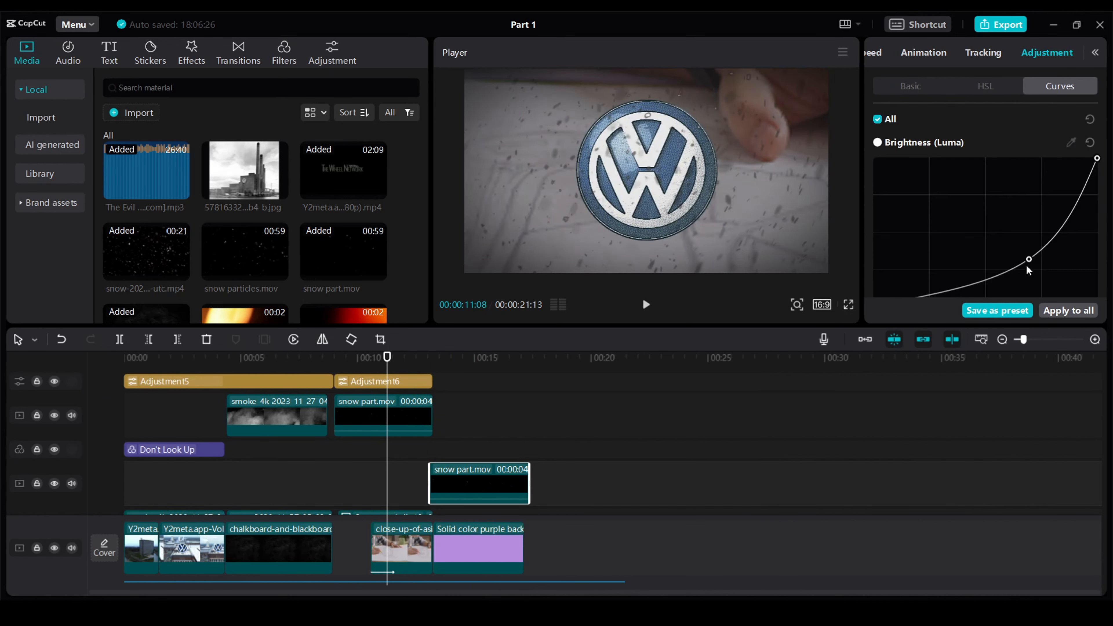
drag(1029, 257, 992, 239)
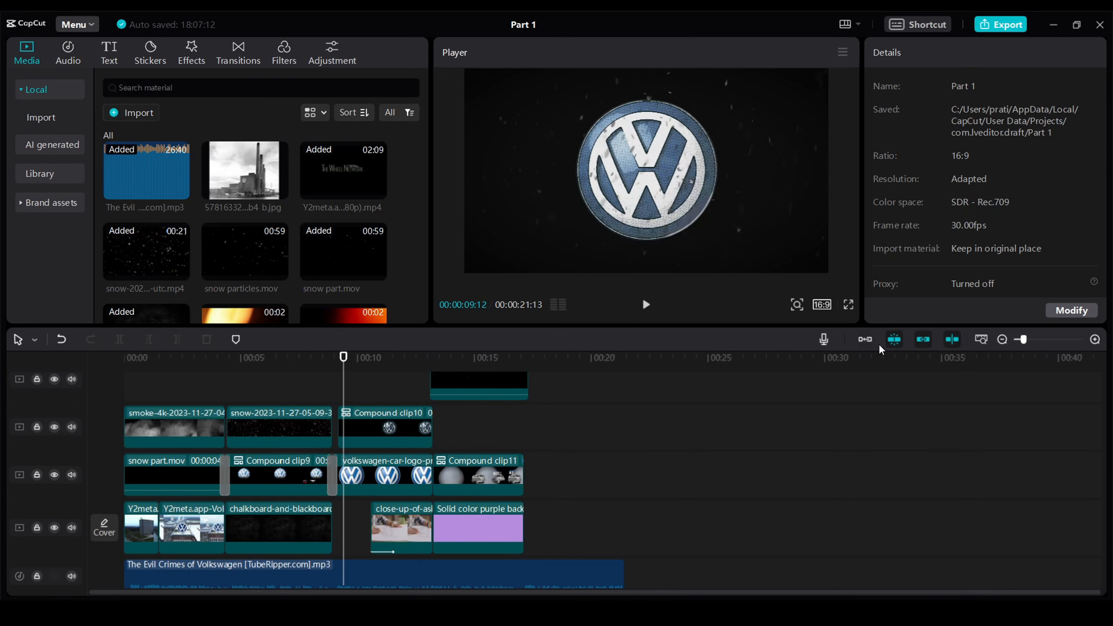
Play back the logo reveal and the vehicle scene in full screen
click(849, 305)
key(space)
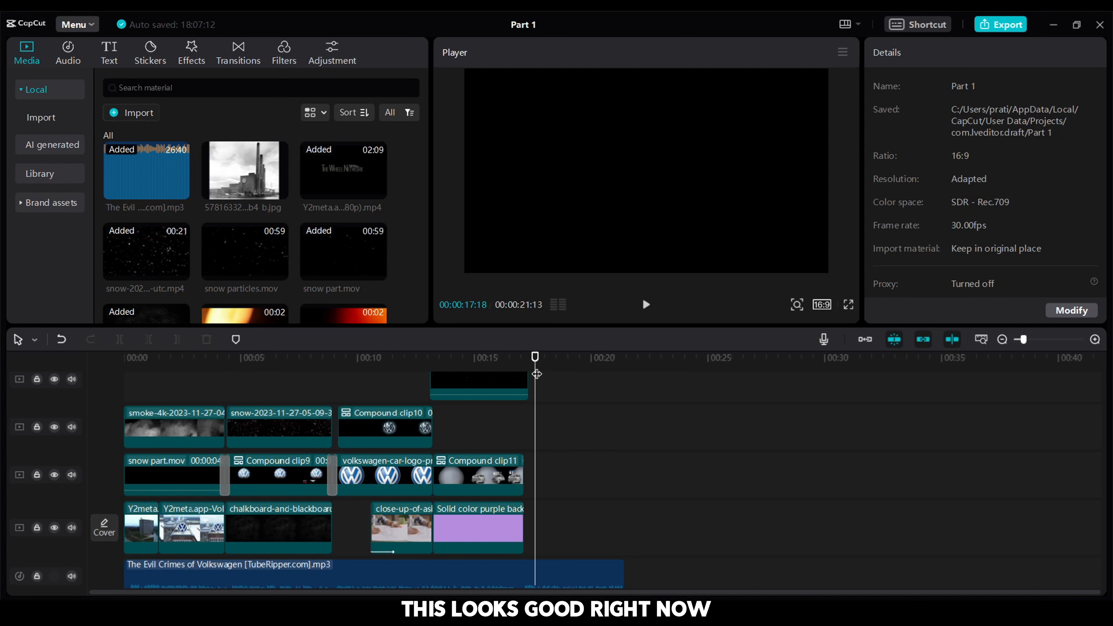
Place the white shadow wall image after the purple background and copy the Adjustment6 layer above it
click(529, 385)
drag(524, 387, 527, 373)
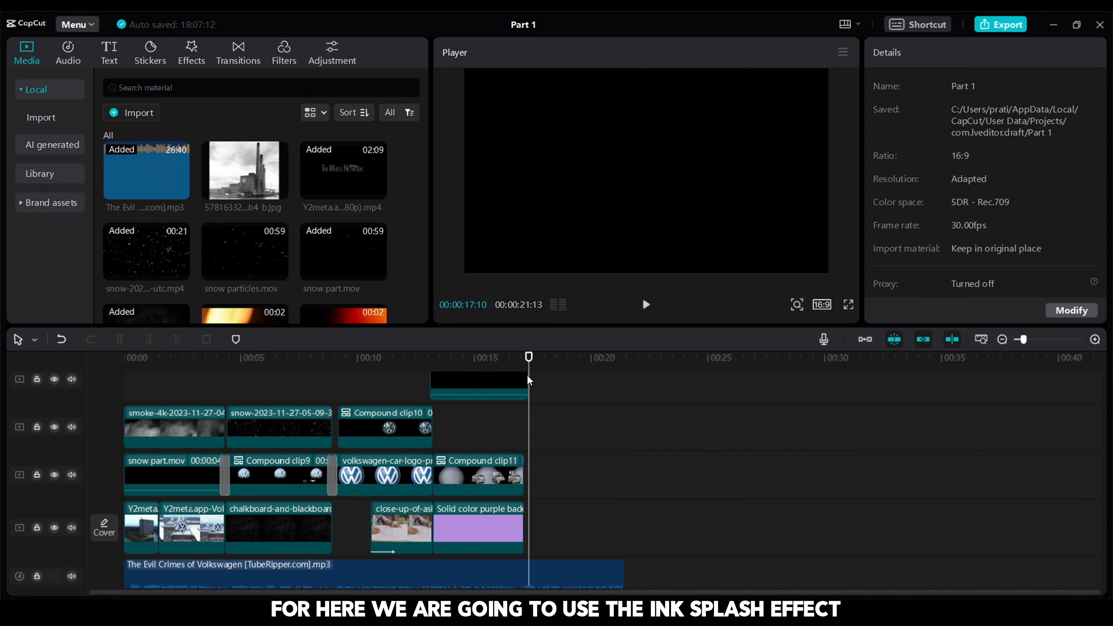
drag(146, 272, 583, 526)
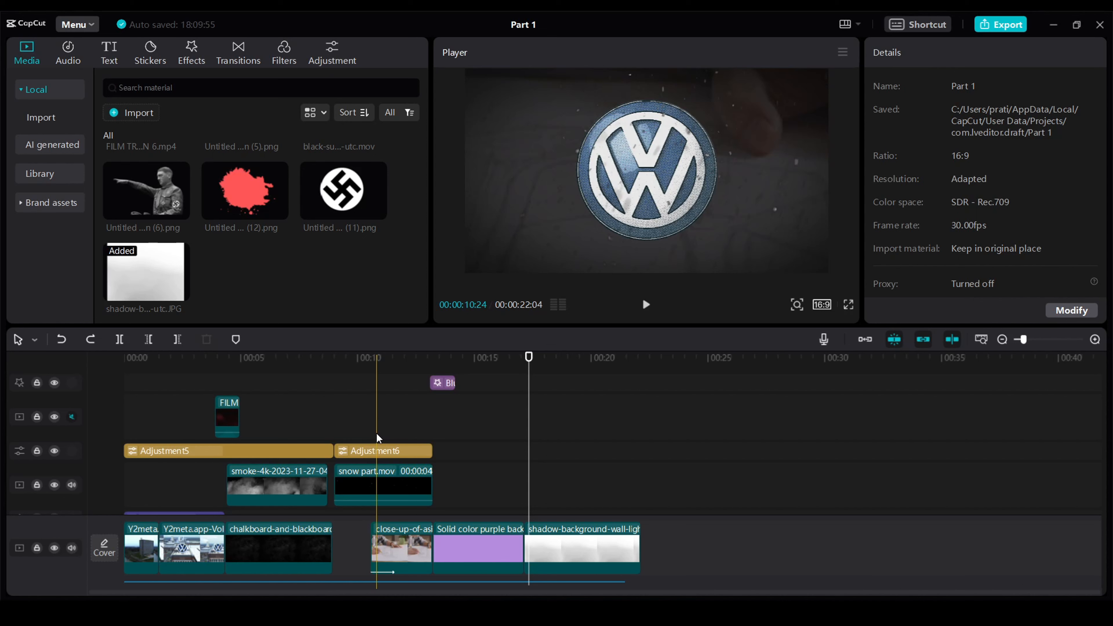
click(374, 449)
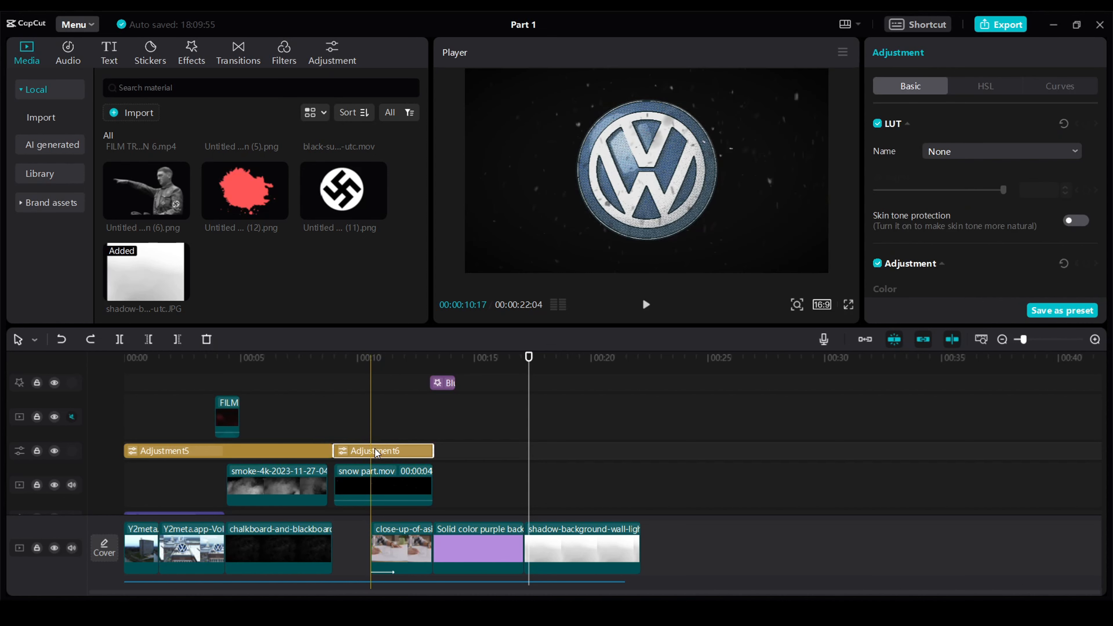
drag(374, 450, 583, 454)
Place the Volkswagen logo over the white wall at 86% scale and fade out its lower part with a horizontal mask feathered to 43
click(289, 243)
scroll(296, 251, up, 3)
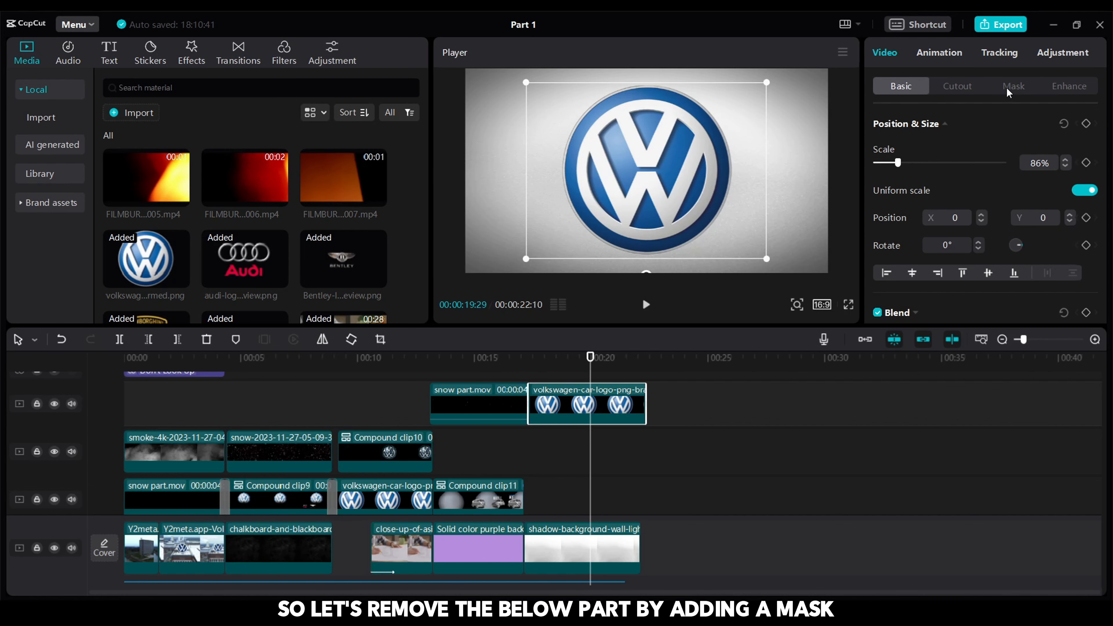
click(1007, 87)
click(930, 179)
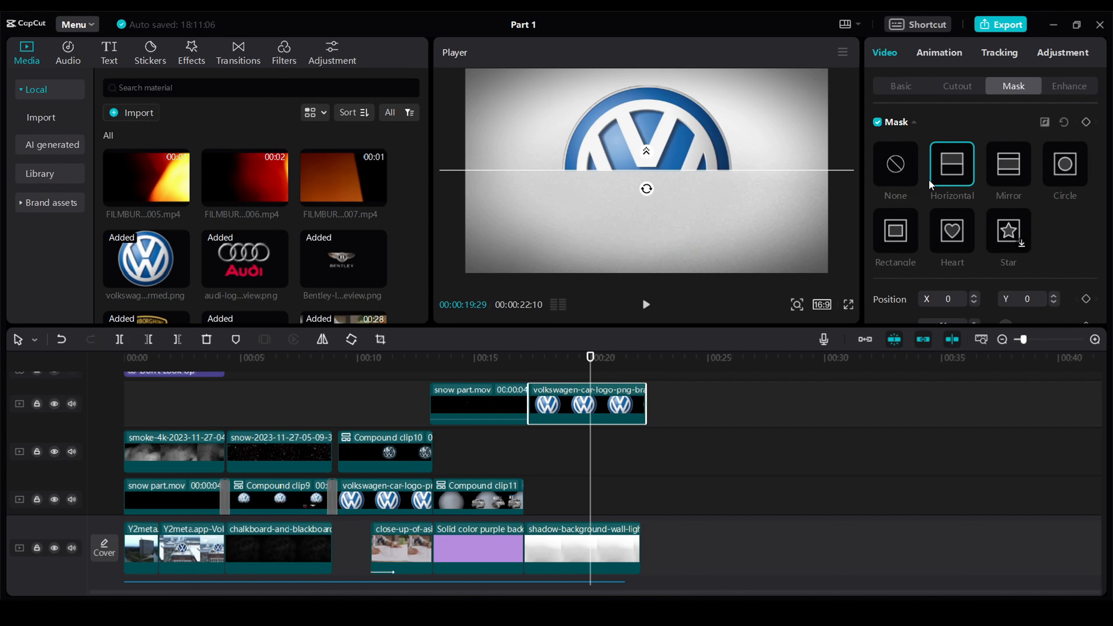
drag(680, 182, 686, 189)
scroll(910, 247, down, 3)
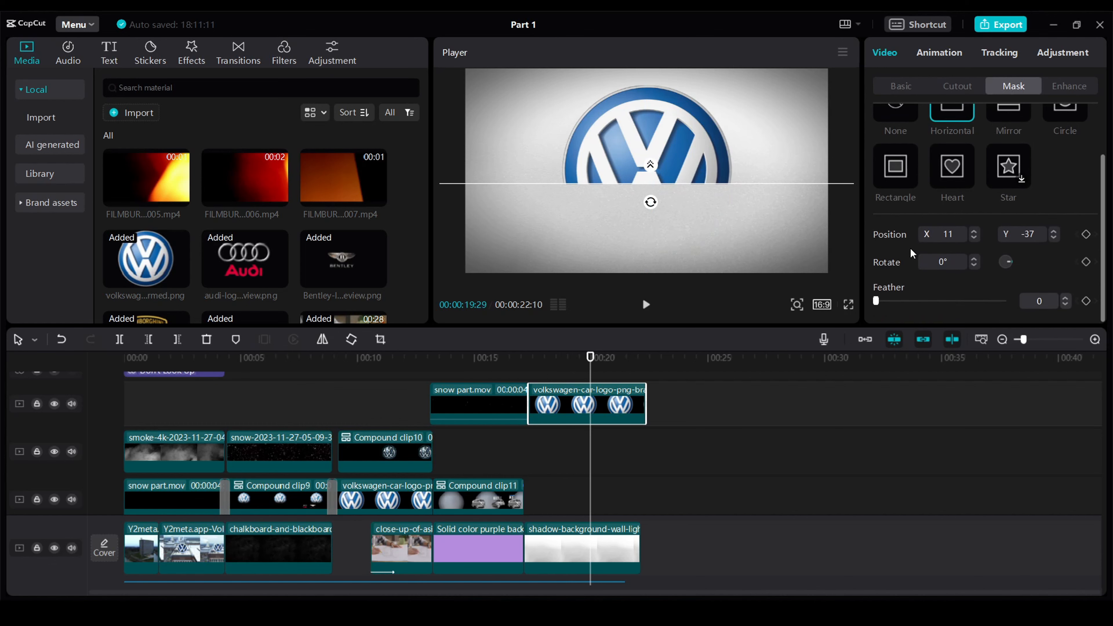
drag(876, 303, 929, 307)
drag(674, 183, 677, 166)
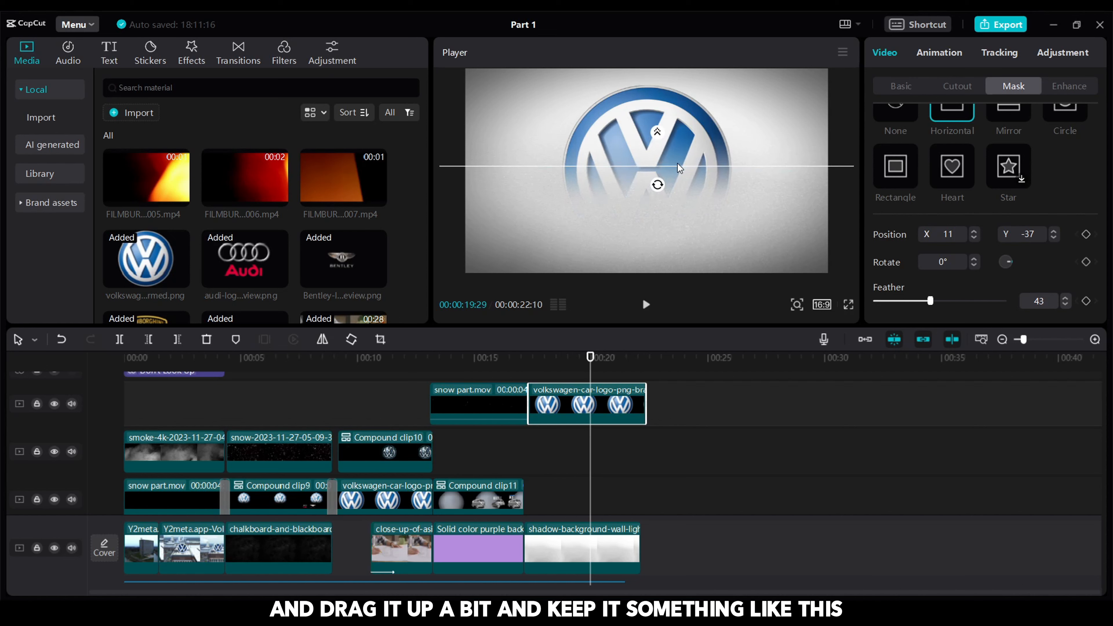
scroll(967, 196, up, 2)
Cool the masked Volkswagen logo by setting its color temperature to -40
click(1063, 52)
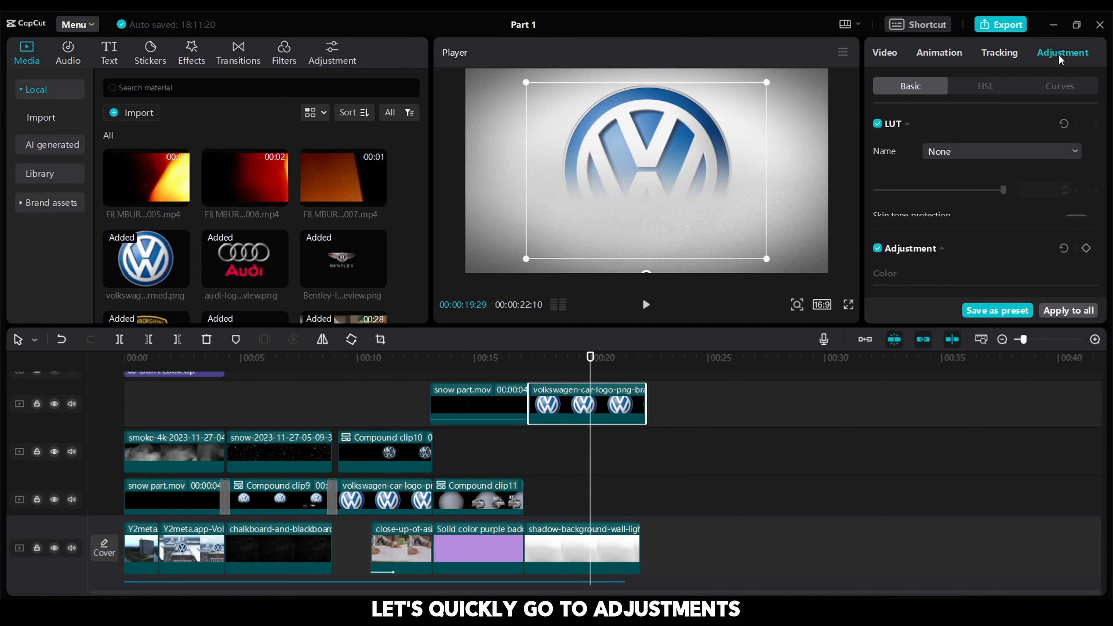
scroll(976, 209, down, 3)
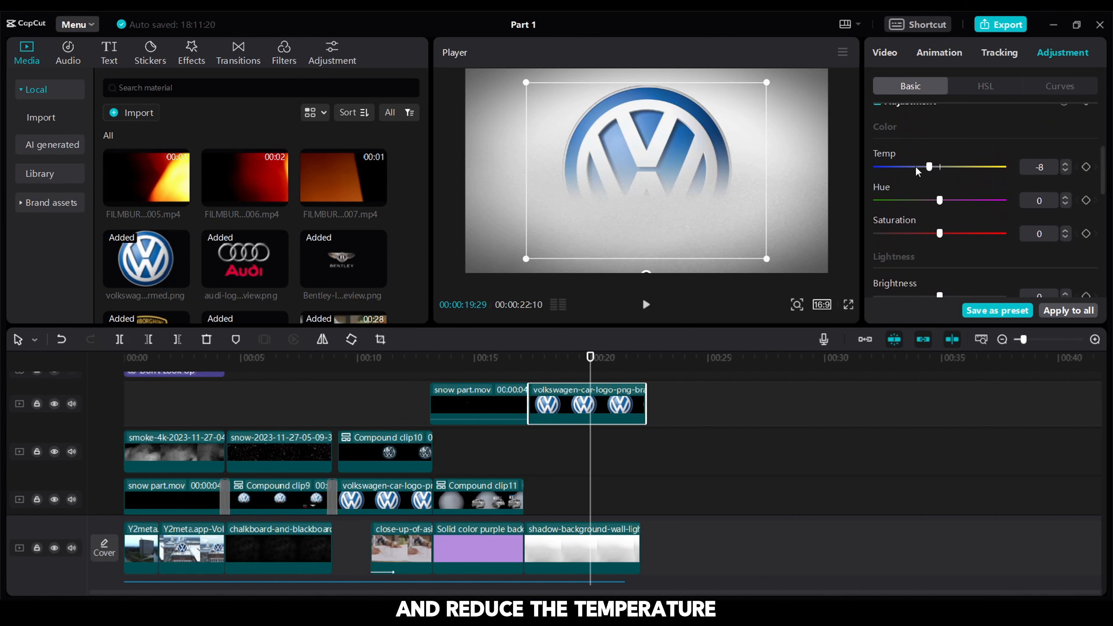
drag(874, 167, 886, 168)
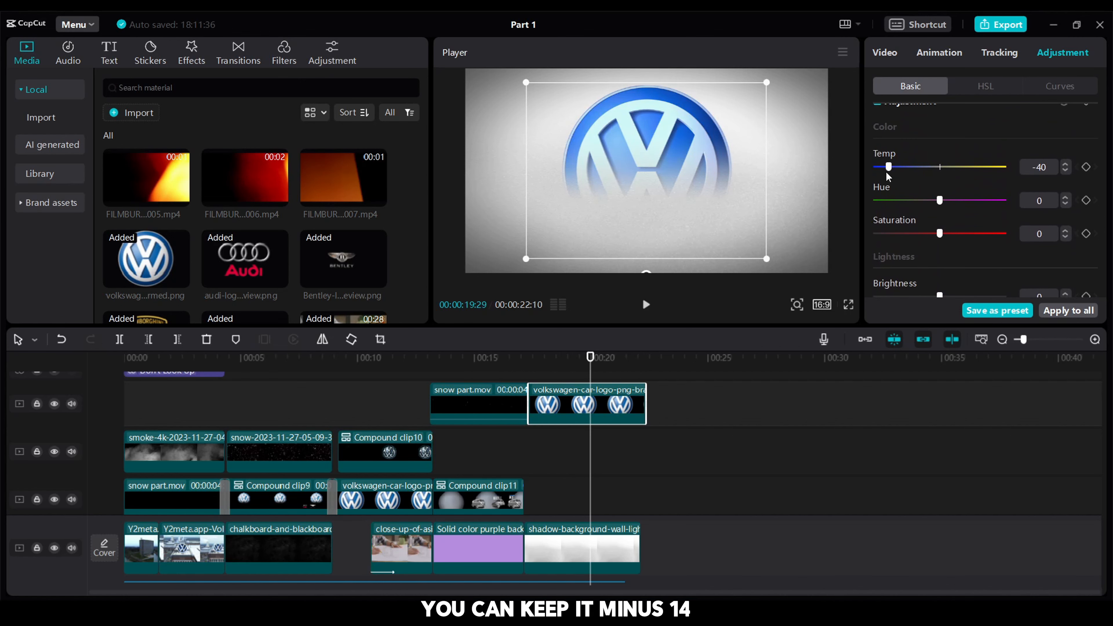
scroll(322, 234, down, 2)
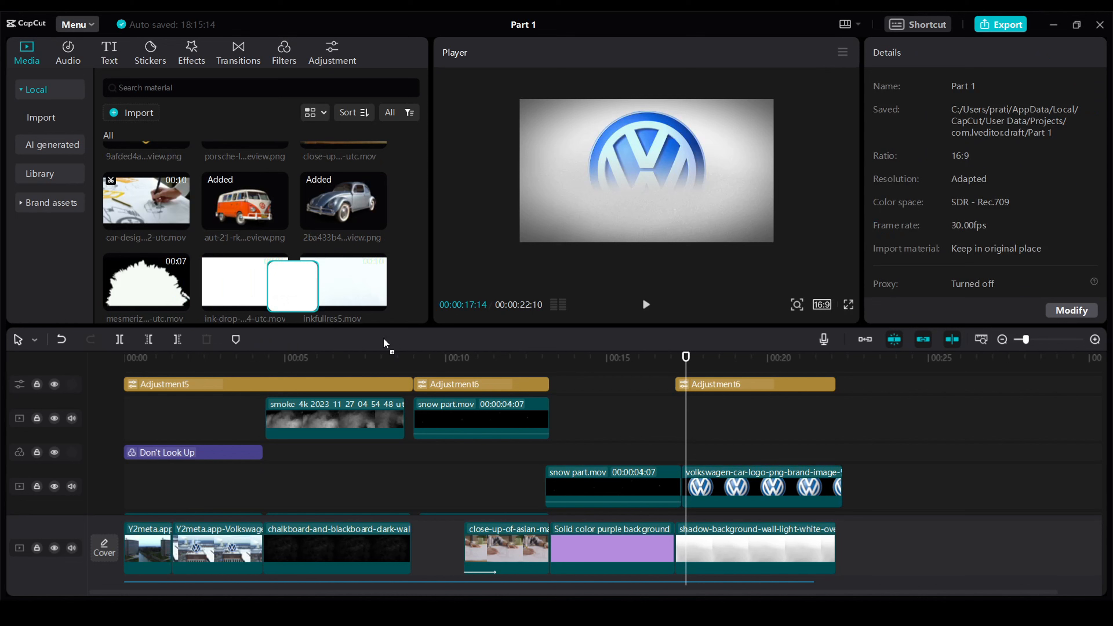
Place the ink drop clip above the start of the masked logo and trim both the ink and logo clips shorter
mouse_move(384, 343)
mouse_down()
mouse_move(563, 419)
mouse_move(723, 417)
mouse_up()
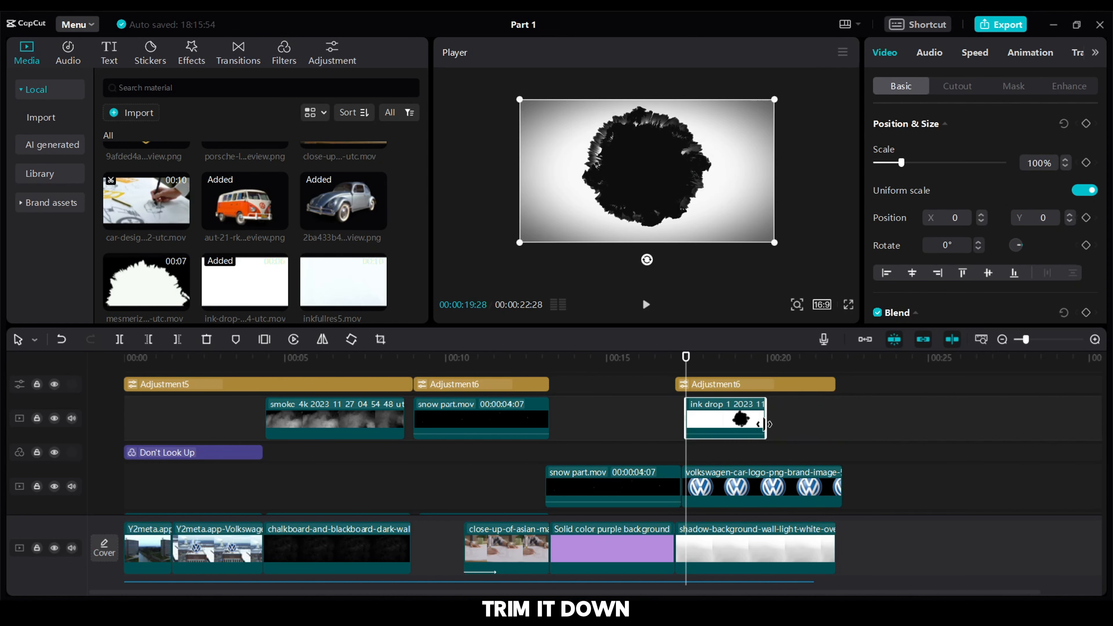
click(772, 497)
drag(840, 484, 776, 484)
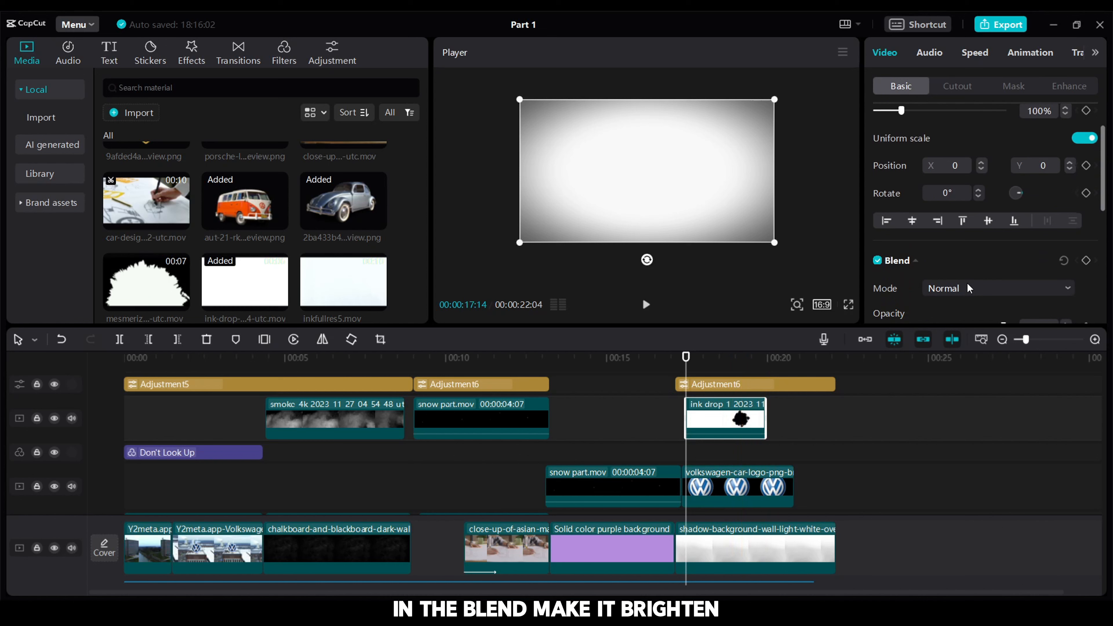
Set the ink drop clip's blend mode to Brighten and scrub through the logo reveal
click(967, 289)
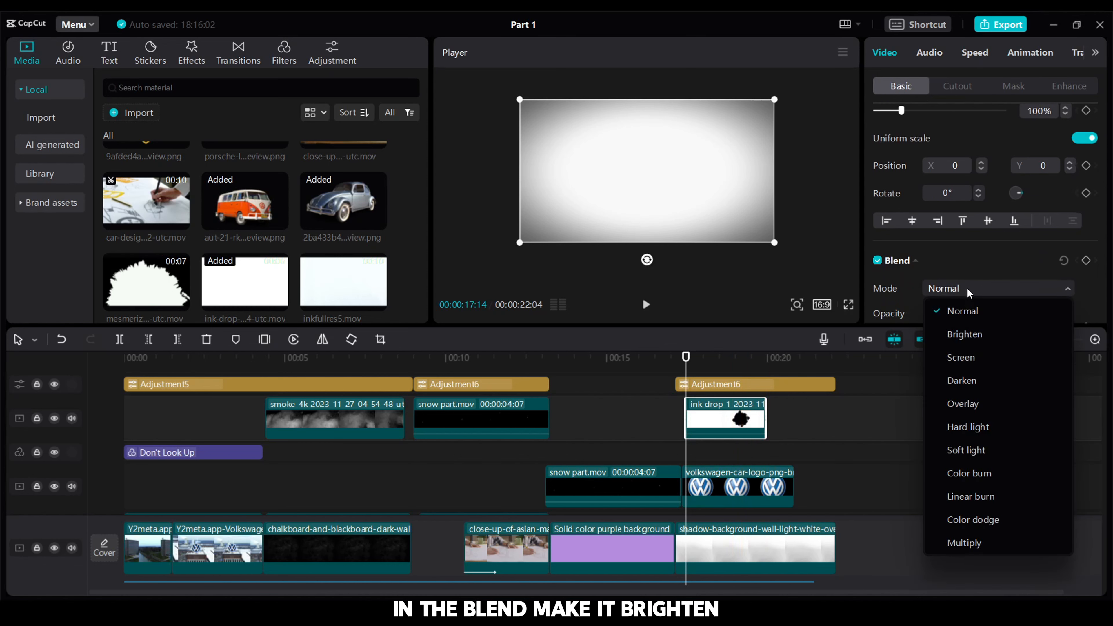
click(970, 331)
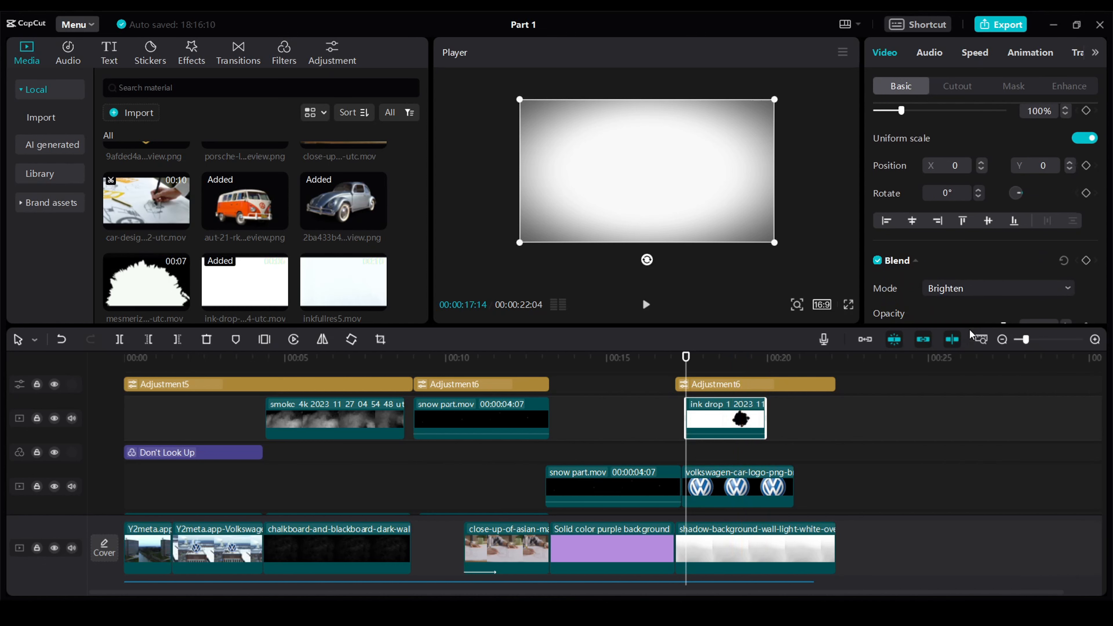
drag(686, 358, 729, 366)
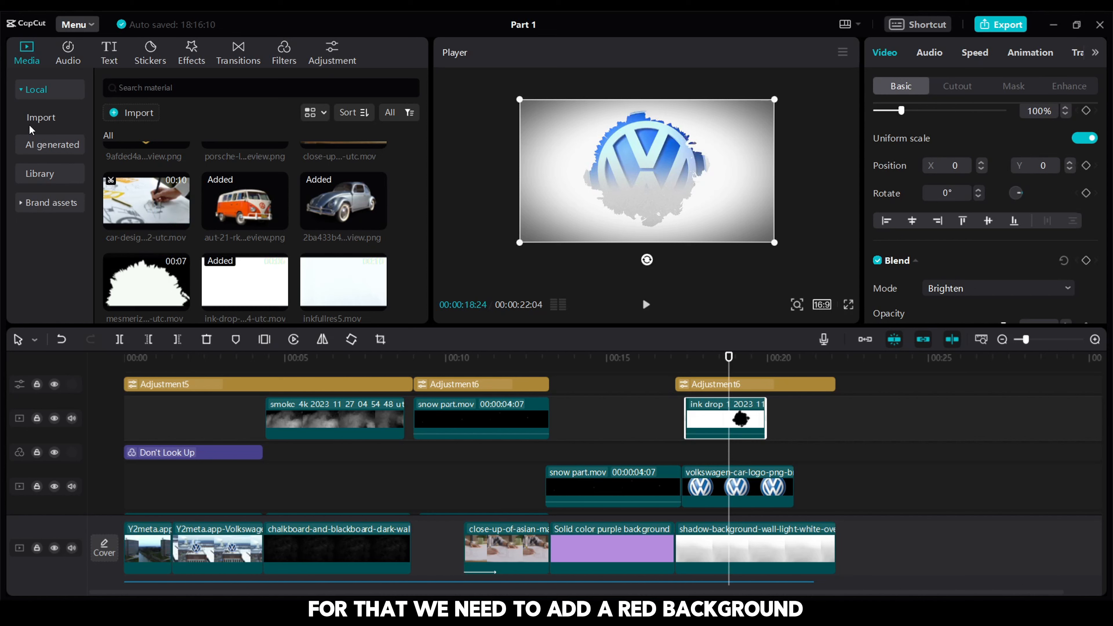
Add the solid red background from the stock library on a track directly below the ink drop clip
click(30, 172)
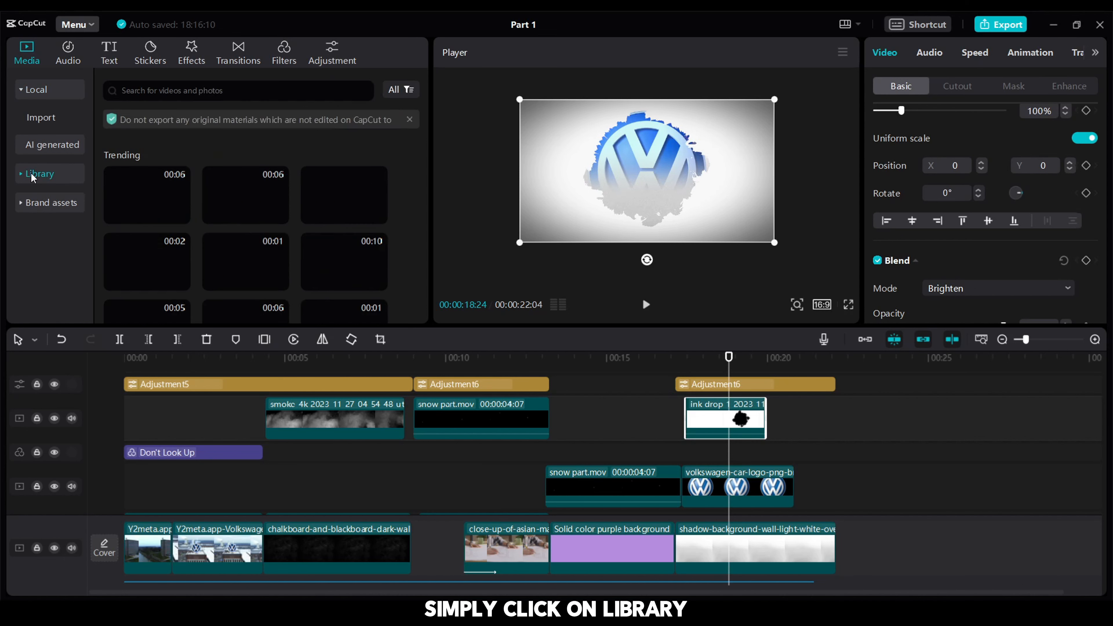
click(52, 253)
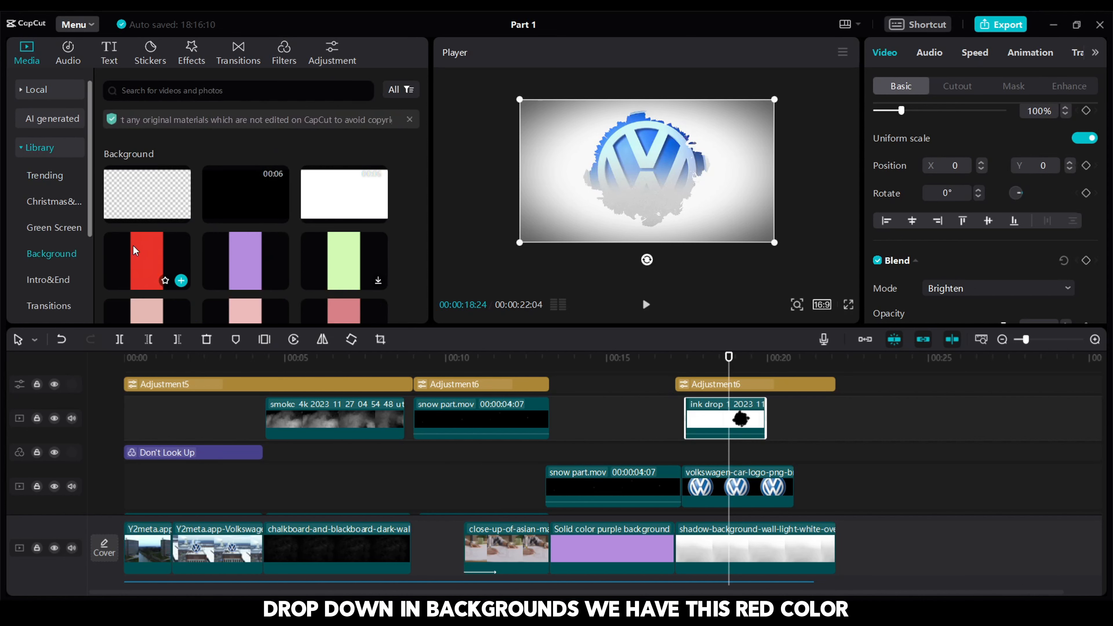
mouse_move(145, 262)
mouse_down()
mouse_move(683, 446)
mouse_move(683, 458)
mouse_up()
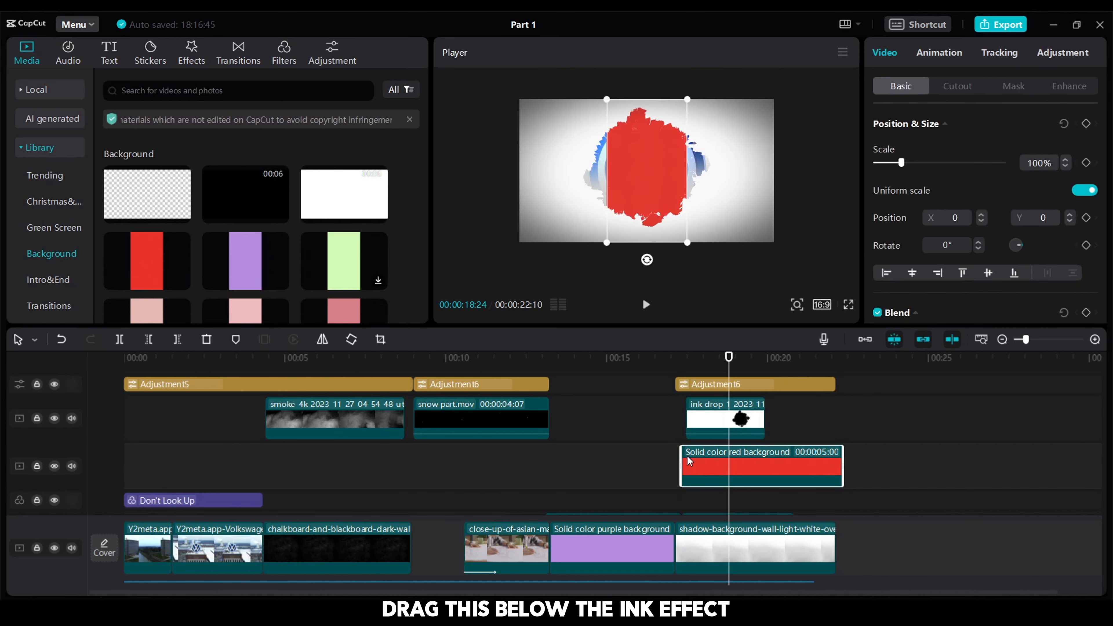
Rotate the red background to -90°, enlarged to cover the ink splash, and set its blend mode to Darken
drag(646, 260, 784, 263)
scroll(986, 263, down, 2)
click(995, 258)
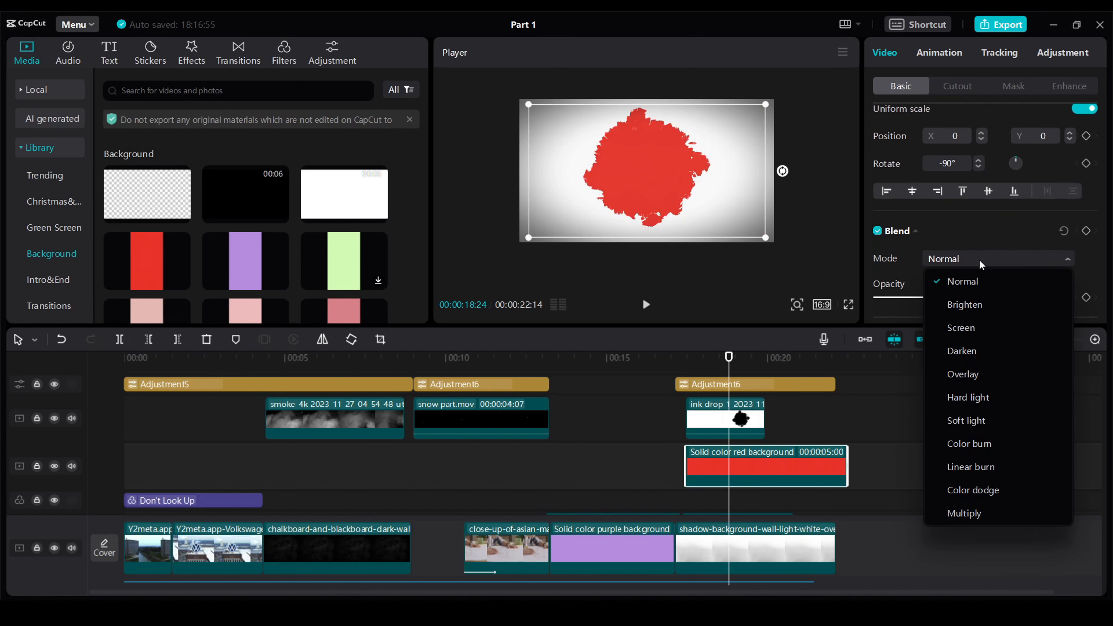
click(981, 350)
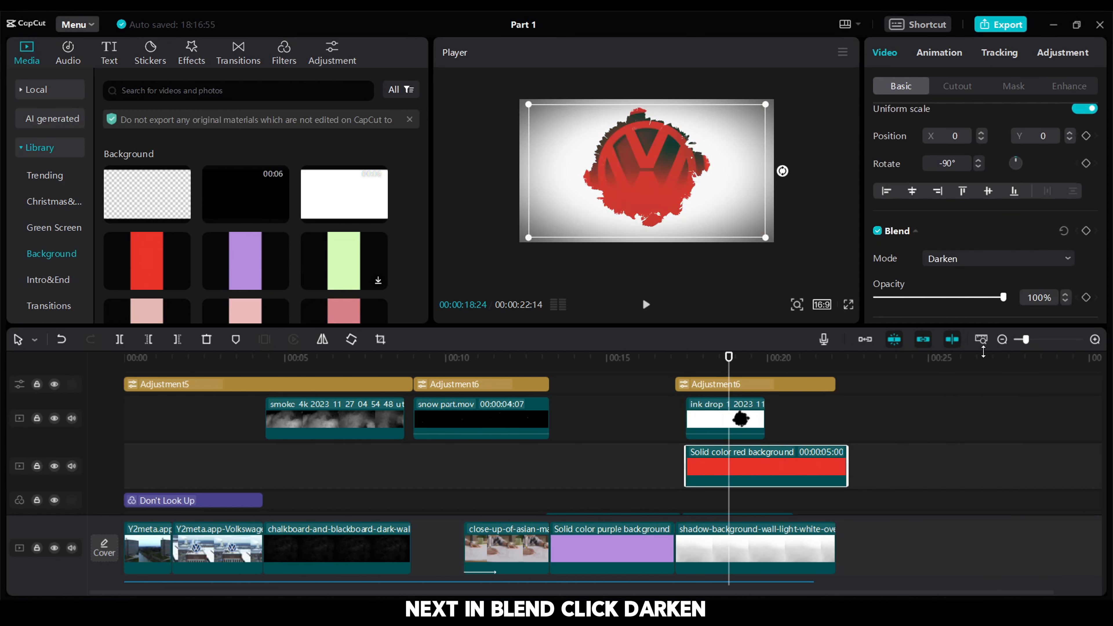
Enlarge the ink drop clip beyond the frame so it uncovers the entire logo and play back the reveal
click(702, 419)
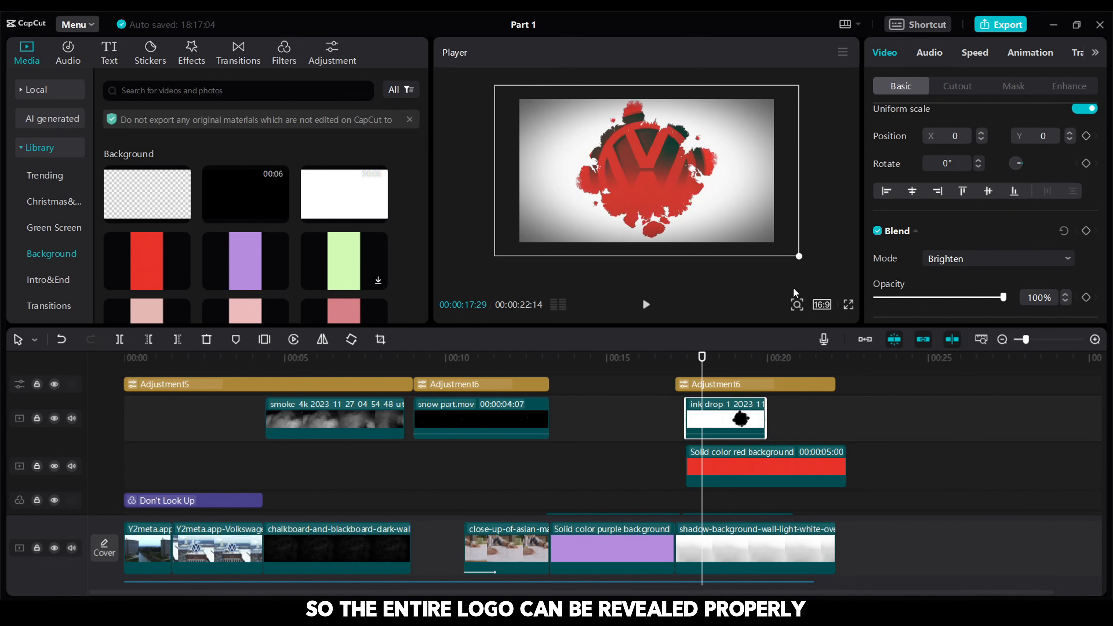
key(space)
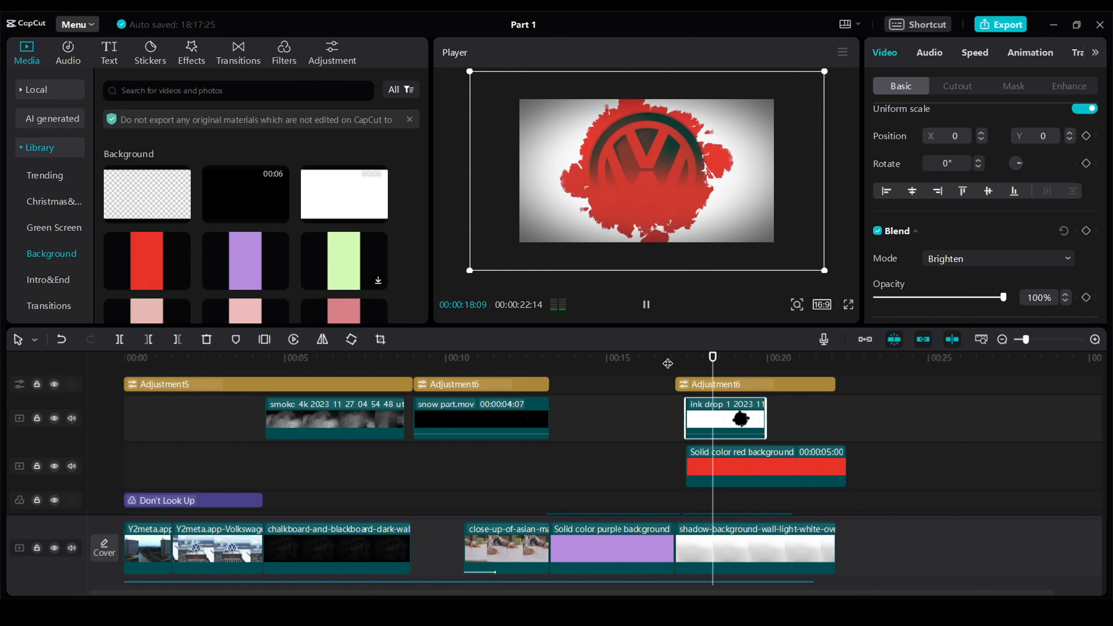
Trim the beginning of the ink drop clip, align it with the start of the white wall clip, and shrink it slightly over the logo
drag(700, 421, 689, 421)
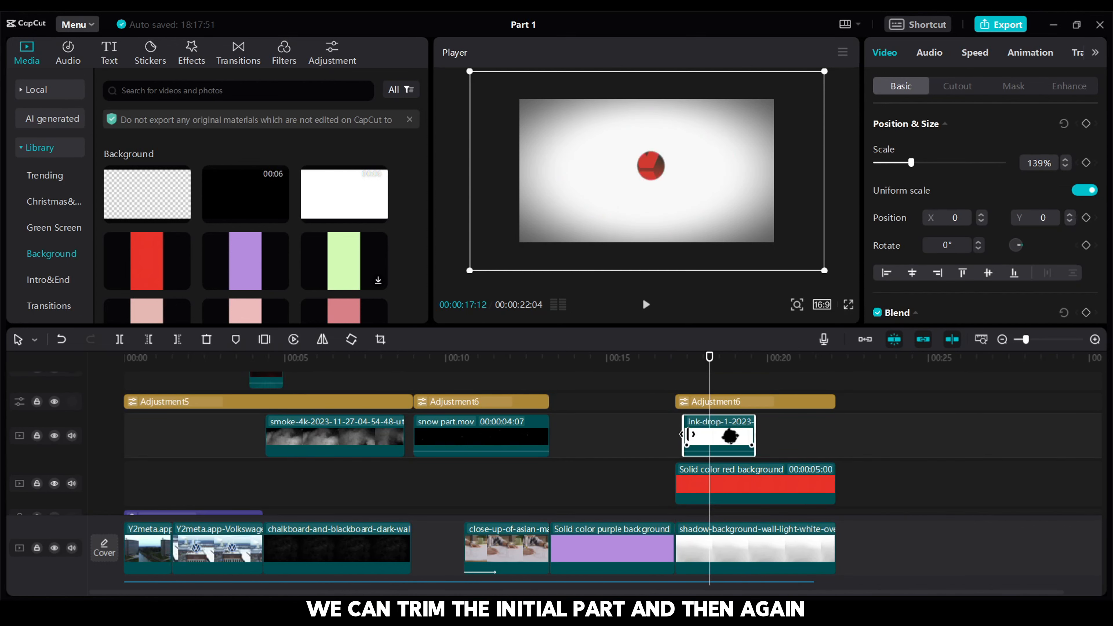
drag(684, 437, 691, 438)
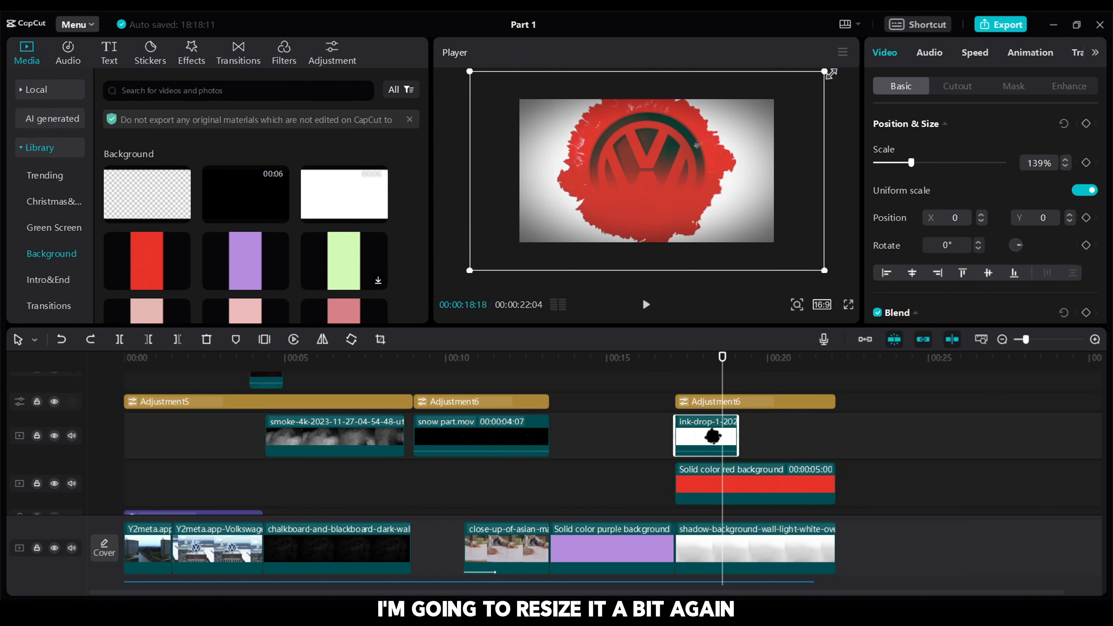
drag(827, 74, 799, 104)
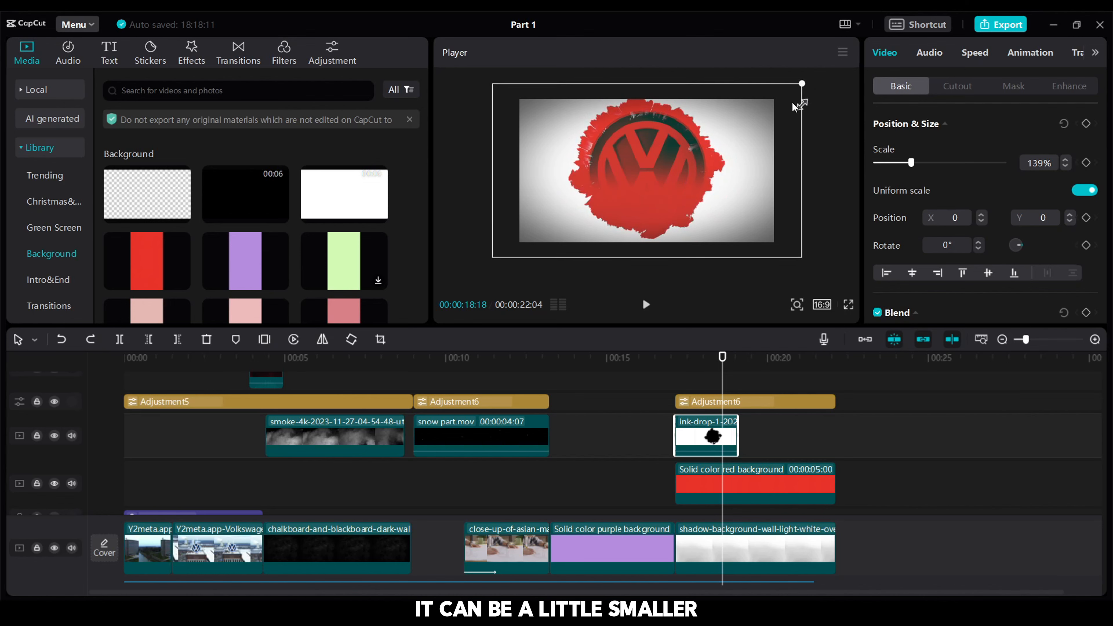
drag(661, 182, 665, 182)
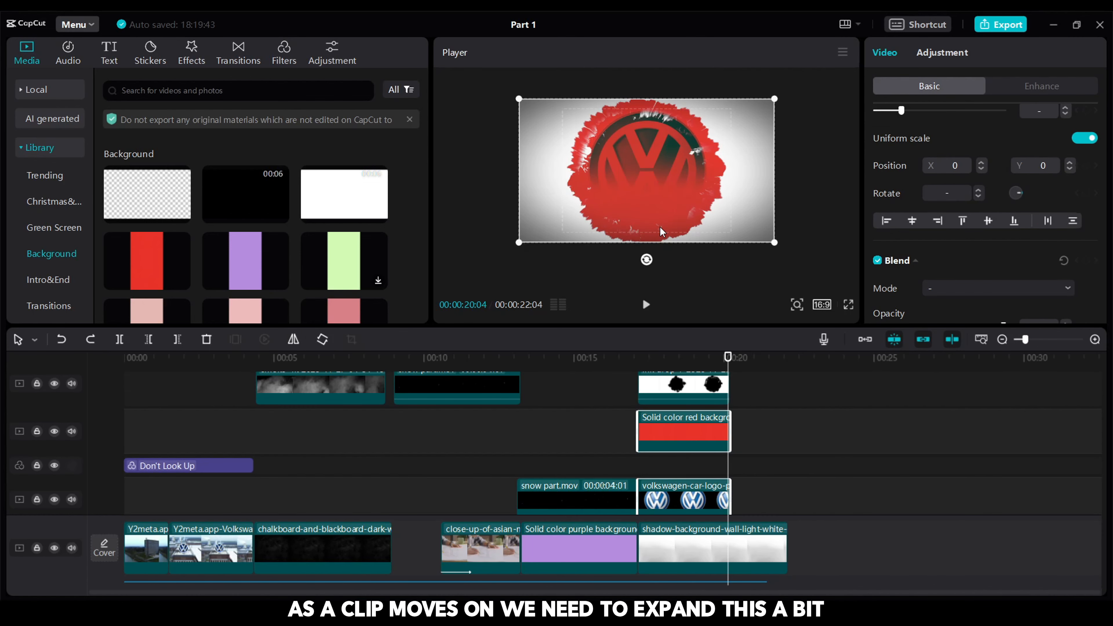
Keyframe the ink drop clip's position and size from the start of the reveal, scaling it above 150% at the clip's end
drag(686, 369, 643, 365)
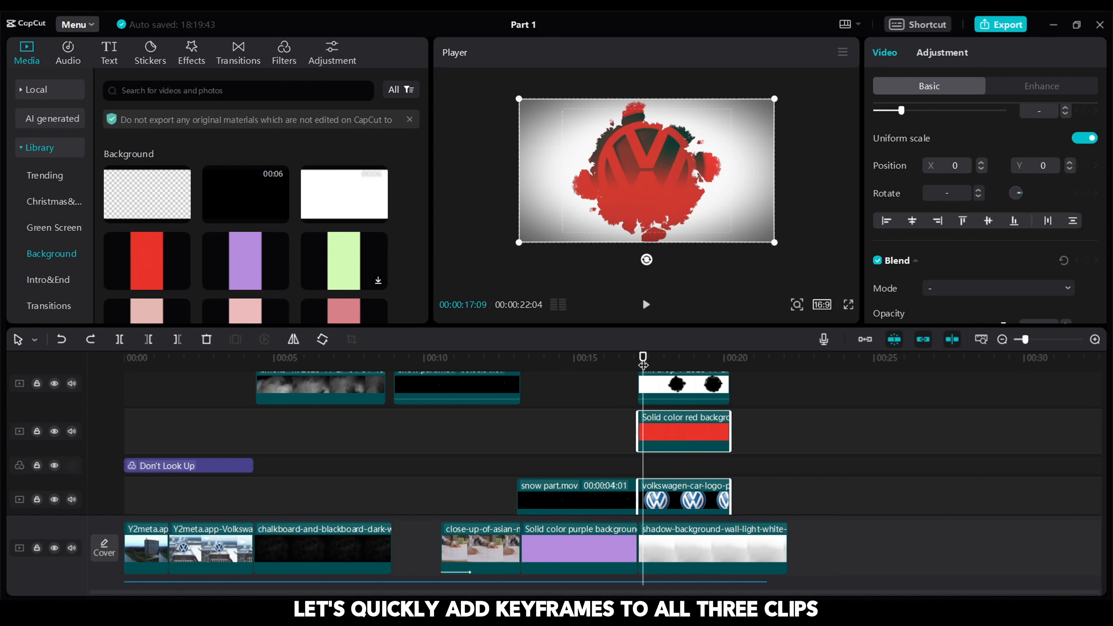
drag(642, 364, 638, 365)
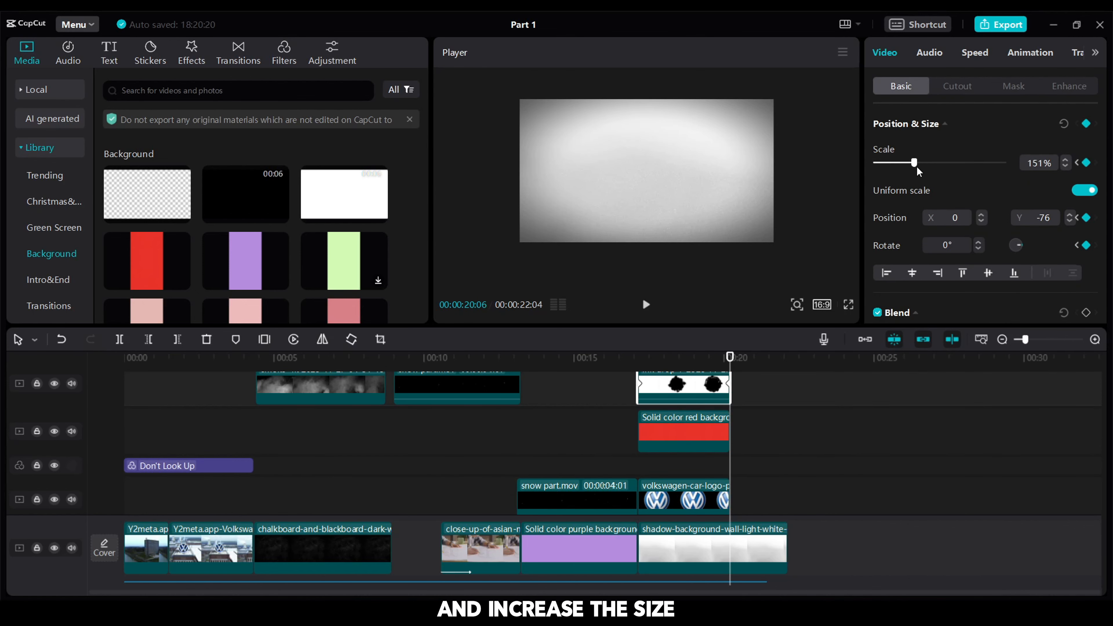
drag(919, 171, 924, 172)
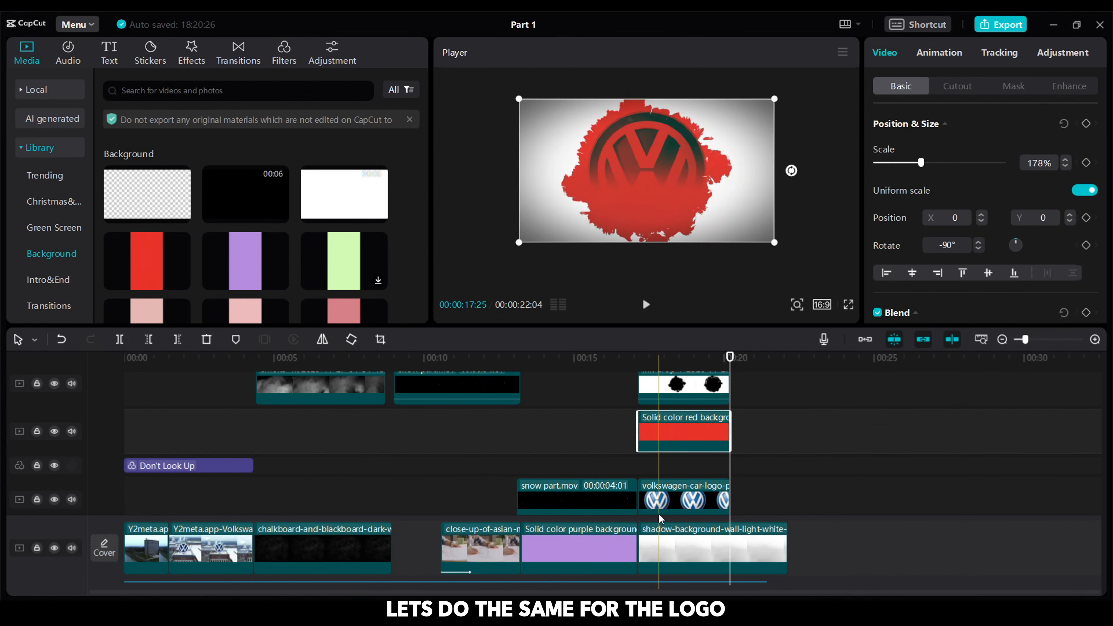
Keyframe the Volkswagen logo clip's position and size from 86% scale at its start to 159% at its end
scroll(709, 424, down, 1)
key(Up)
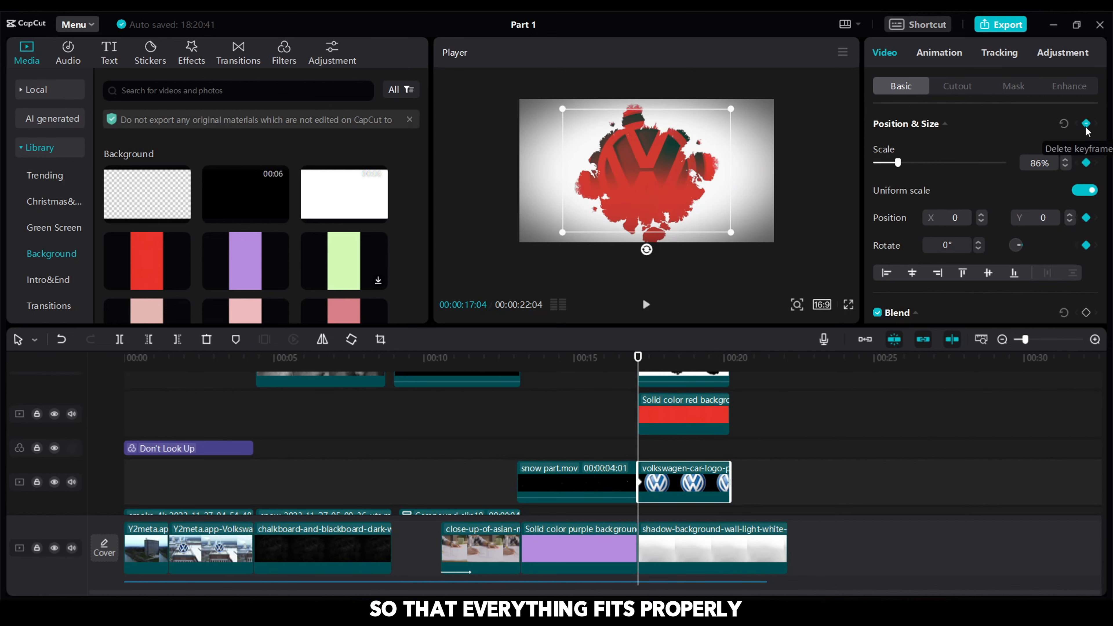
drag(638, 358, 726, 371)
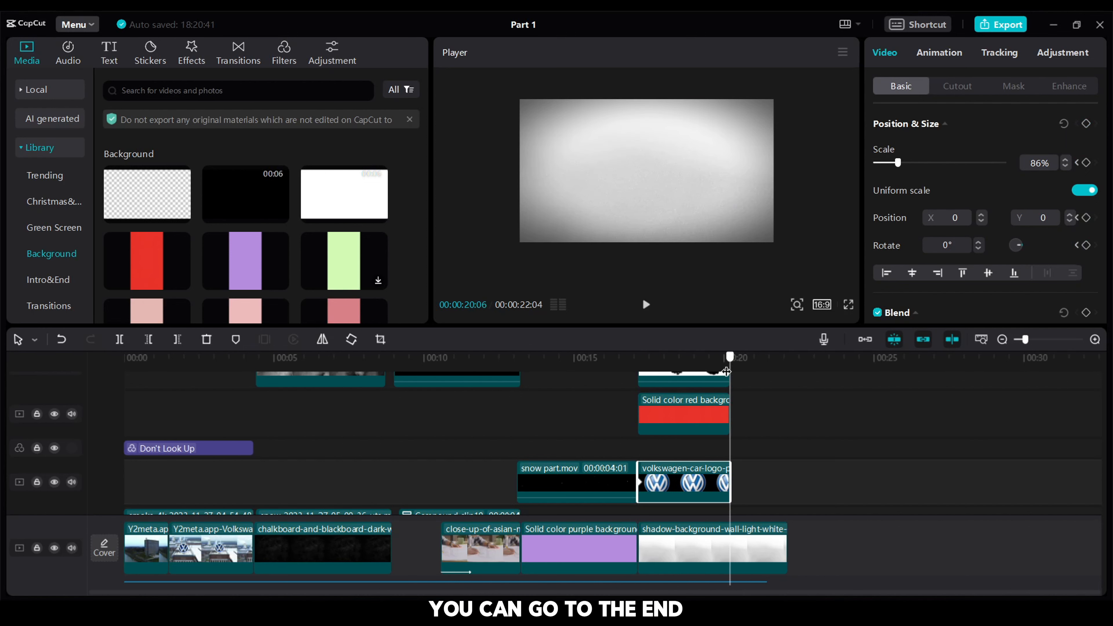
click(1086, 124)
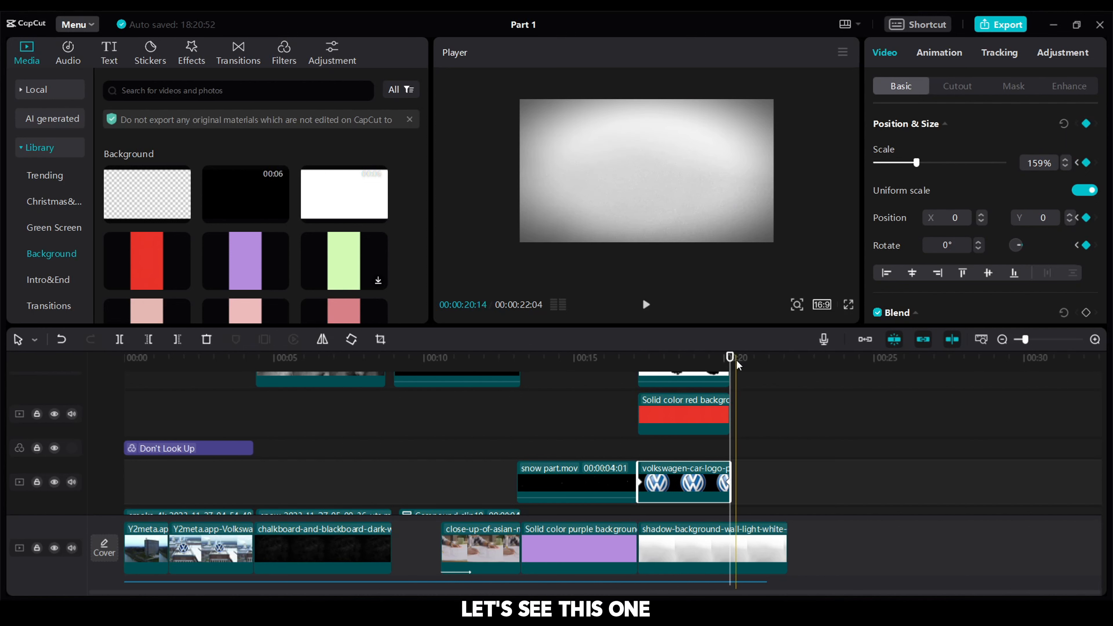
Play back the growing red logo reveal in full screen, then return to the editor
click(848, 305)
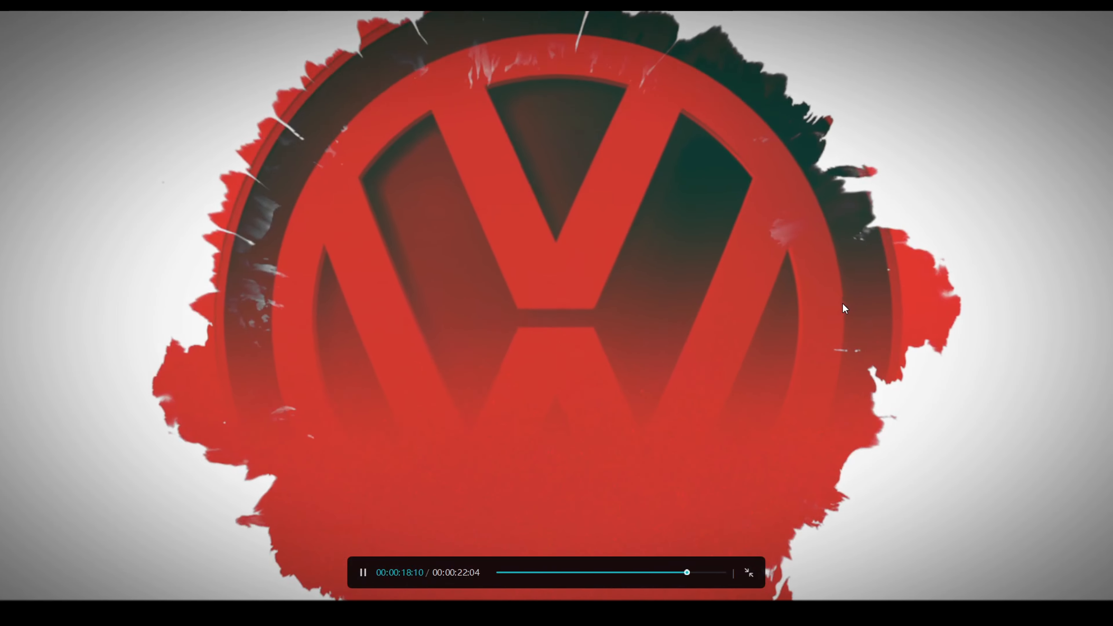
key(space)
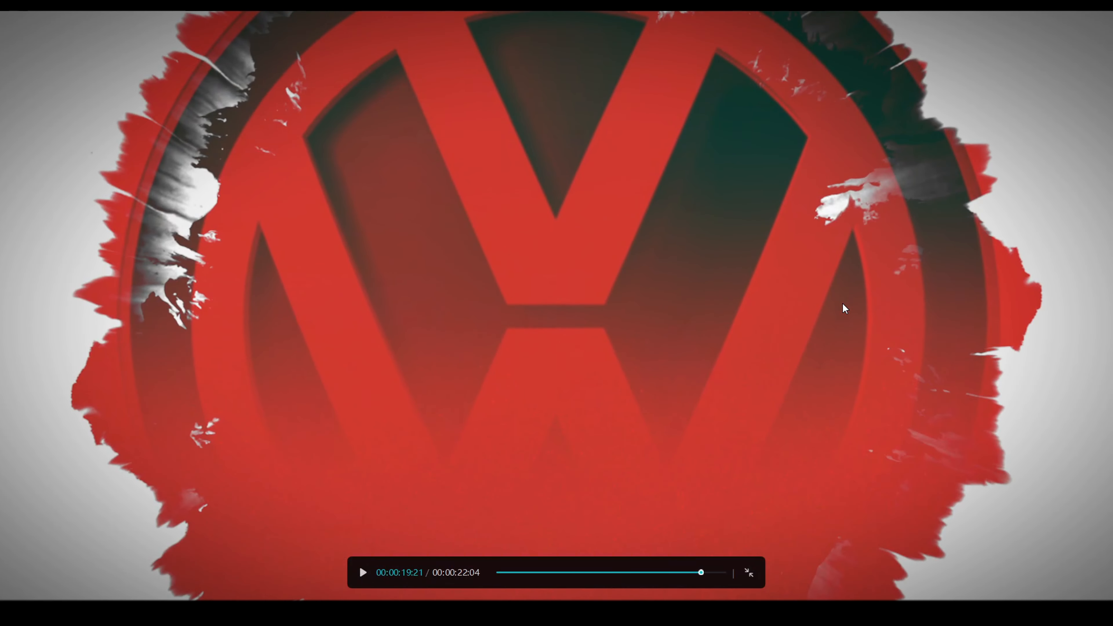
key(Escape)
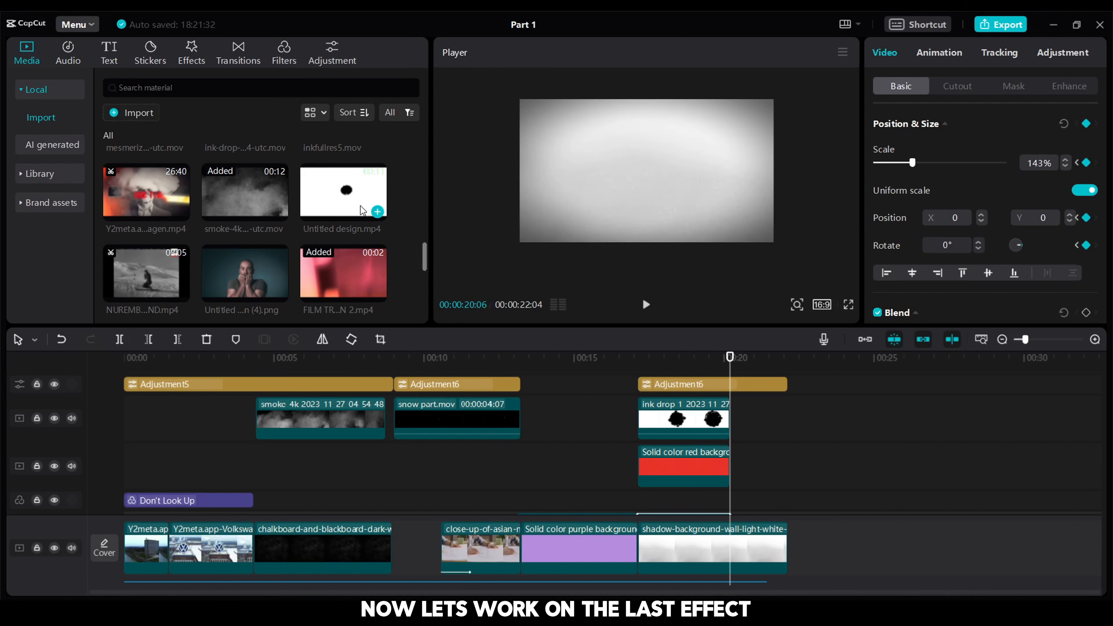
Overlay Untitled design.mp4 at the end of the logo reveal, blend it with Darken, and enlarge it to 135%
mouse_move(353, 197)
mouse_down()
mouse_move(792, 387)
mouse_move(732, 420)
mouse_up()
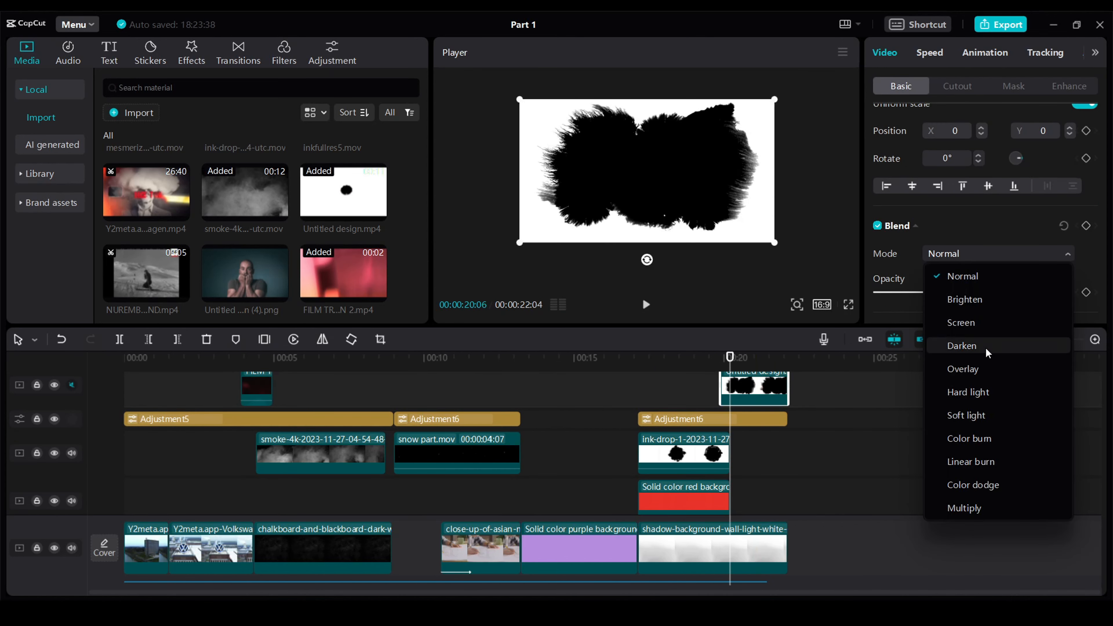
click(985, 348)
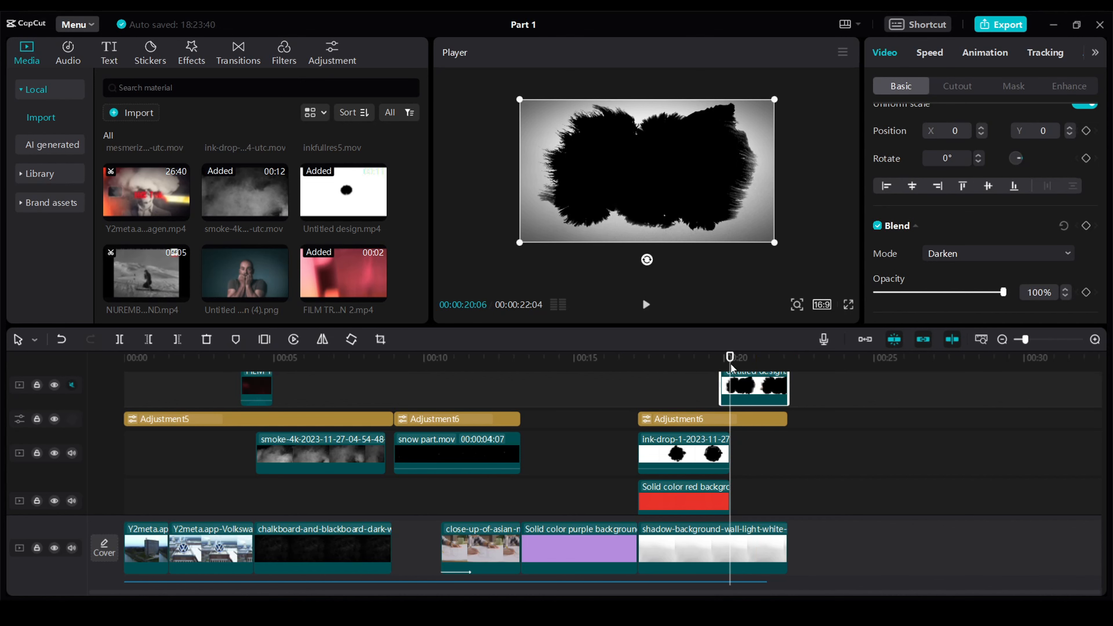
drag(774, 245, 819, 268)
Apply a Fade In entrance animation to the Untitled design.mp4 overlay and play back the ink transition
click(984, 53)
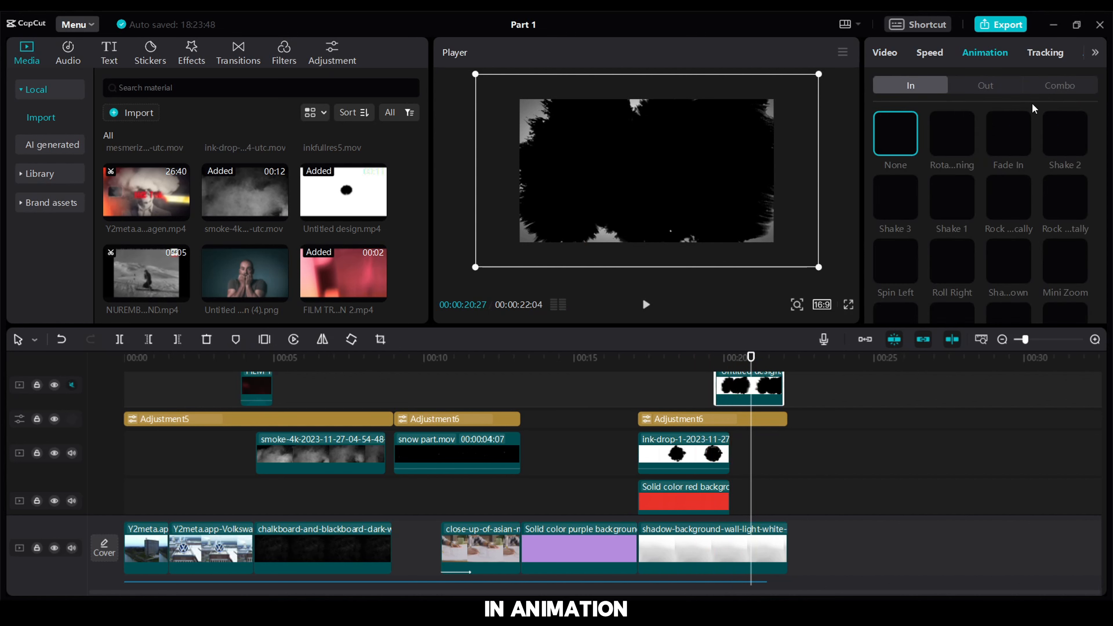
click(1004, 138)
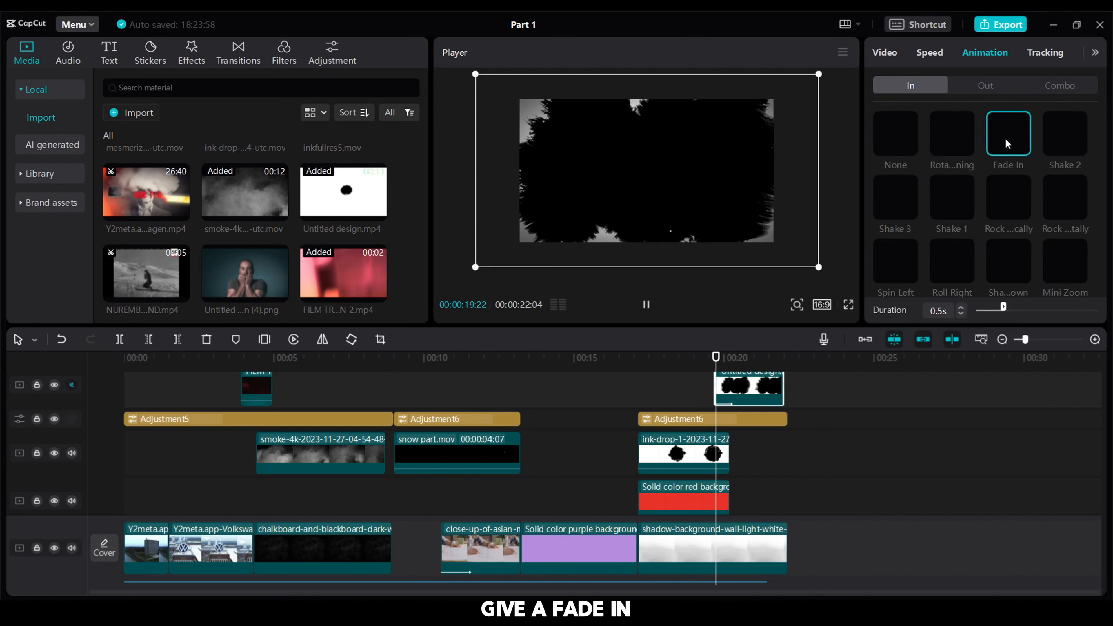
key(space)
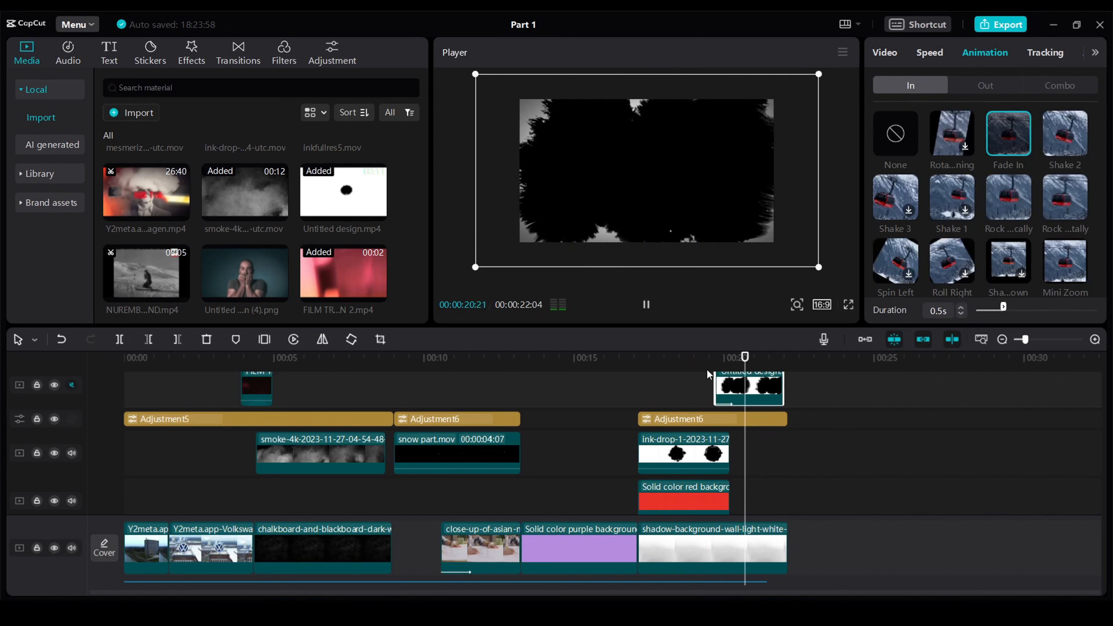
key(space)
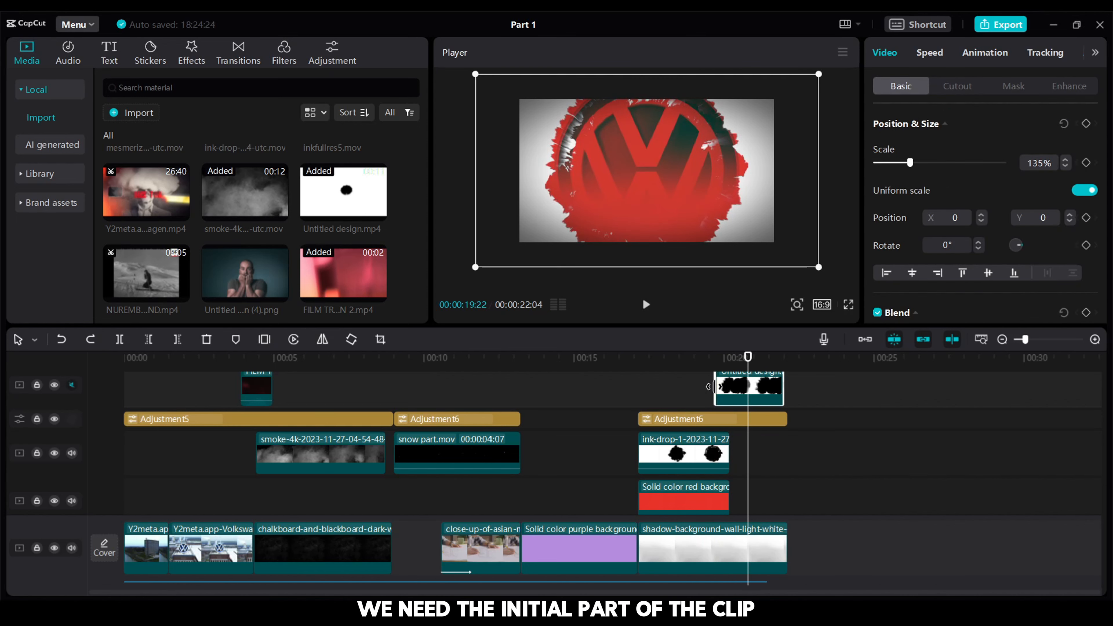
Adjust the start of the Untitled design.mp4 overlay and play back the transition from the logo reveal
mouse_move(708, 386)
mouse_down()
mouse_move(691, 387)
mouse_move(747, 396)
mouse_move(727, 396)
mouse_up()
click(681, 363)
key(space)
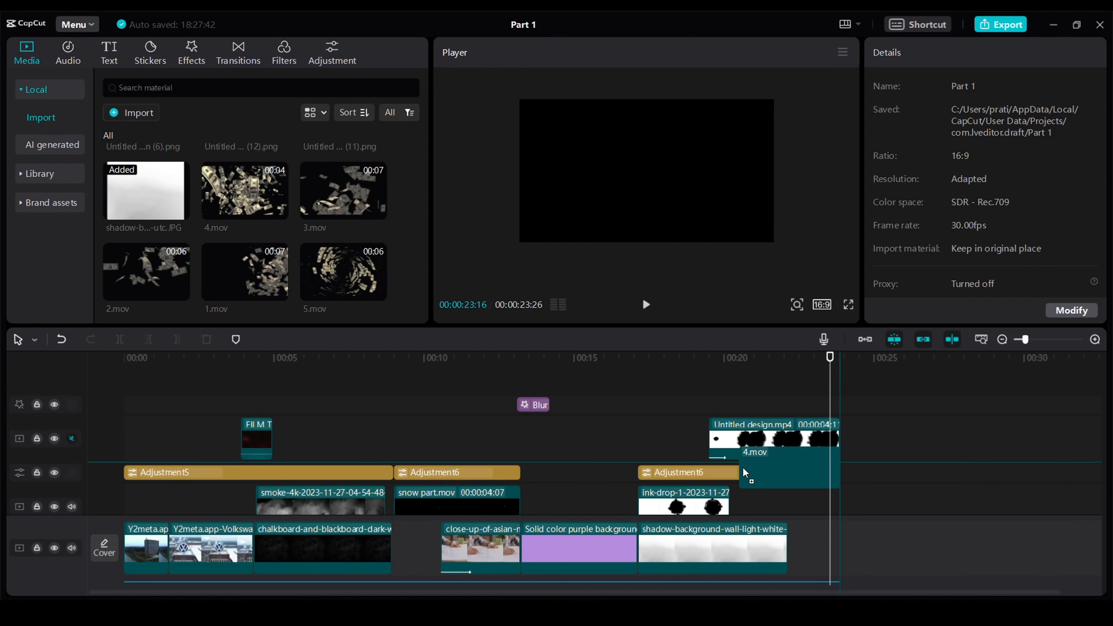
Place 4.mov on a track directly below Untitled design.mp4, with both clips ending together
drag(740, 467, 745, 480)
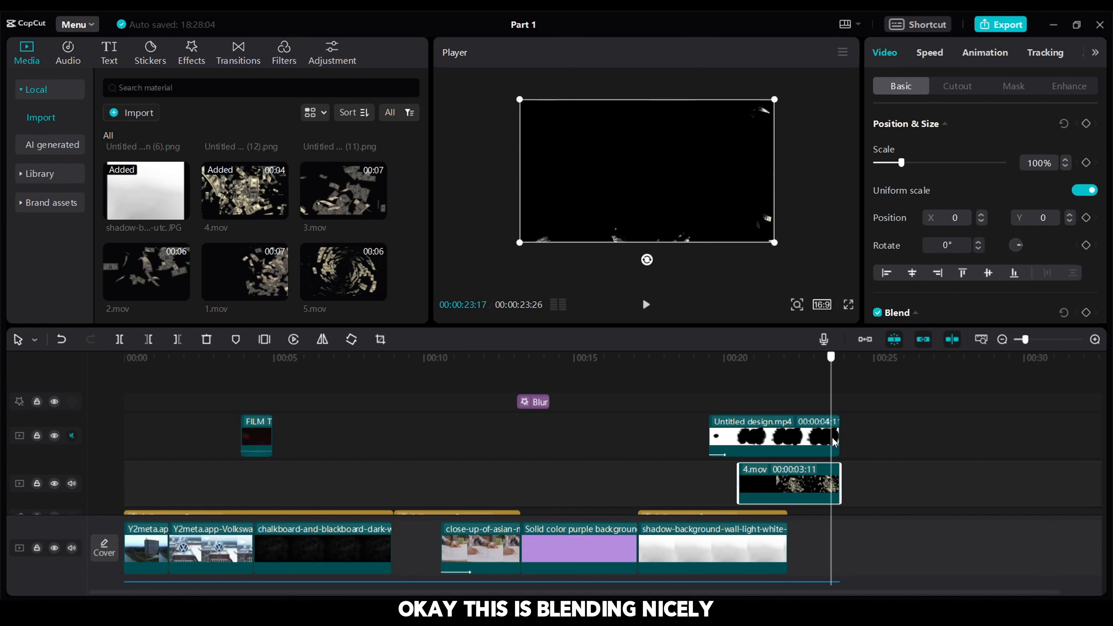
click(687, 474)
scroll(737, 470, down, 3)
scroll(736, 470, up, 4)
Add the text "the darkest histories" above the ink overlay in Bebas Regular, enlarge it to the frame's width and move it slightly up
click(108, 55)
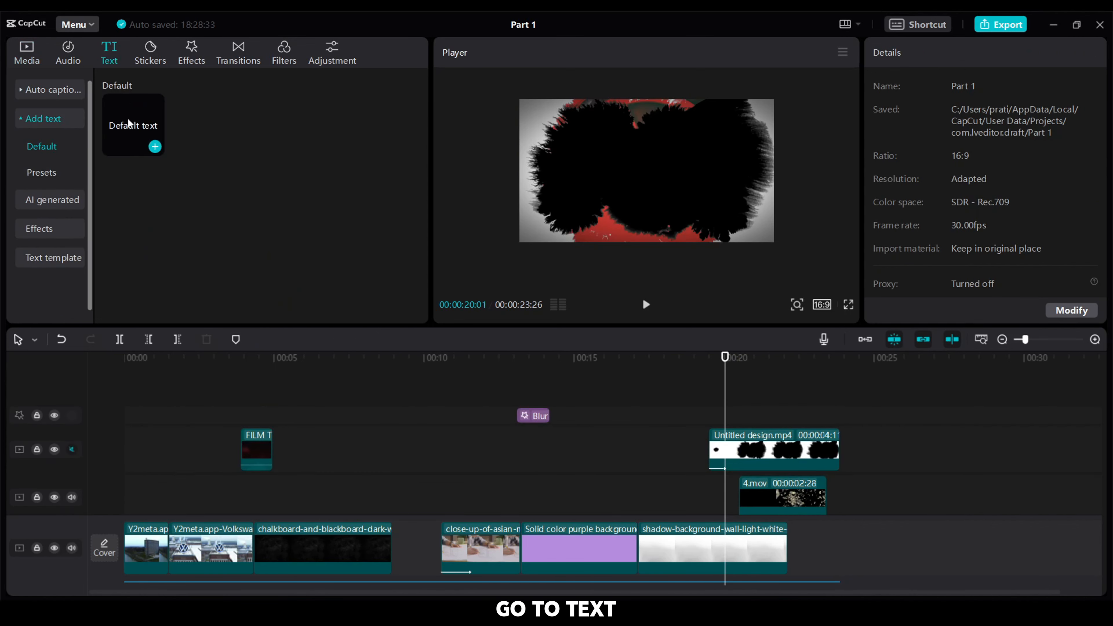
drag(129, 121, 720, 418)
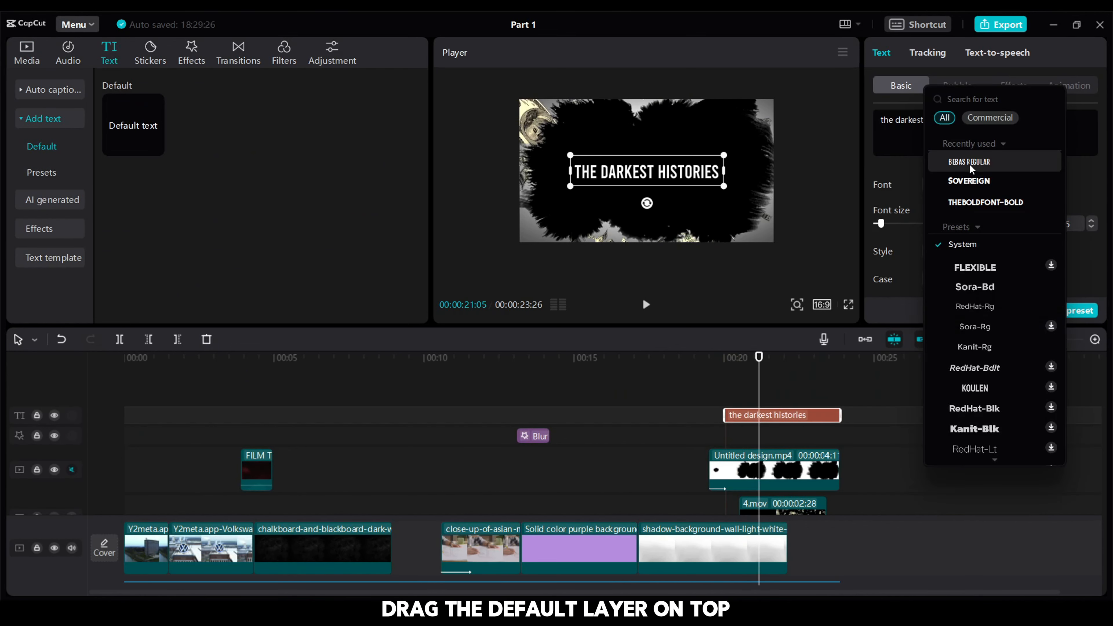
click(953, 172)
drag(722, 188, 773, 193)
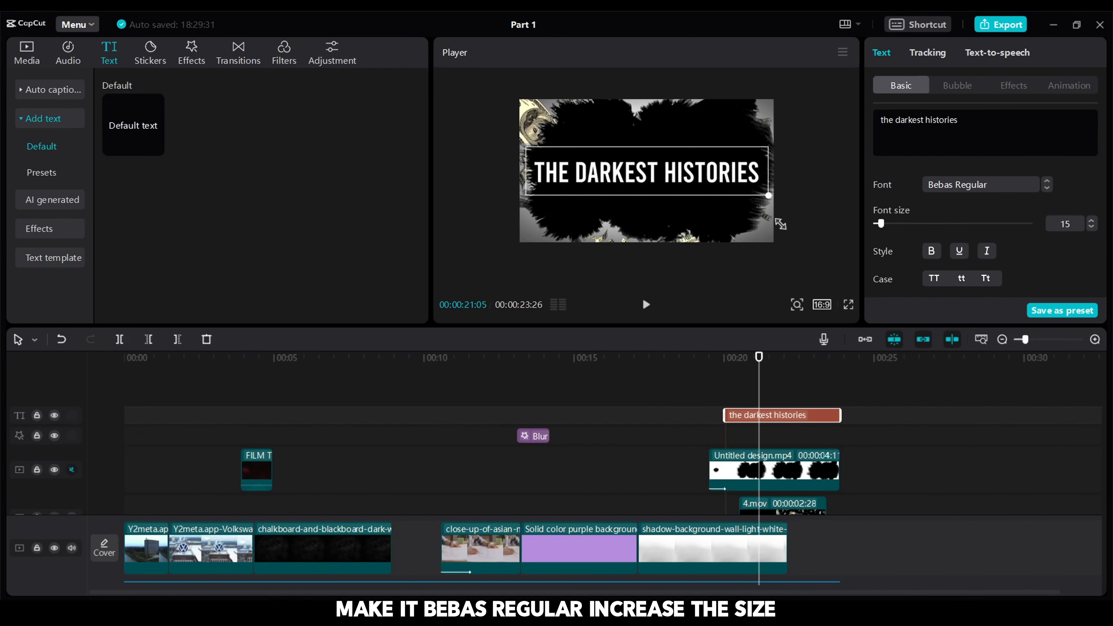
drag(647, 170, 646, 156)
Apply the Flicker entrance animation to the "the darkest histories" text with a duration of 3.0 s
click(1062, 88)
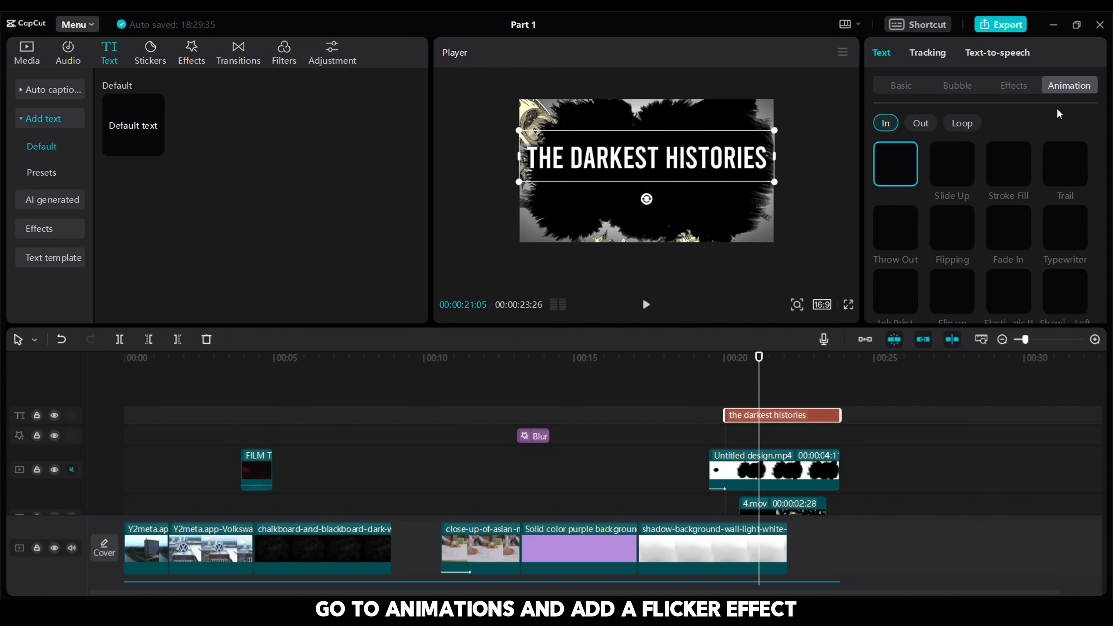
scroll(1046, 221, down, 5)
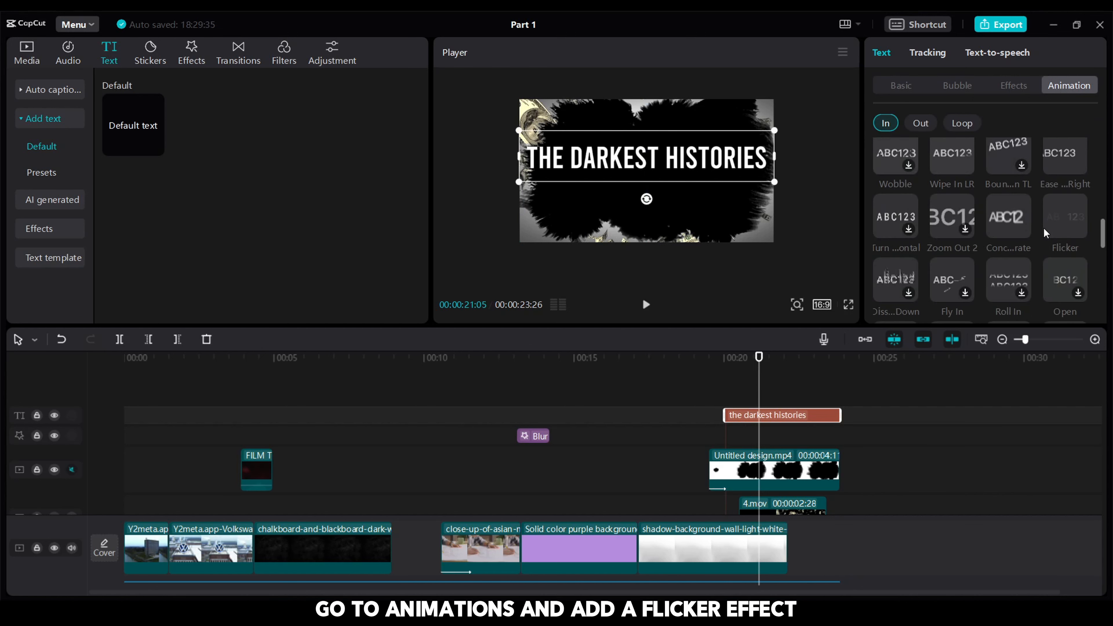
click(1057, 222)
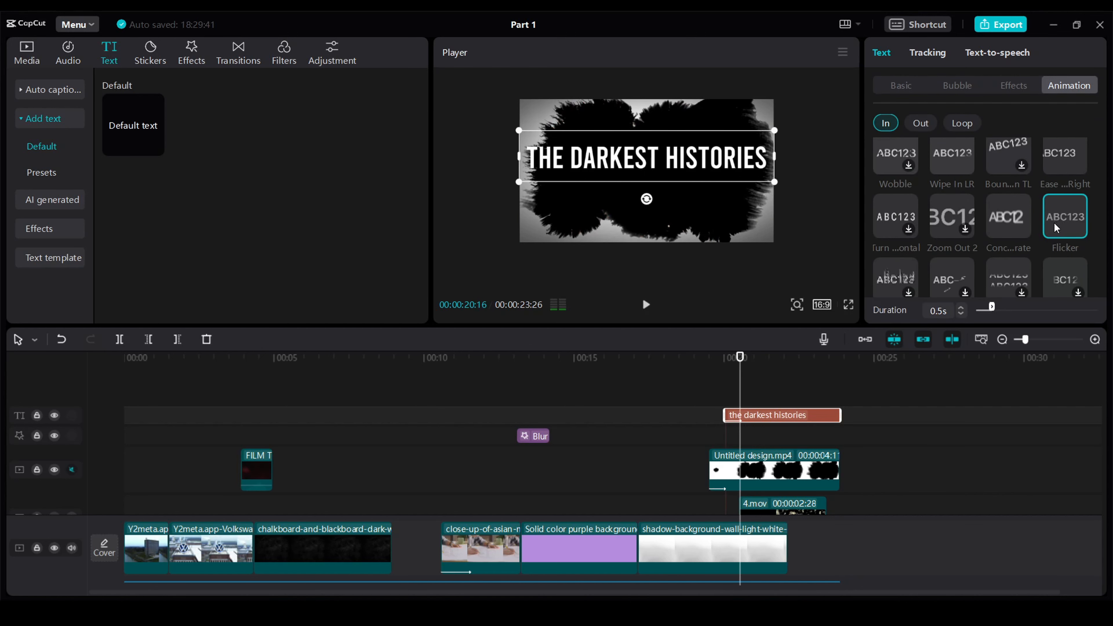
drag(1022, 313, 1057, 316)
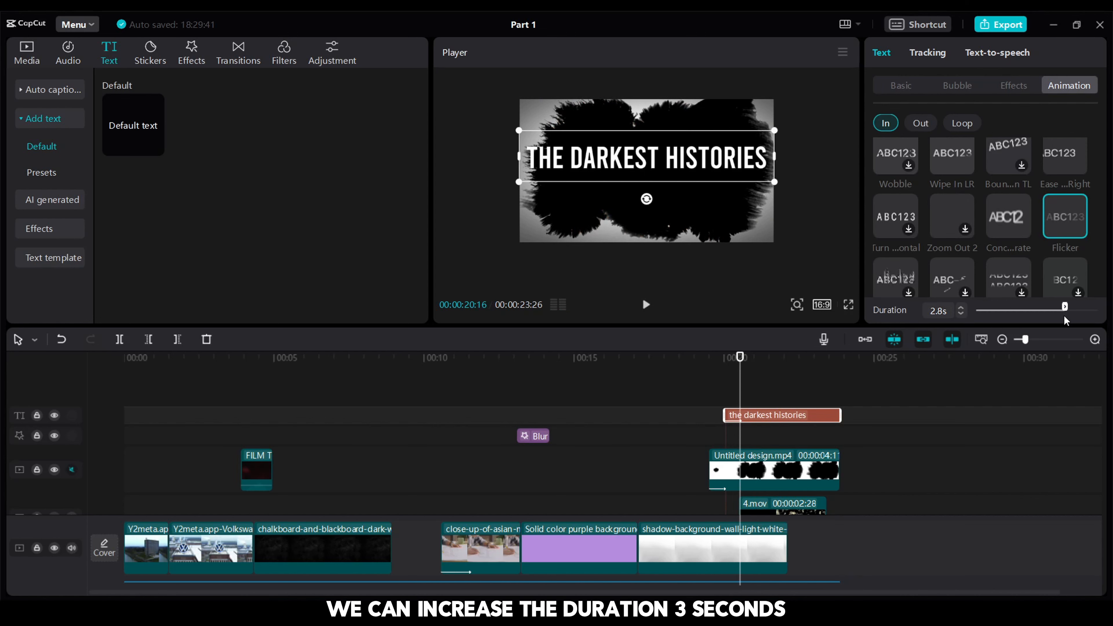
drag(1068, 320, 1072, 320)
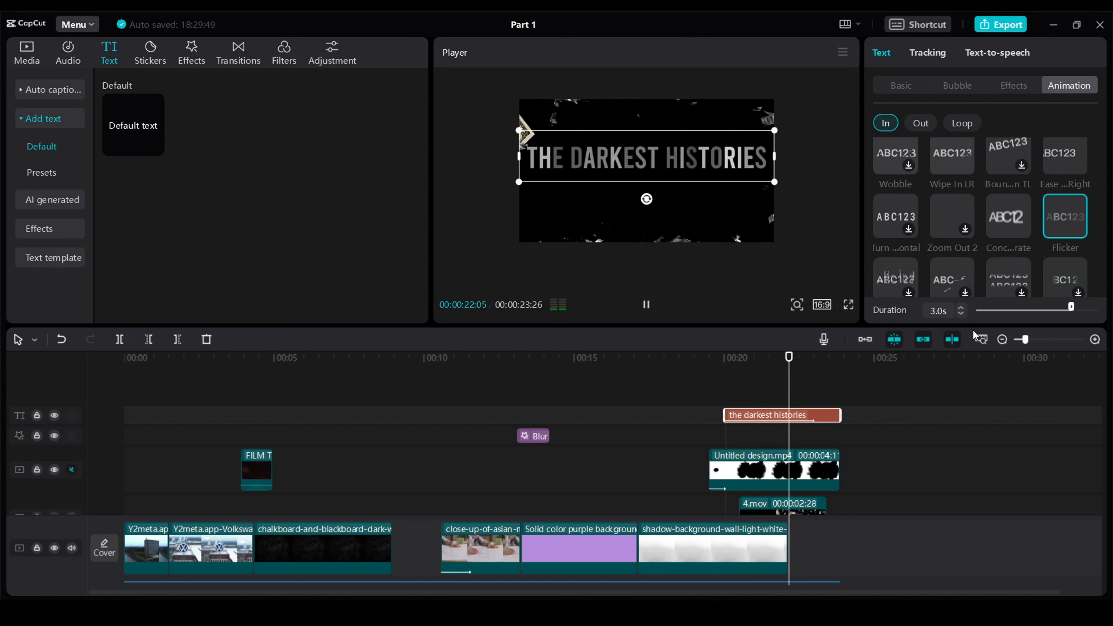
Color only the word "darkest" in the title text pure red
click(901, 85)
click(923, 120)
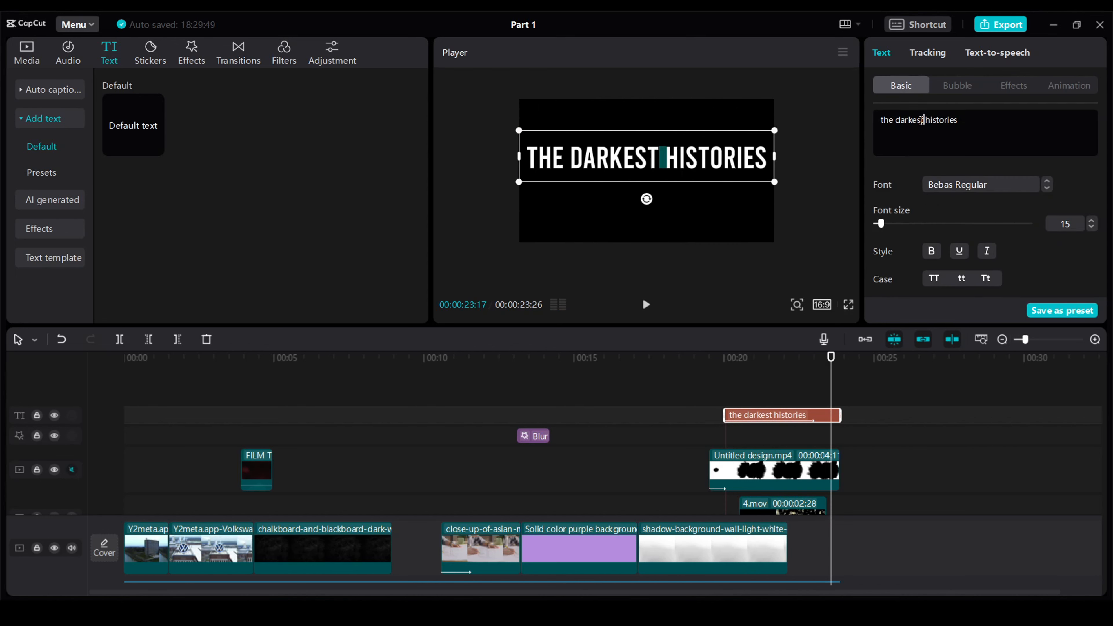
drag(900, 121, 898, 121)
scroll(969, 215, down, 2)
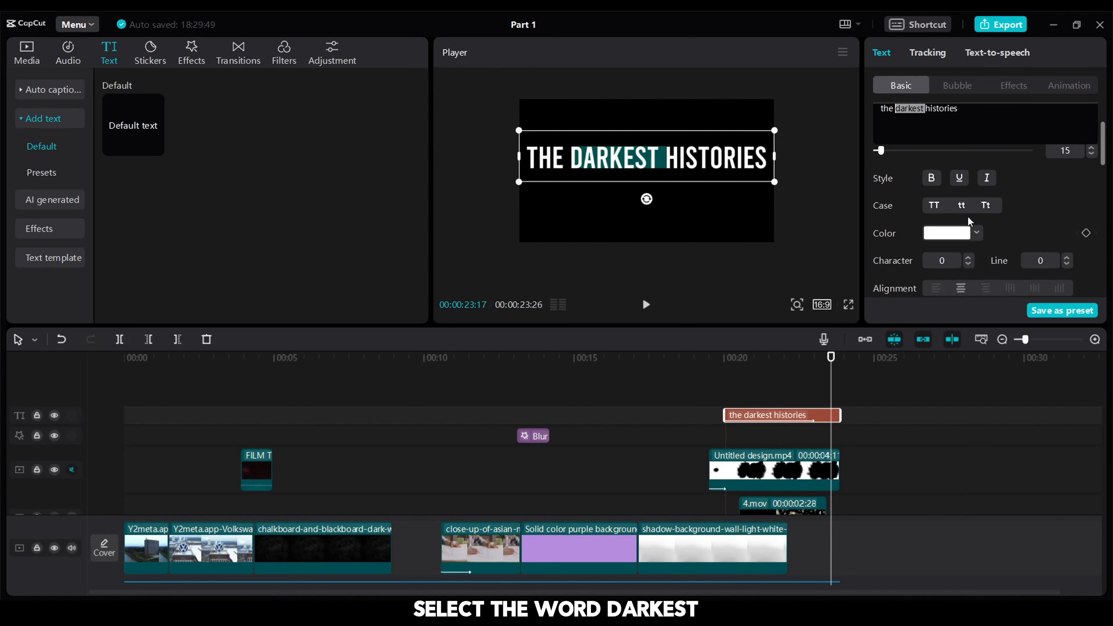
click(977, 213)
click(898, 235)
drag(901, 238, 1058, 238)
click(1056, 170)
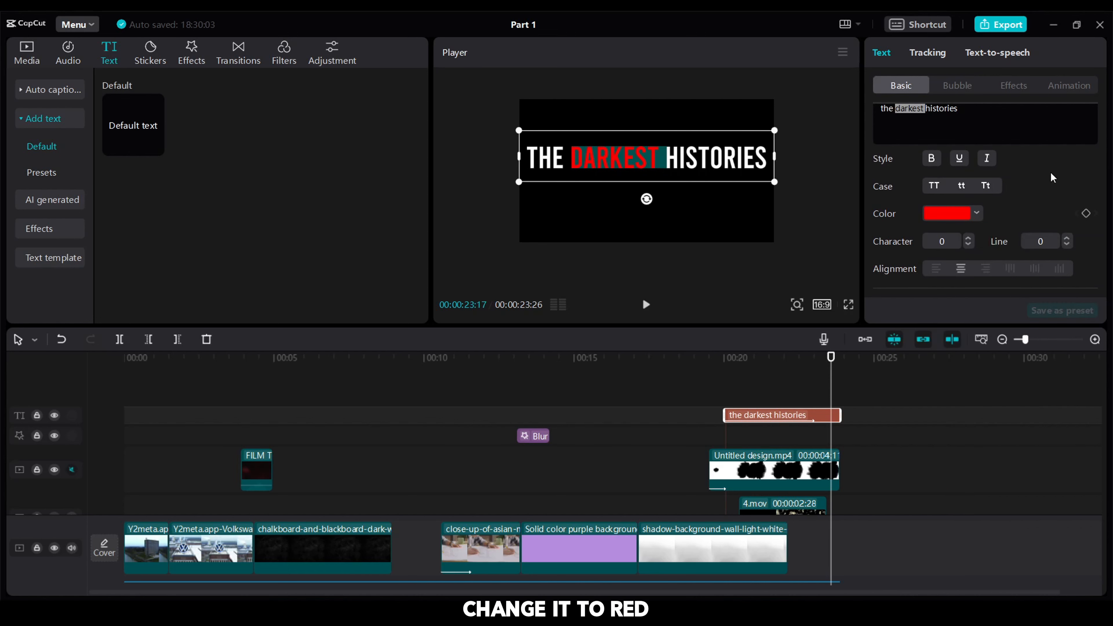
Duplicate the title onto a track above with a later start, change its text to "in the world of business", and place it below the first line
click(763, 413)
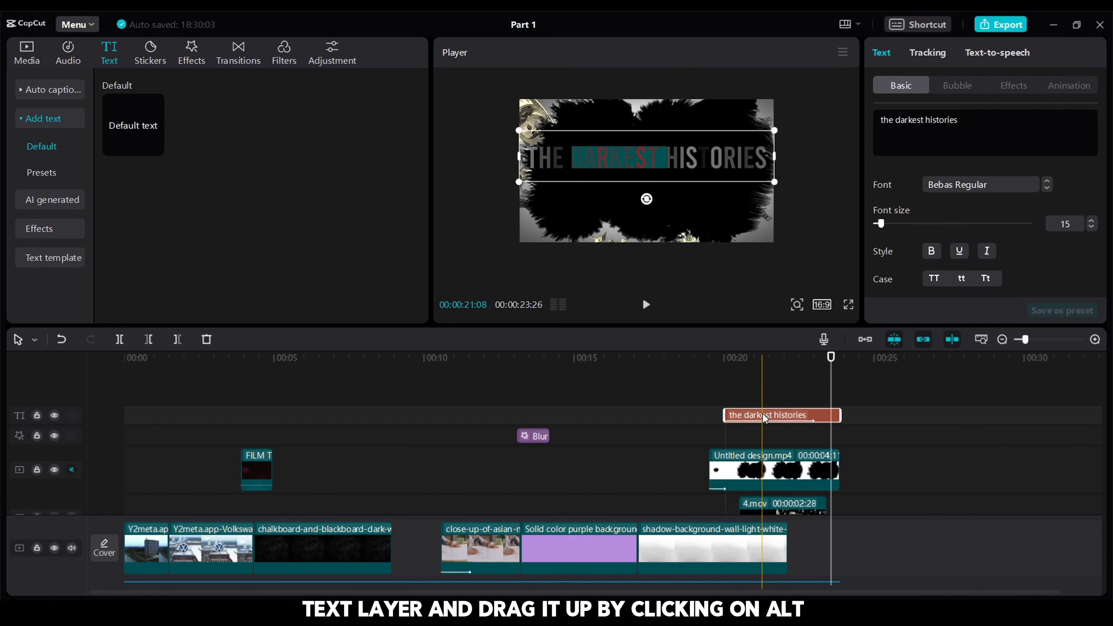
drag(763, 416, 791, 417)
drag(960, 120, 870, 125)
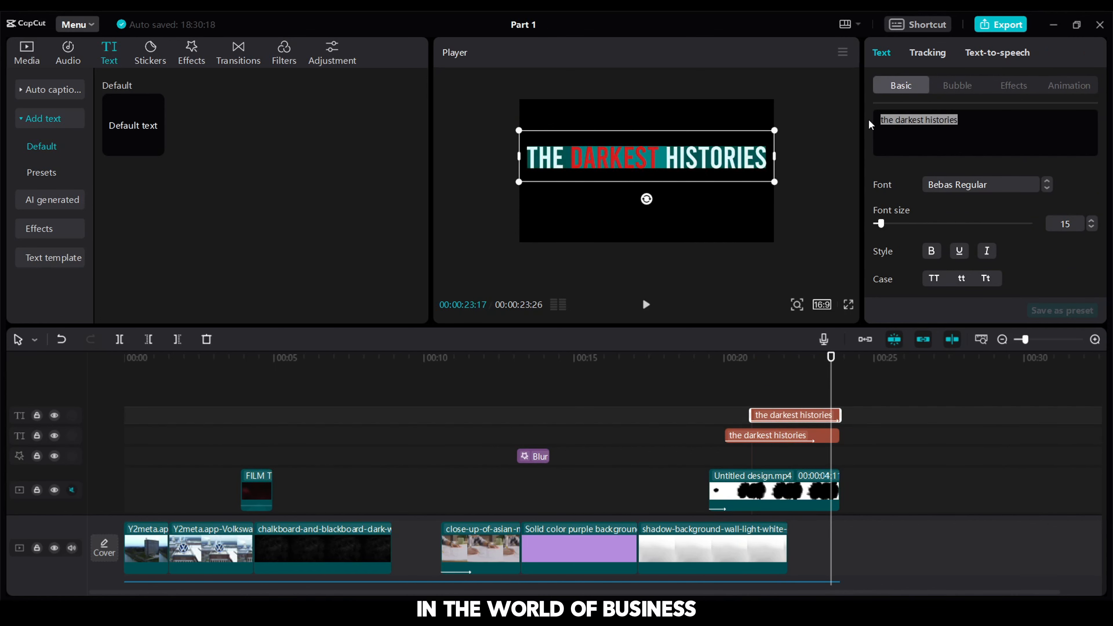
text(in the world of business)
drag(703, 161, 703, 189)
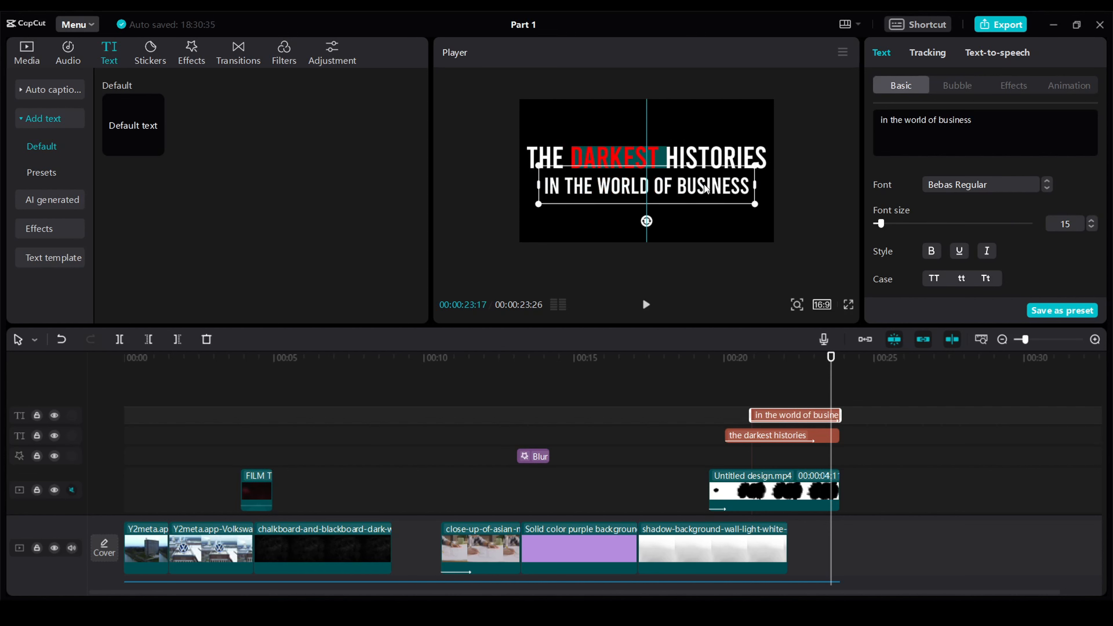
Turn on the glow for the "in the world of business" text and change the glow color to white
scroll(952, 214, down, 5)
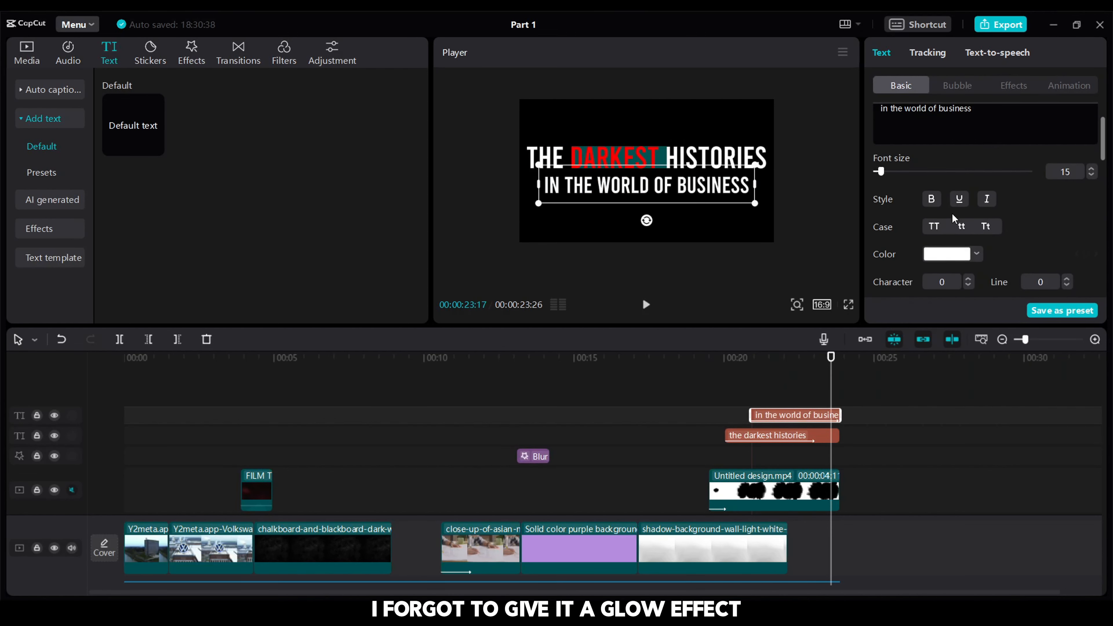
scroll(951, 213, down, 10)
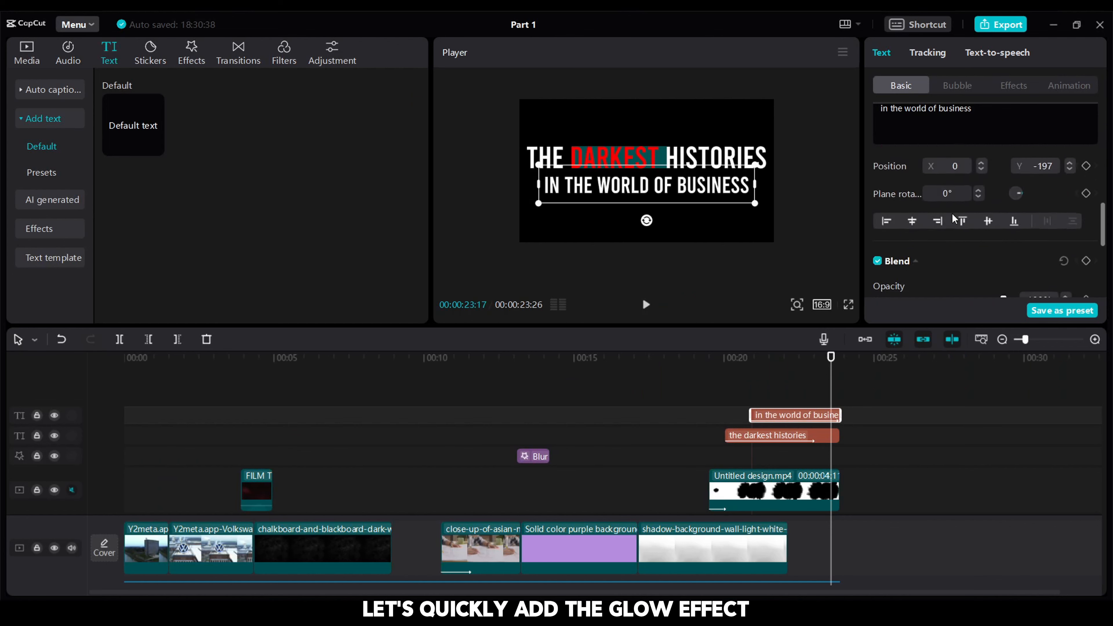
click(891, 199)
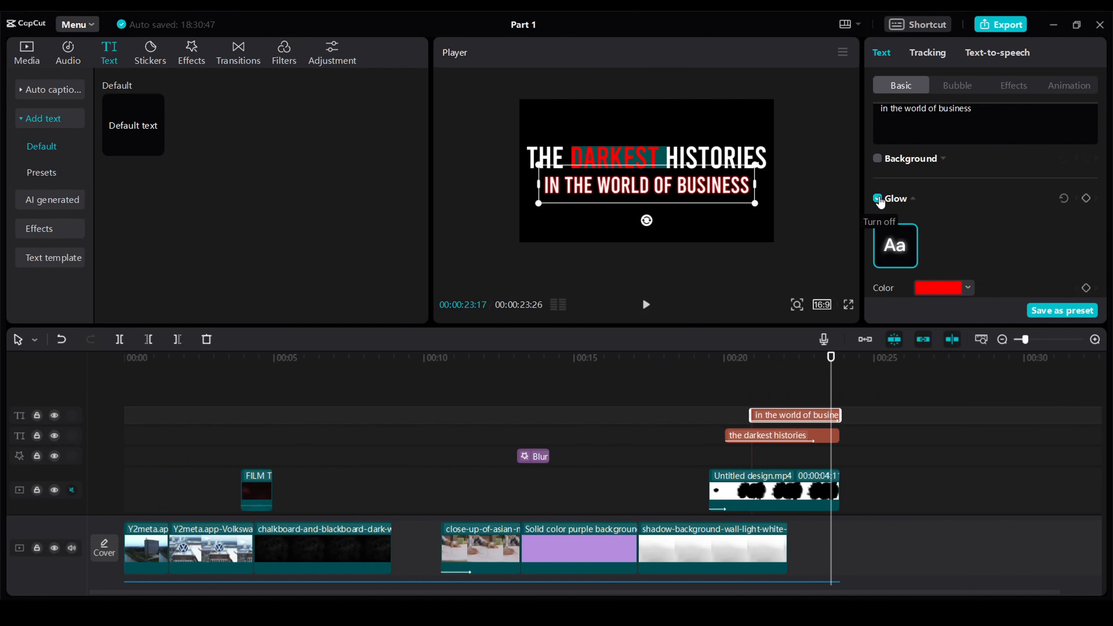
scroll(964, 263, down, 2)
click(937, 235)
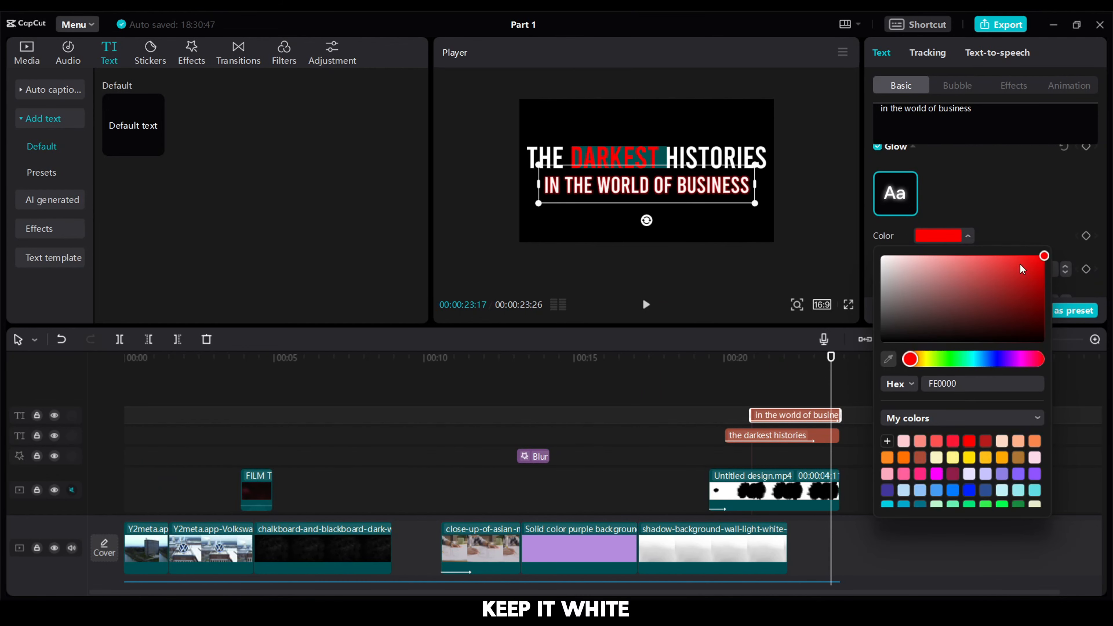
drag(1045, 258, 884, 262)
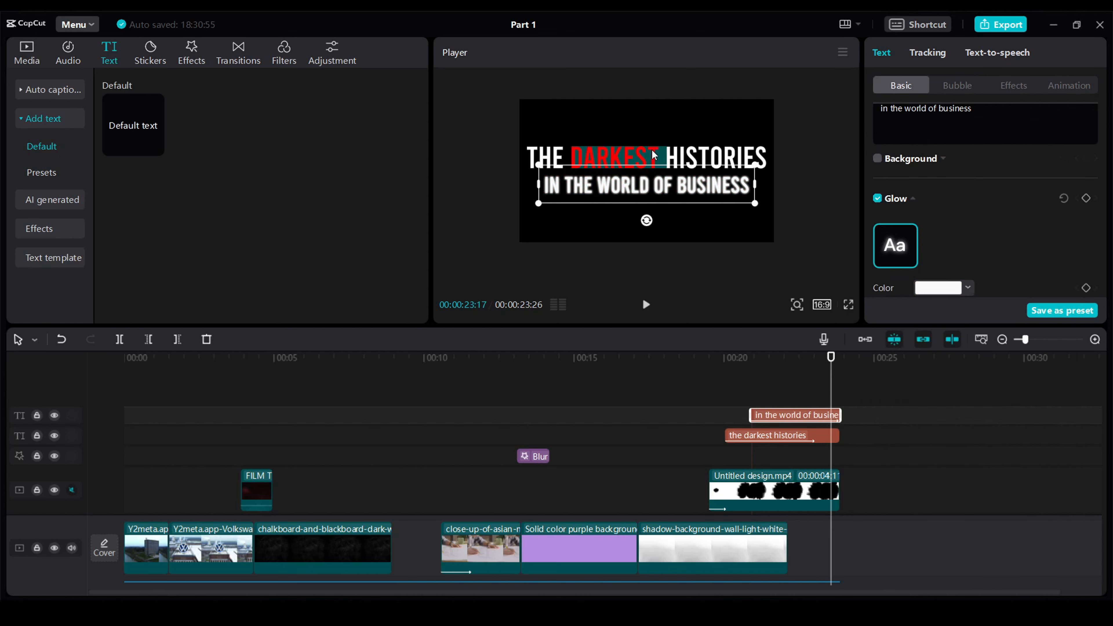
Turn on the glow for the "the darkest histories" title and open its glow color picker
click(653, 155)
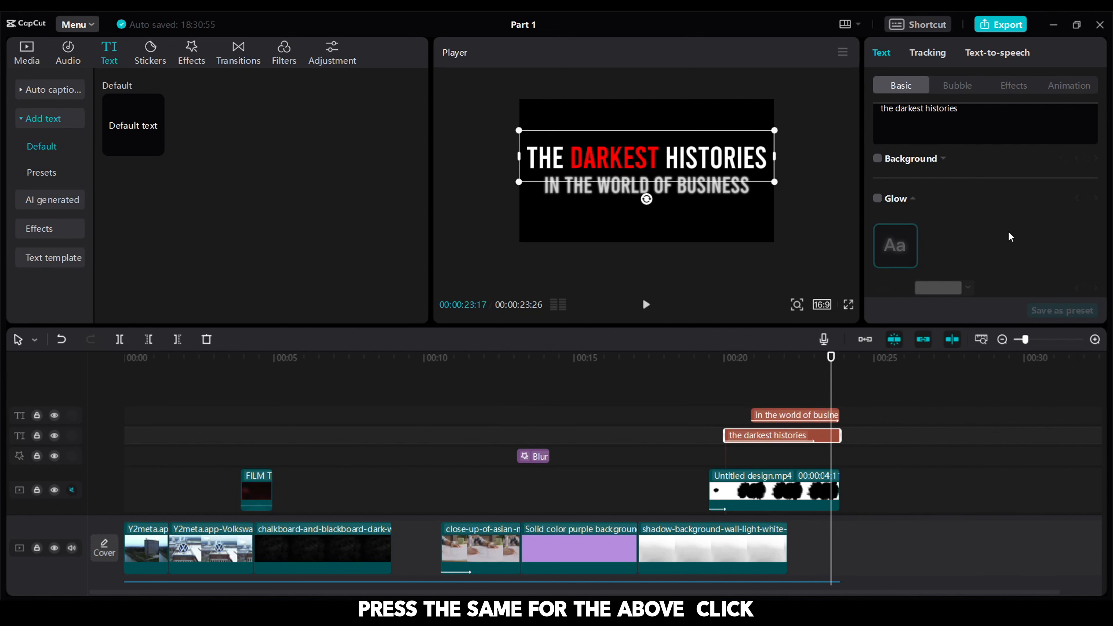
scroll(1010, 237, up, 2)
click(877, 264)
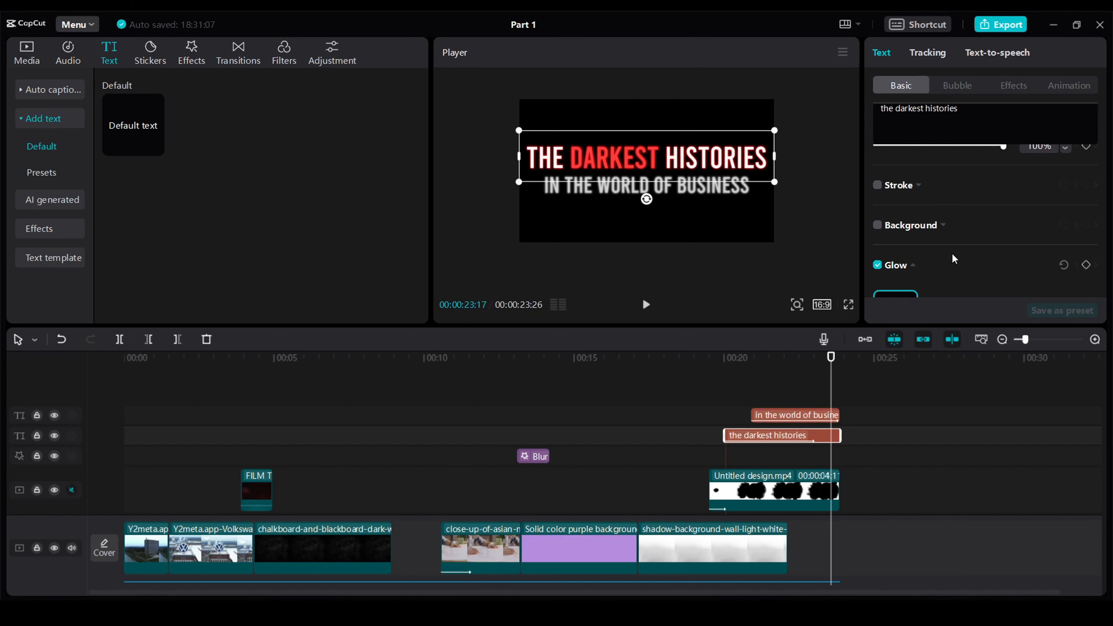
scroll(954, 258, down, 3)
click(959, 250)
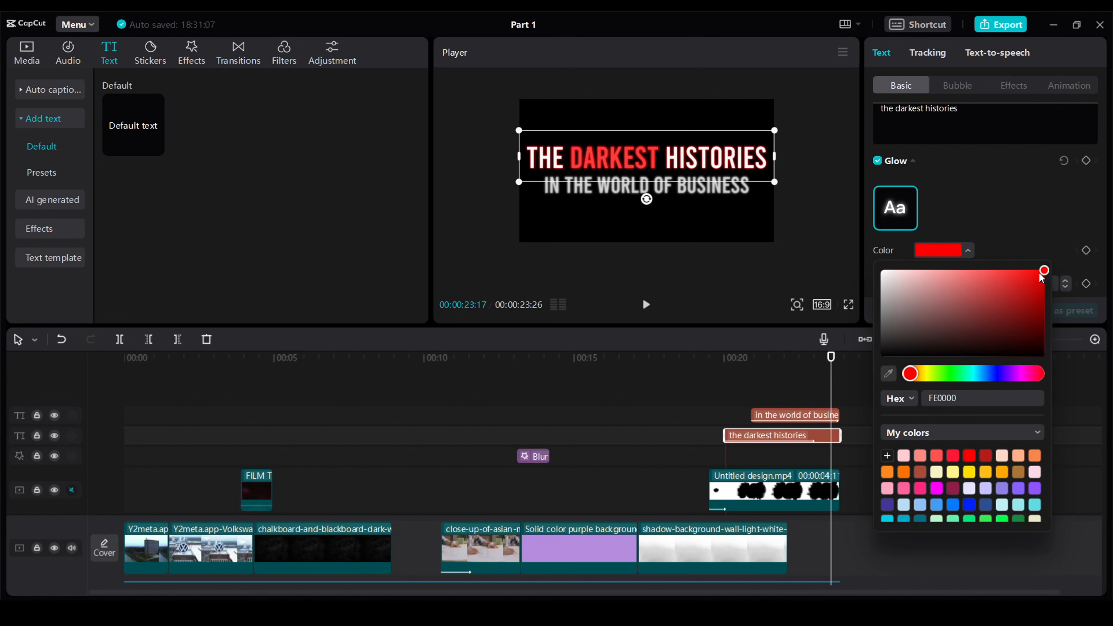